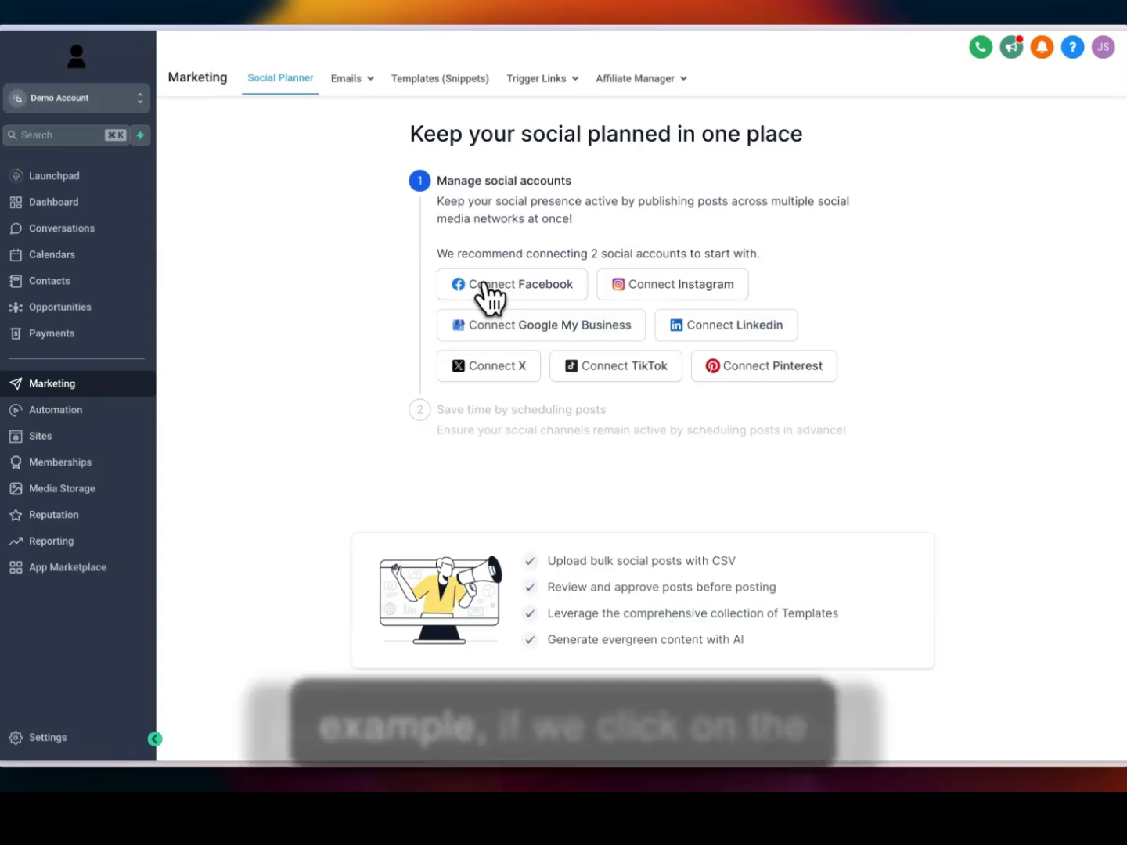
Review the account connection options for Facebook, Instagram, TikTok and Pinterest in the social account setup
left_click(483, 285)
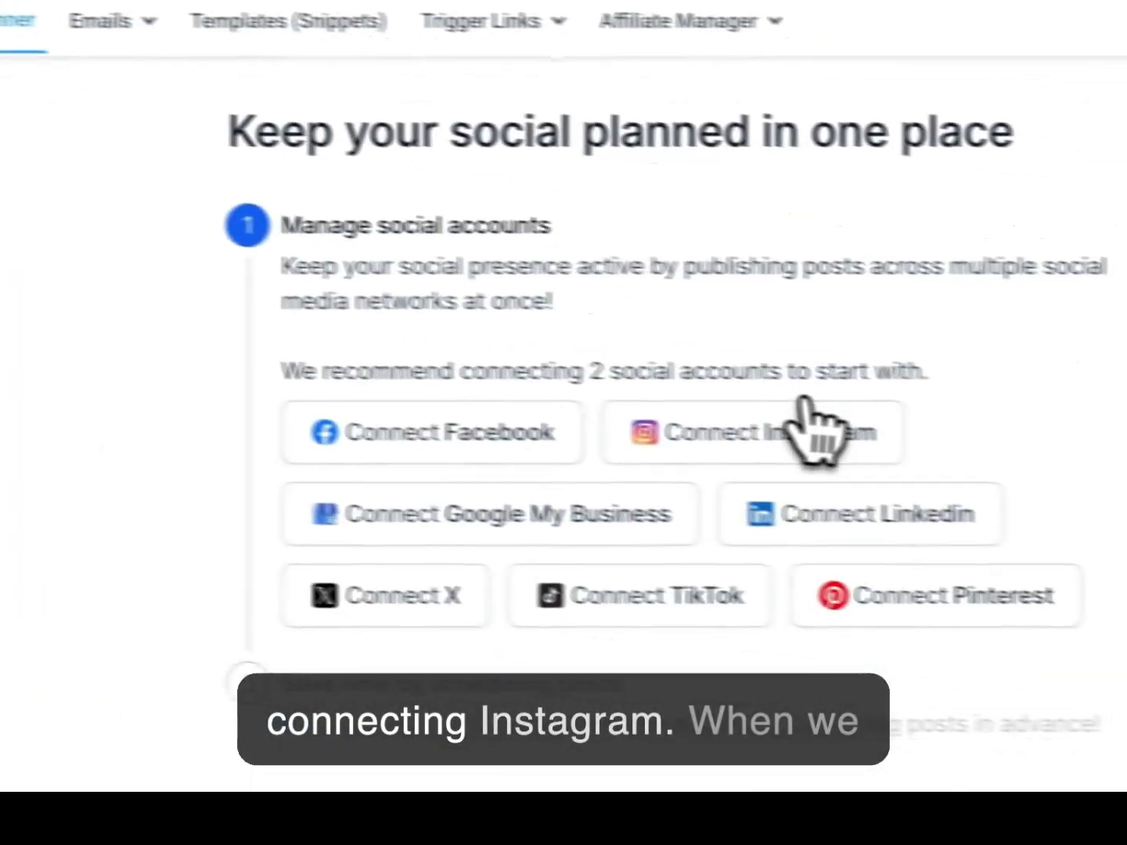
left_click(730, 429)
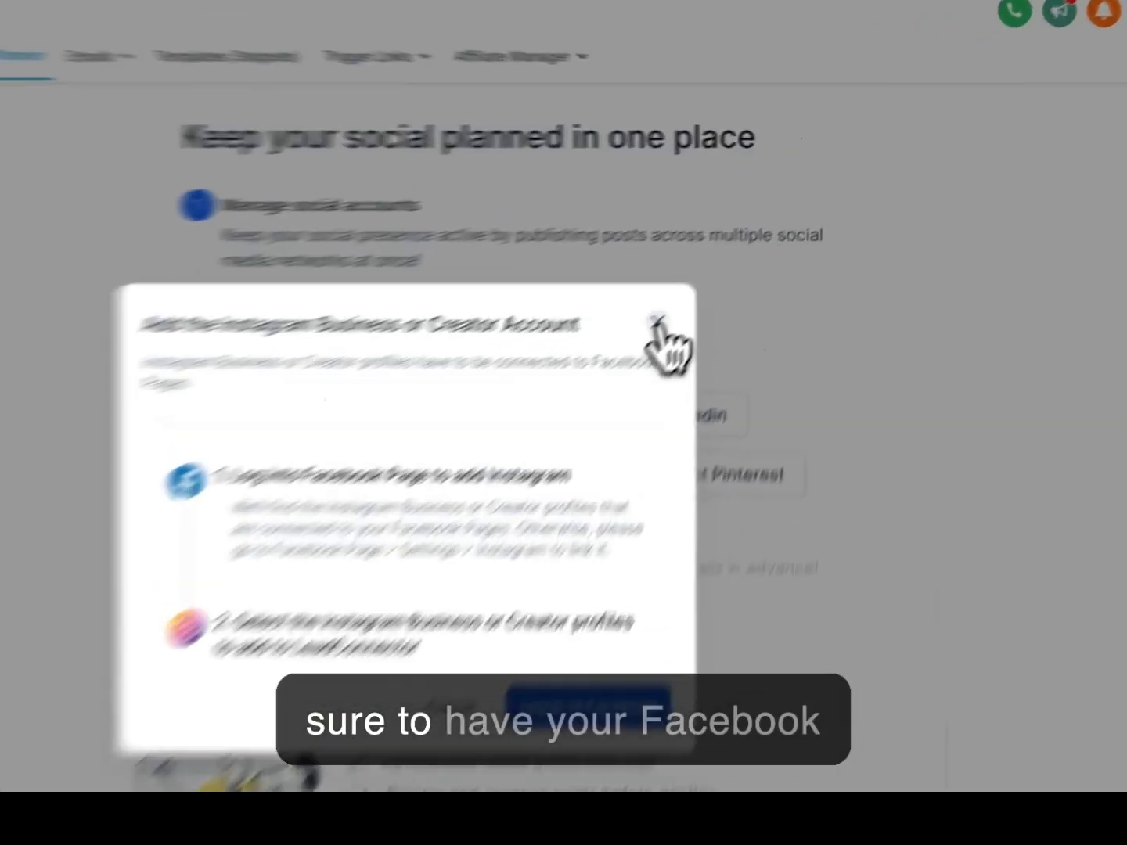
left_click(735, 261)
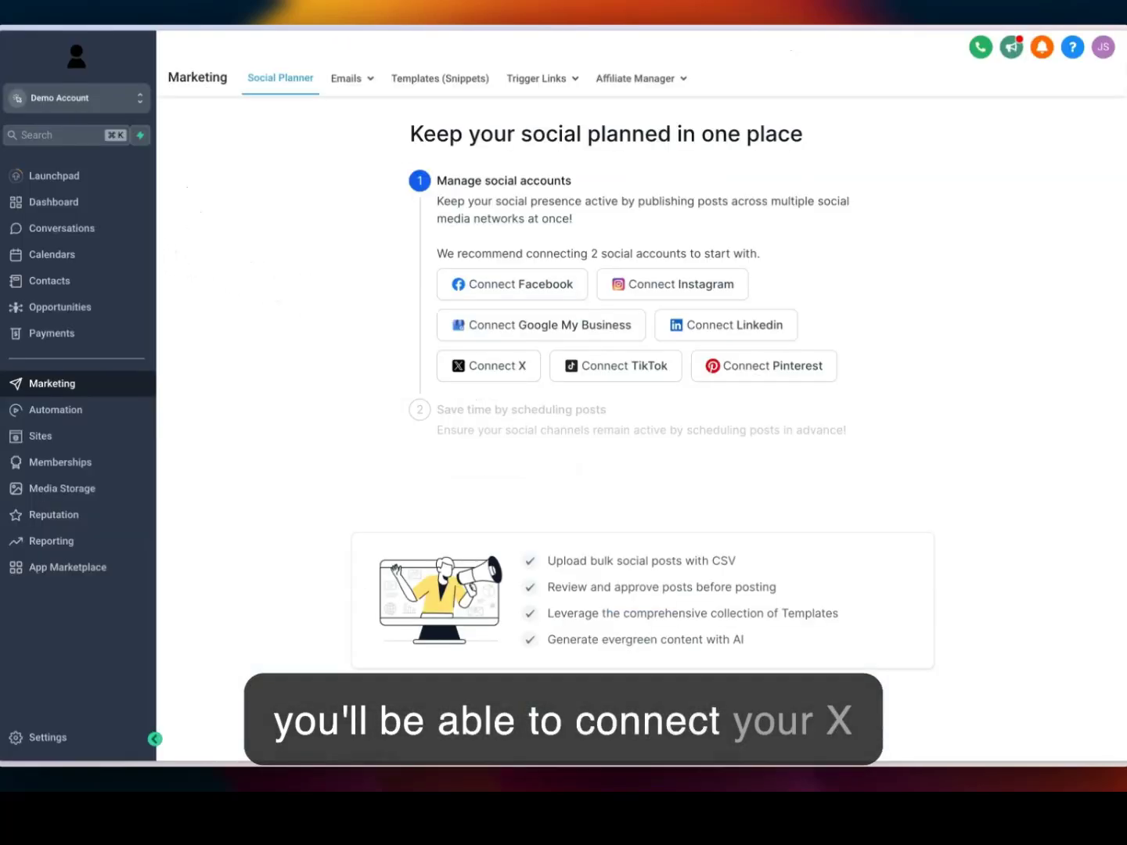
left_click(626, 367)
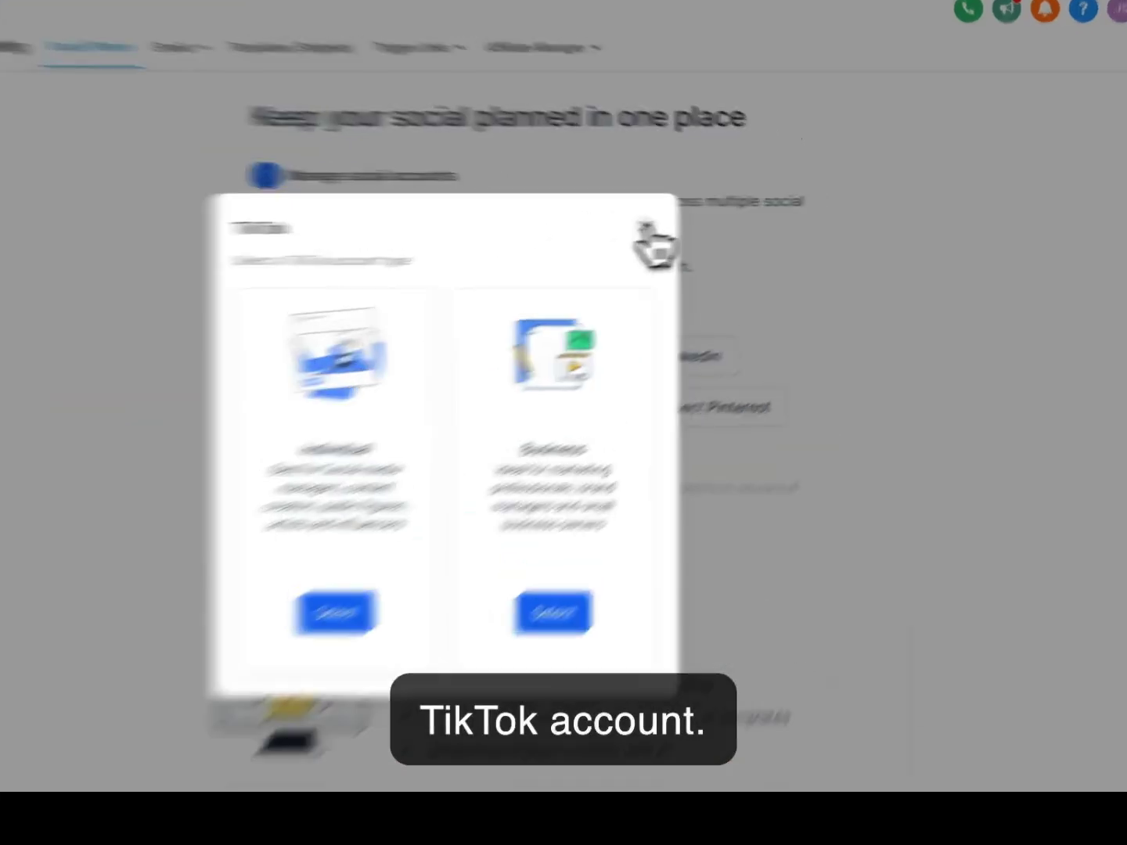
left_click(707, 226)
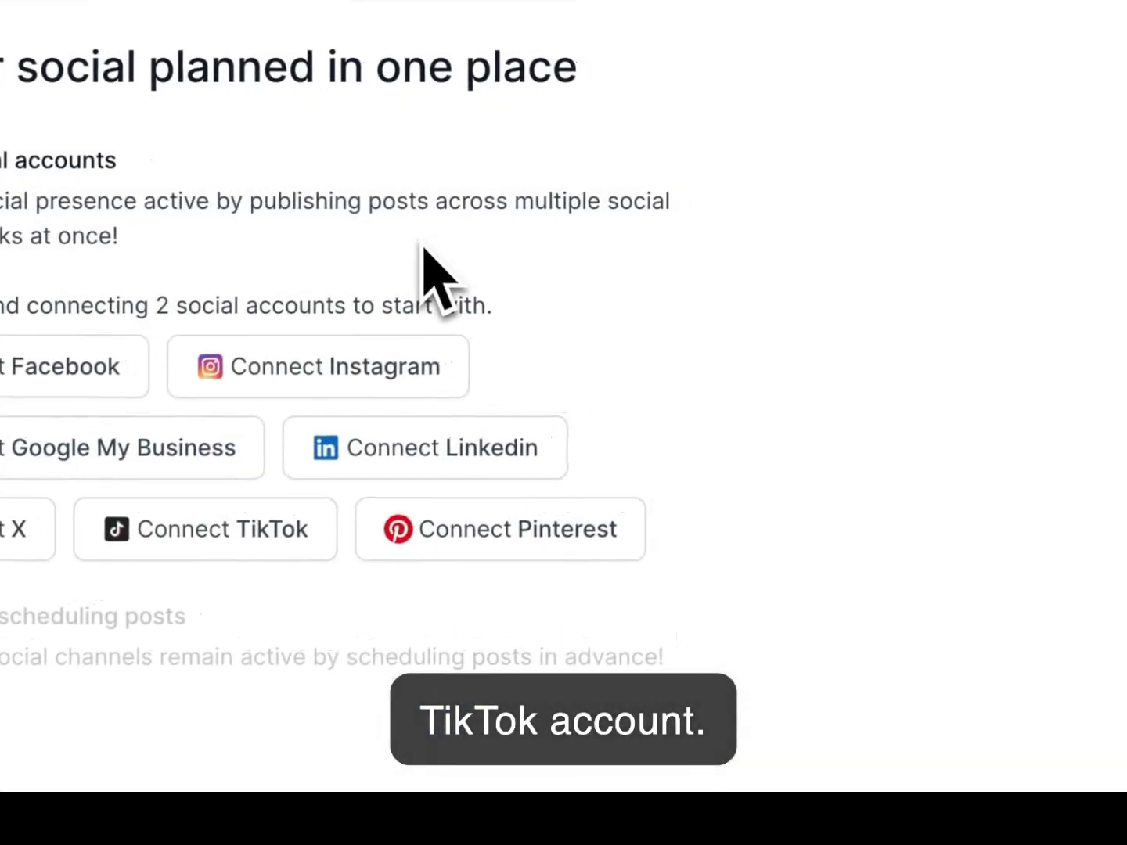
left_click(467, 538)
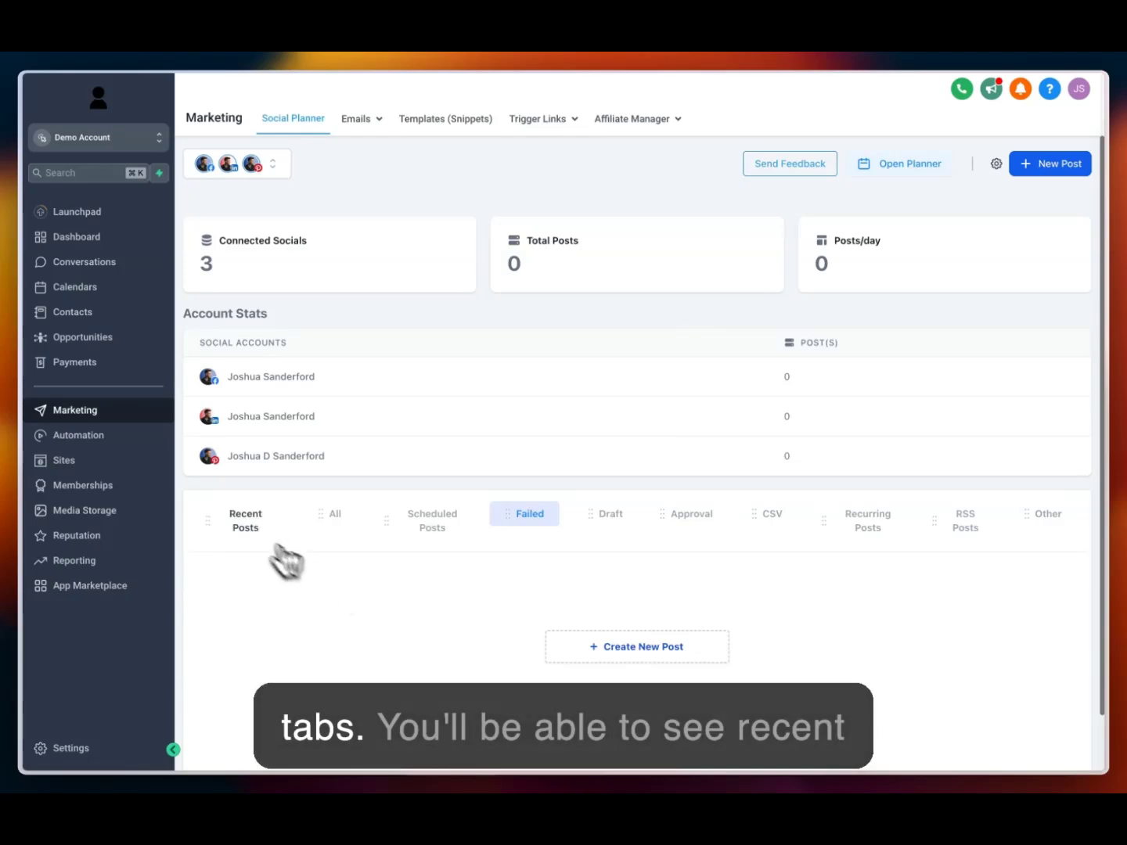
Look through the post lists: Recent Posts, All, Scheduled Posts, Failed, Draft, Approval, CSV, Recurring Posts, RSS Posts and Other
left_click(234, 522)
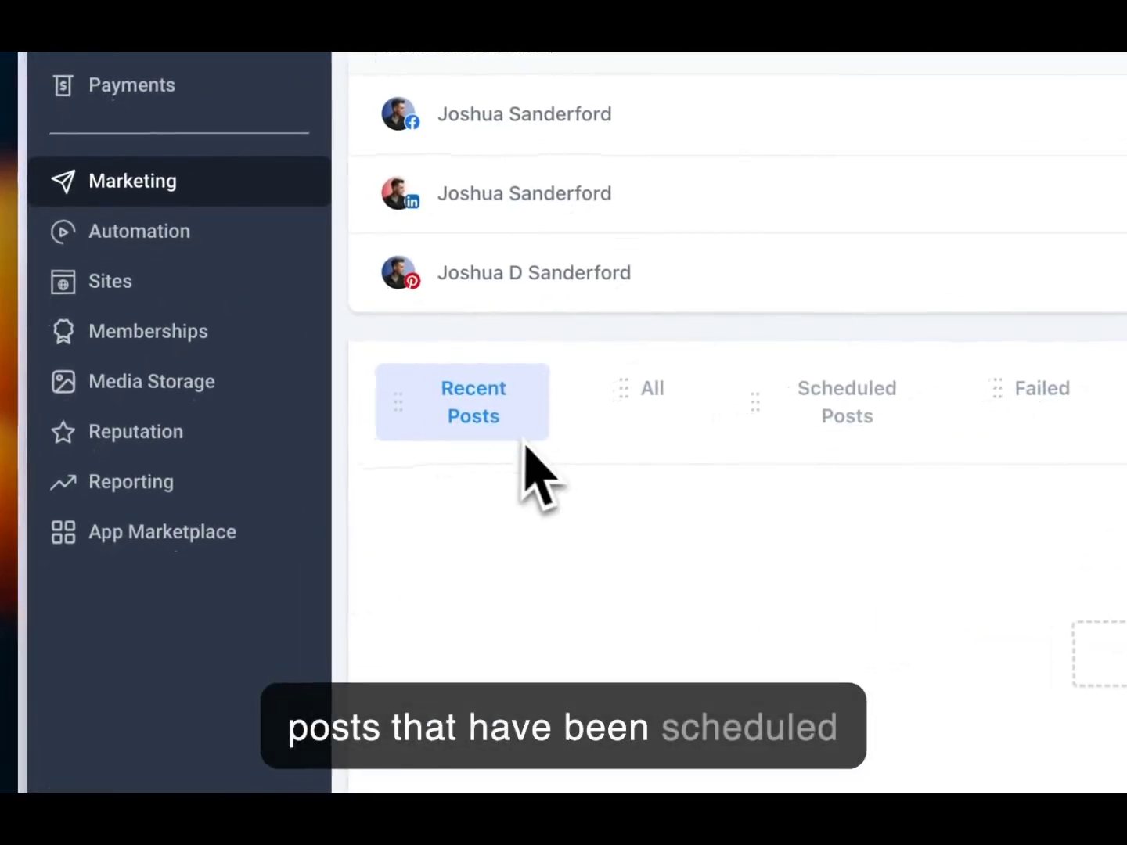
left_click(654, 392)
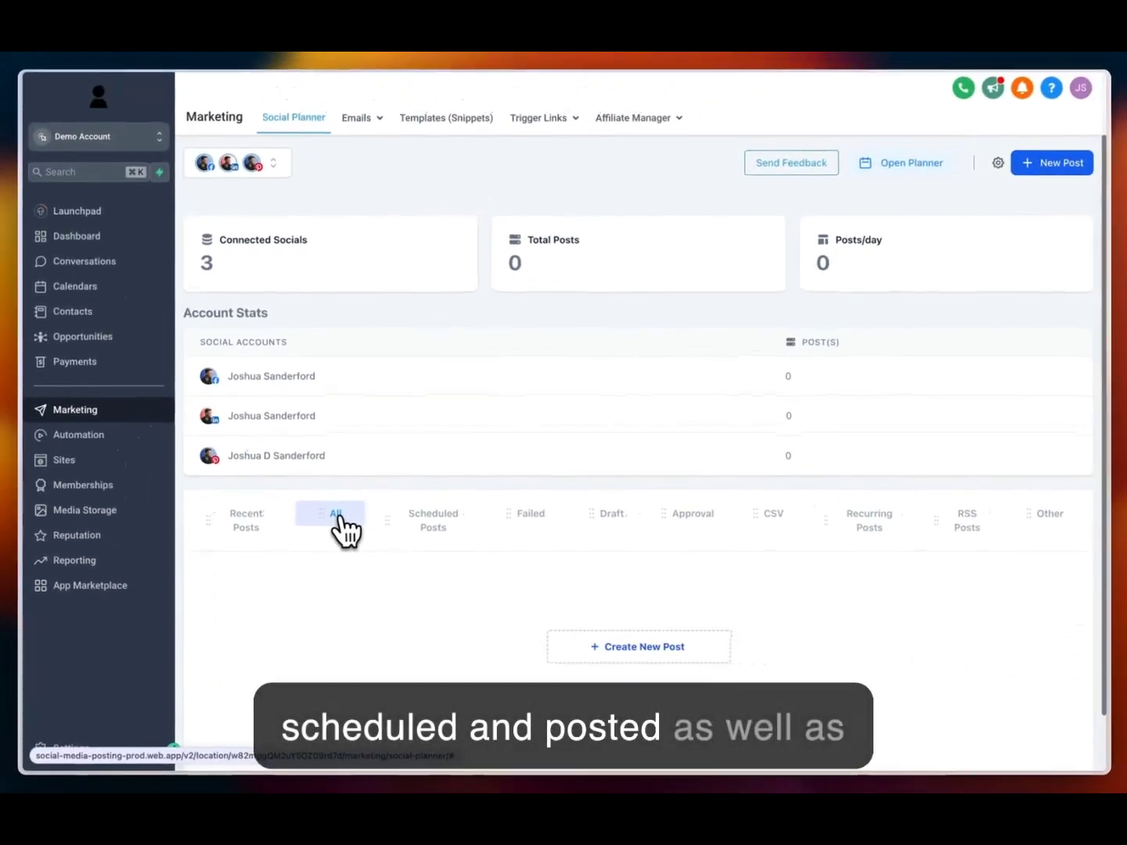
left_click(429, 524)
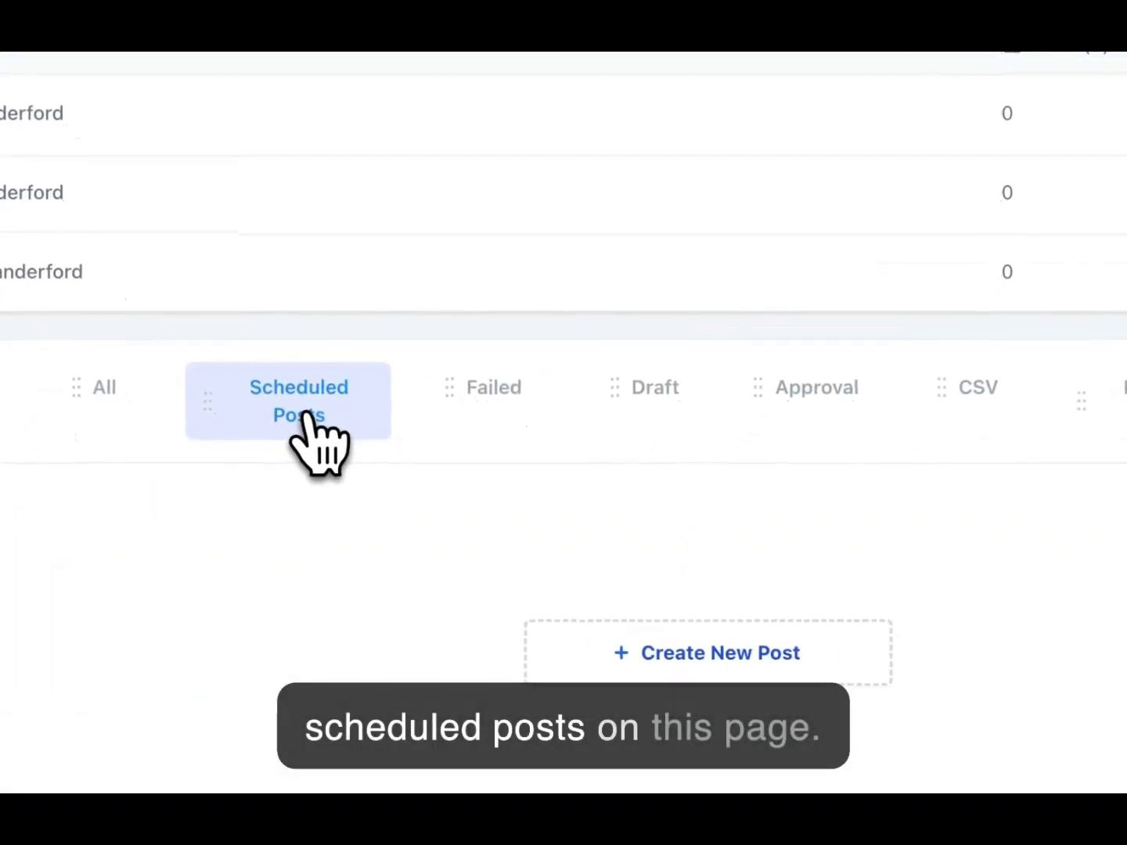
left_click(513, 387)
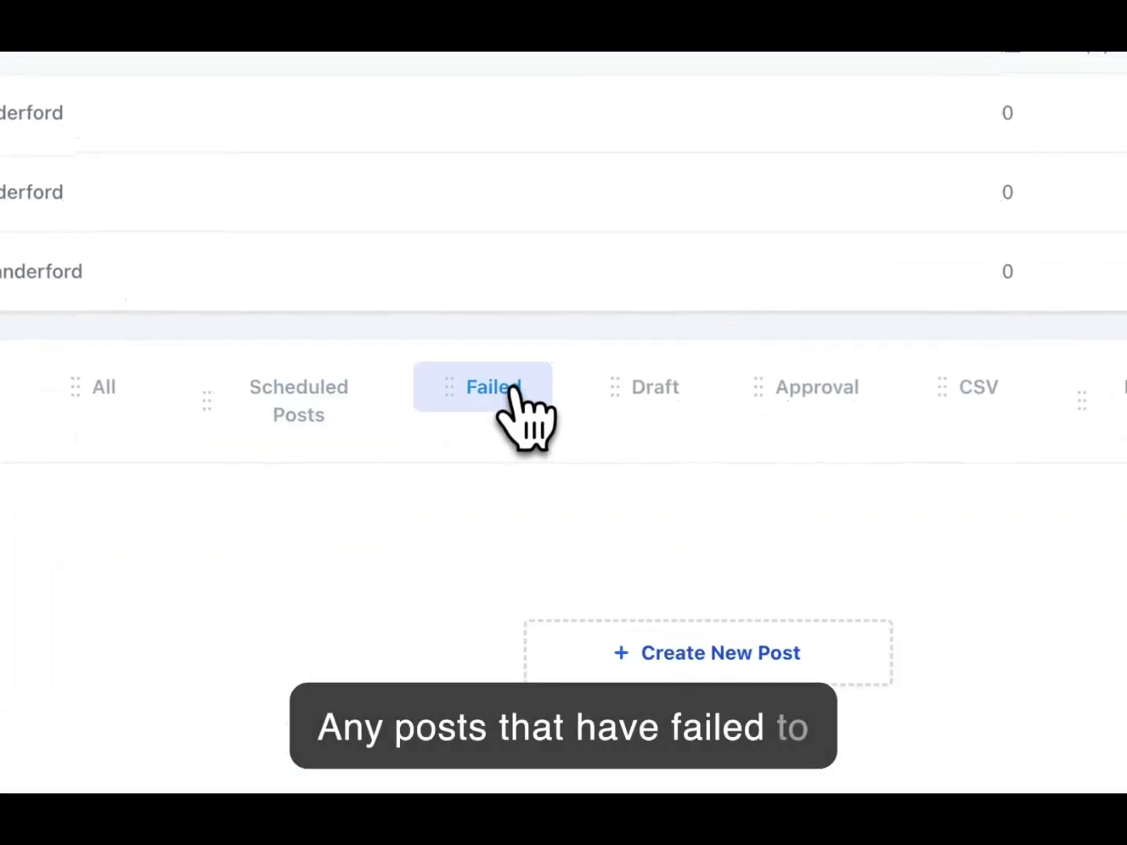
left_click(650, 401)
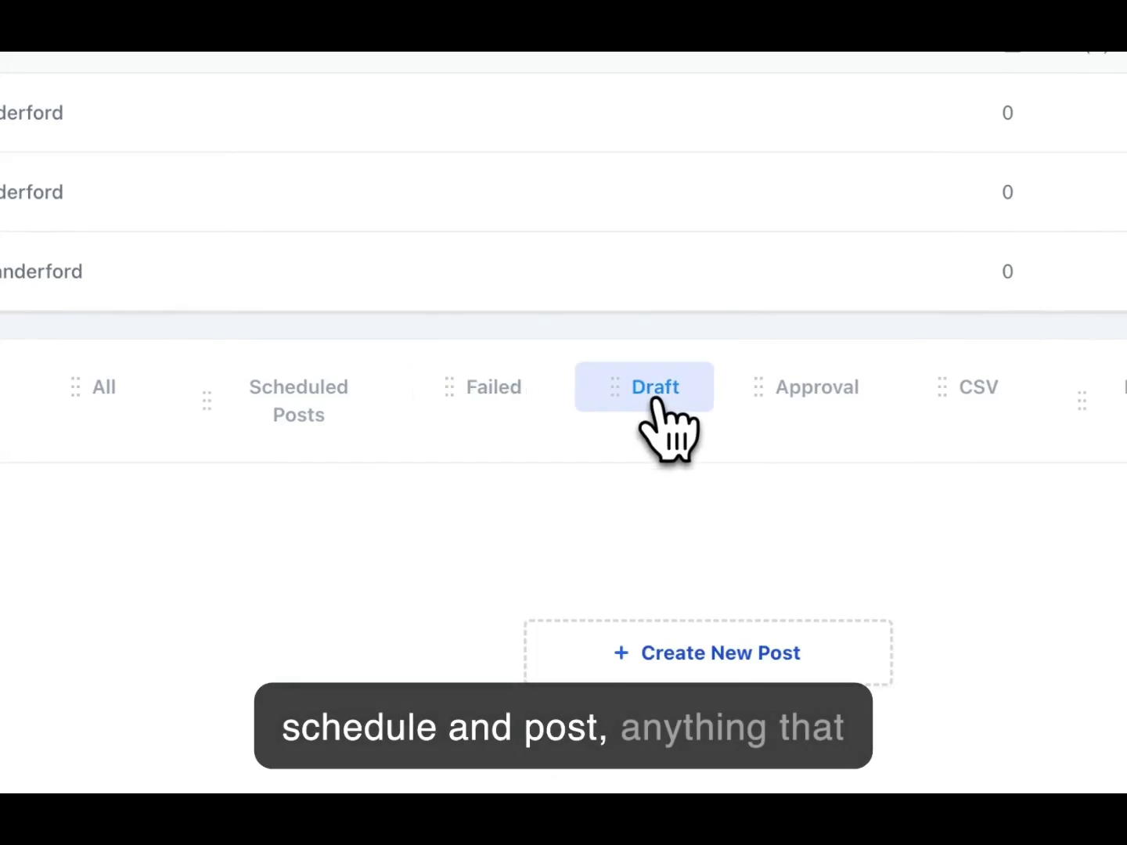
left_click(825, 401)
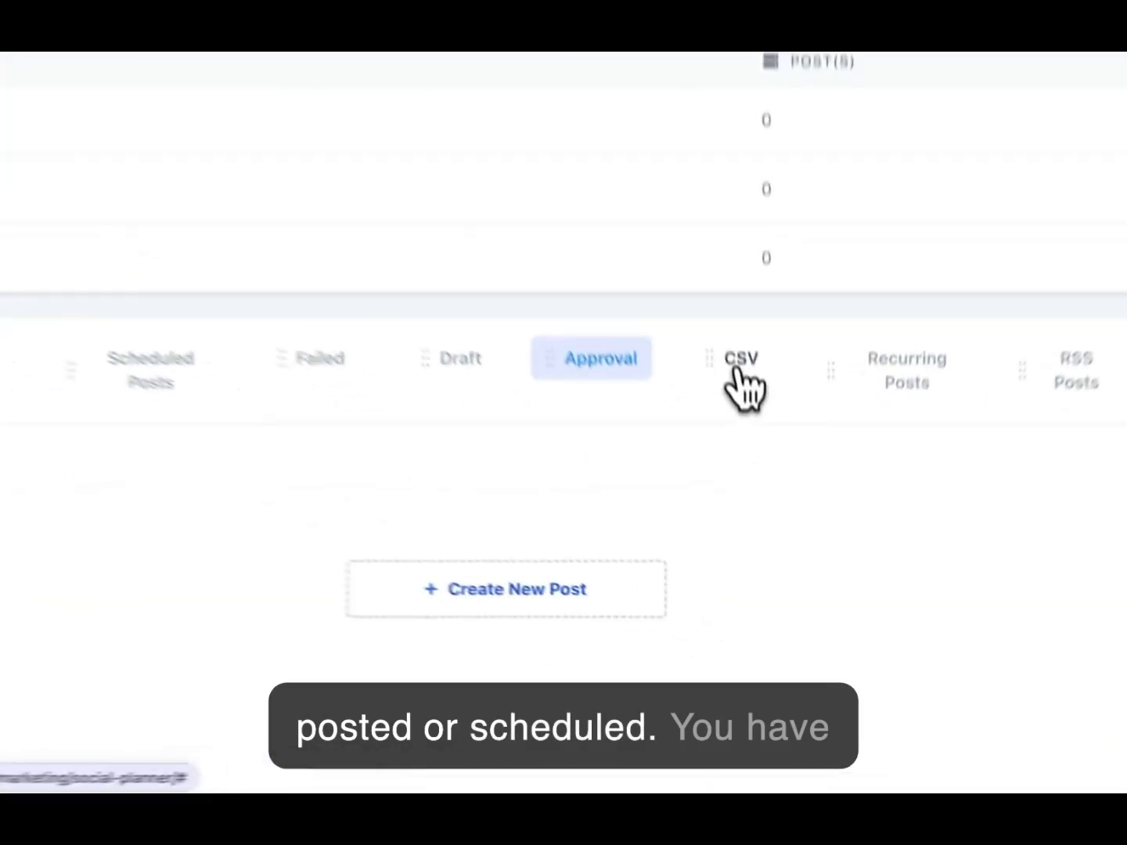
left_click(770, 520)
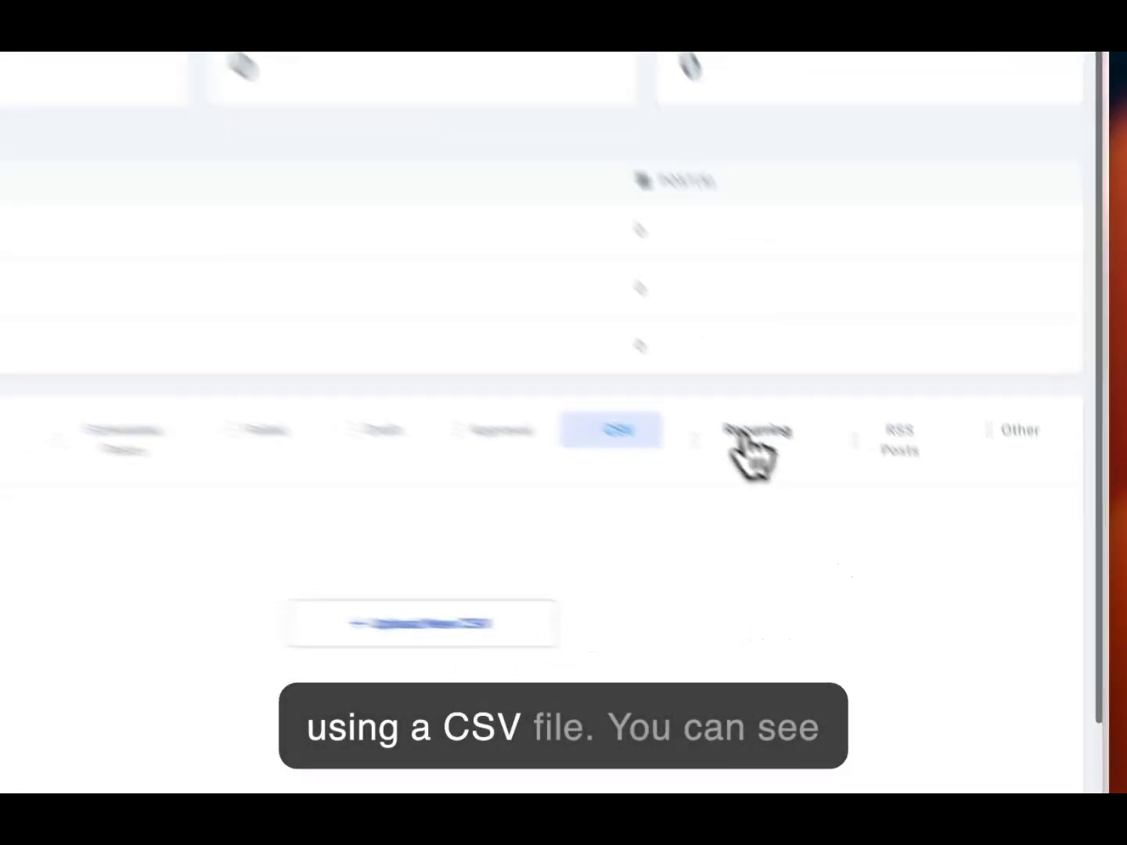
left_click(867, 520)
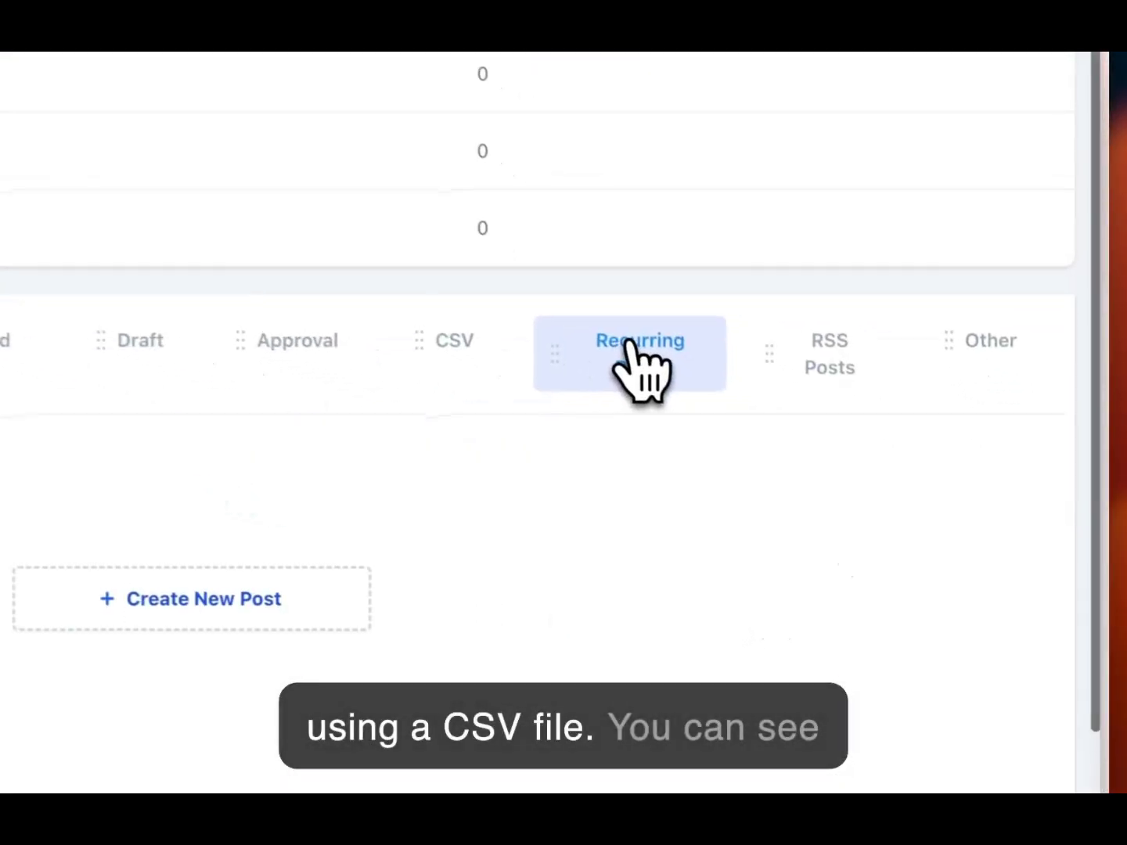
left_click(807, 355)
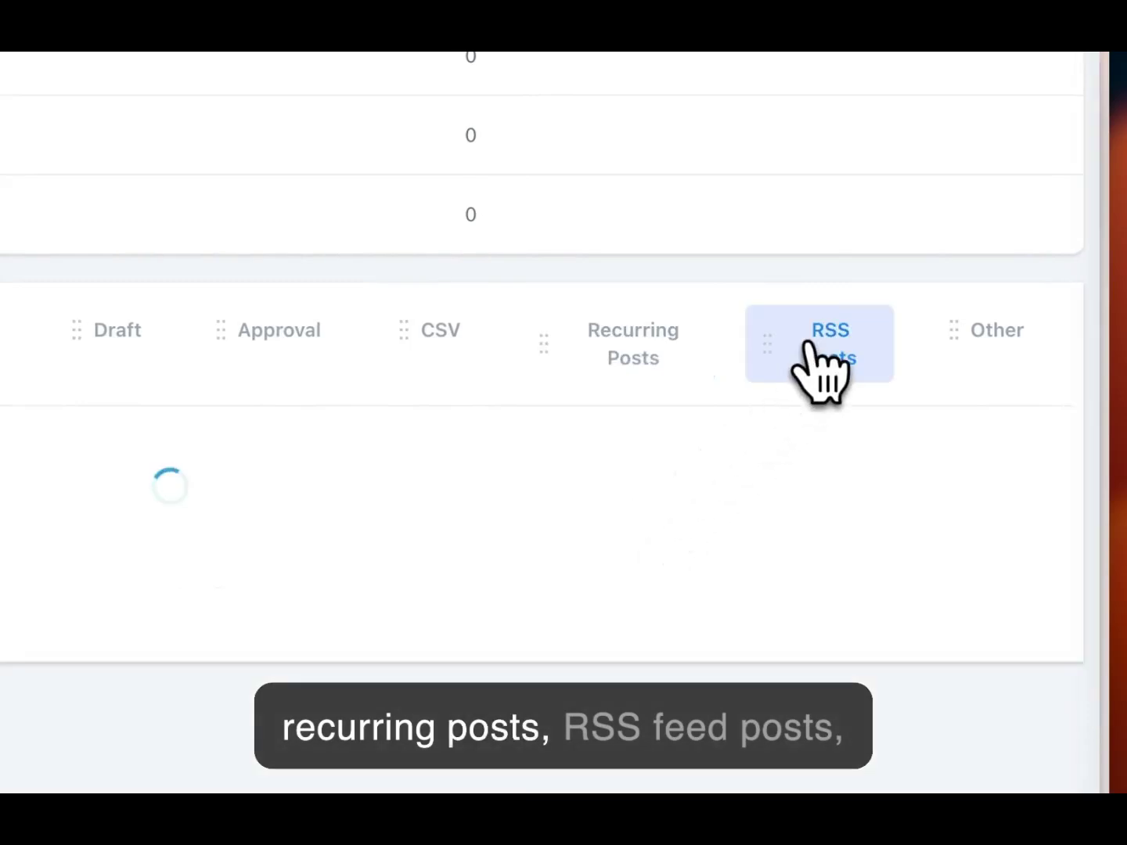
left_click(990, 344)
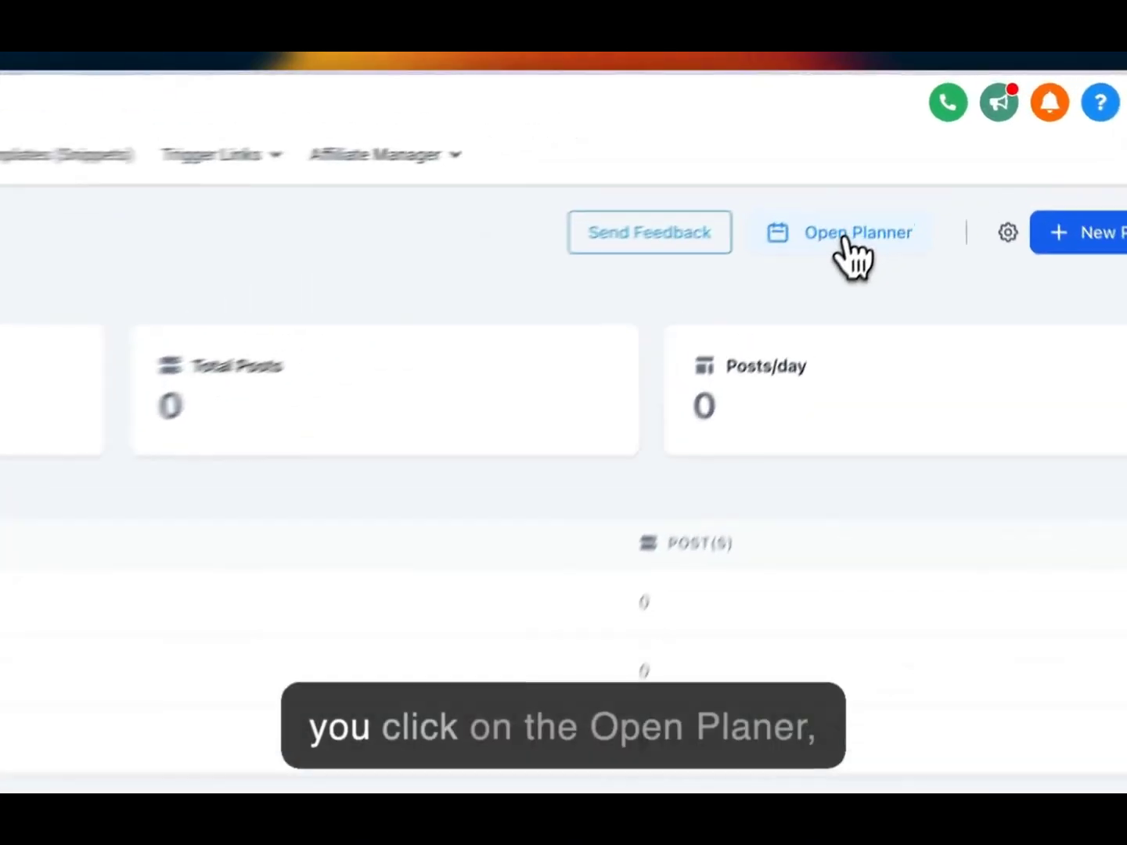
Open the planner calendar and look at it in both the week and month views
left_click(904, 165)
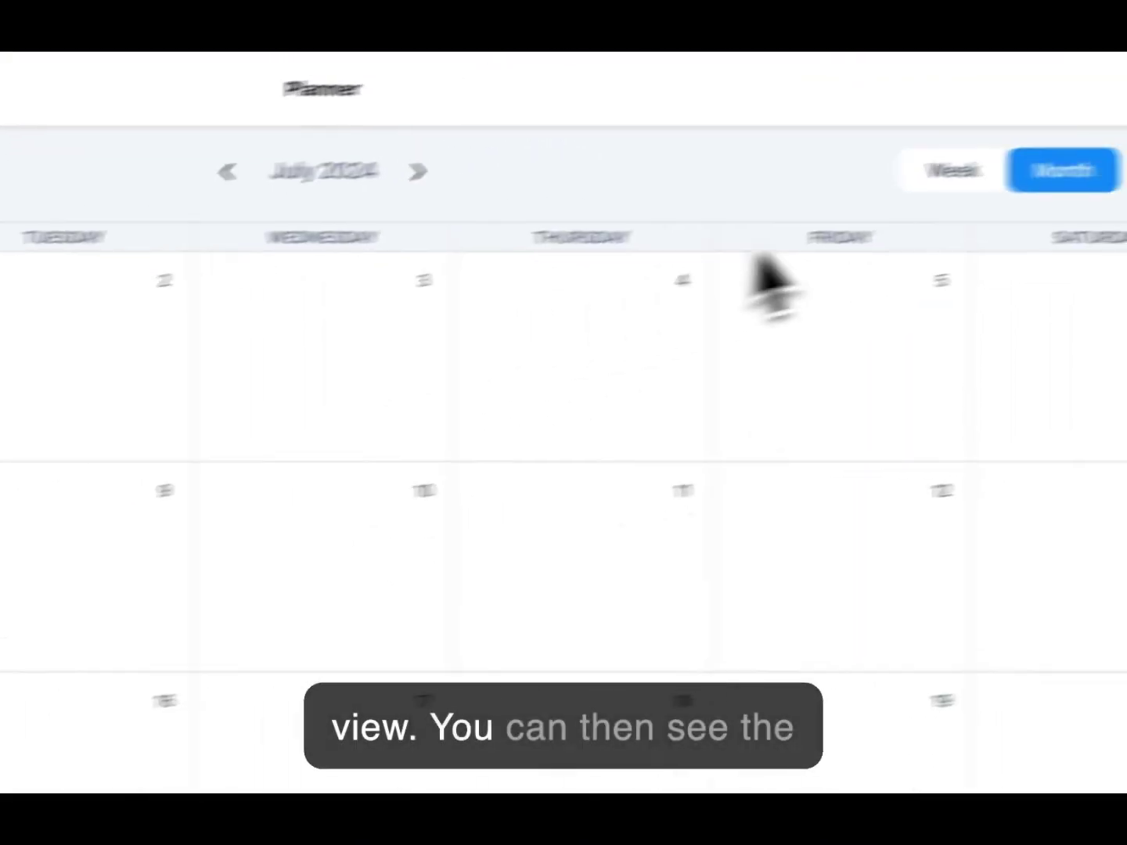
left_click(951, 171)
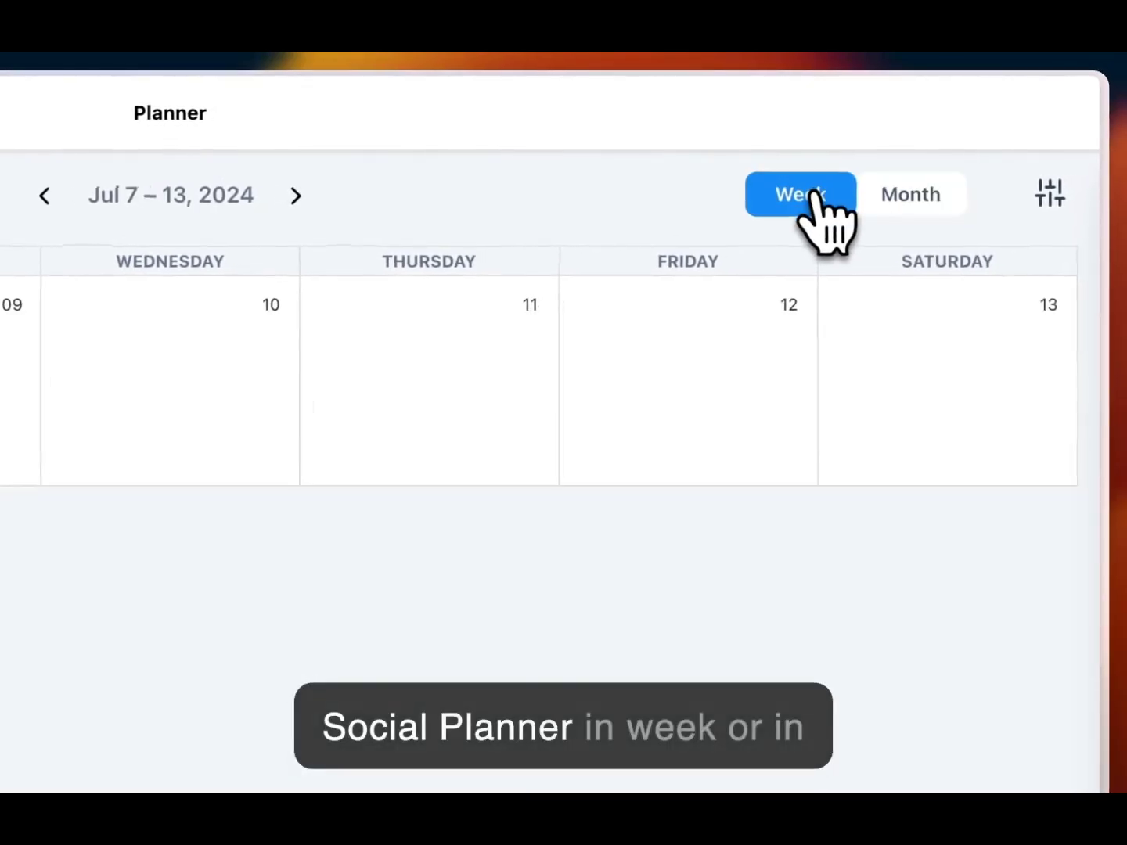
left_click(911, 198)
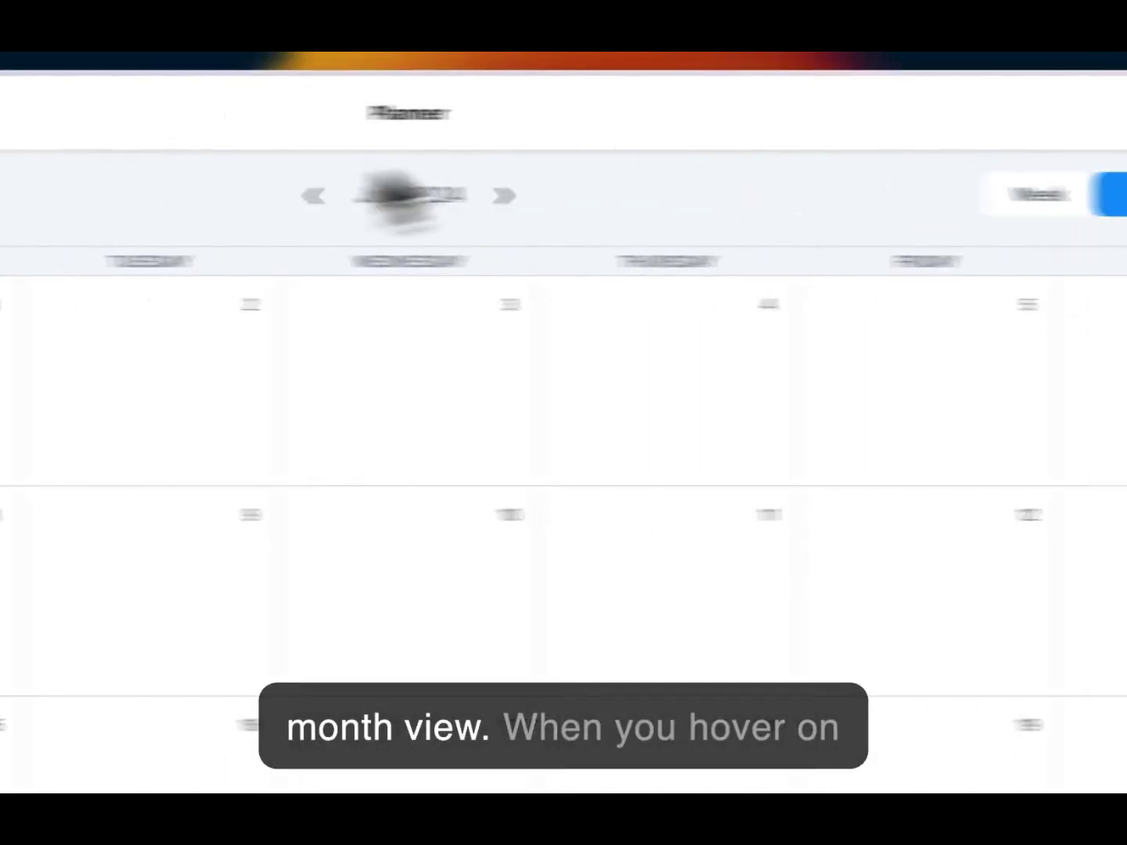
Open a new social post from July 8, 2024 in the planner and go back to the calendar
mouse_move(406, 529)
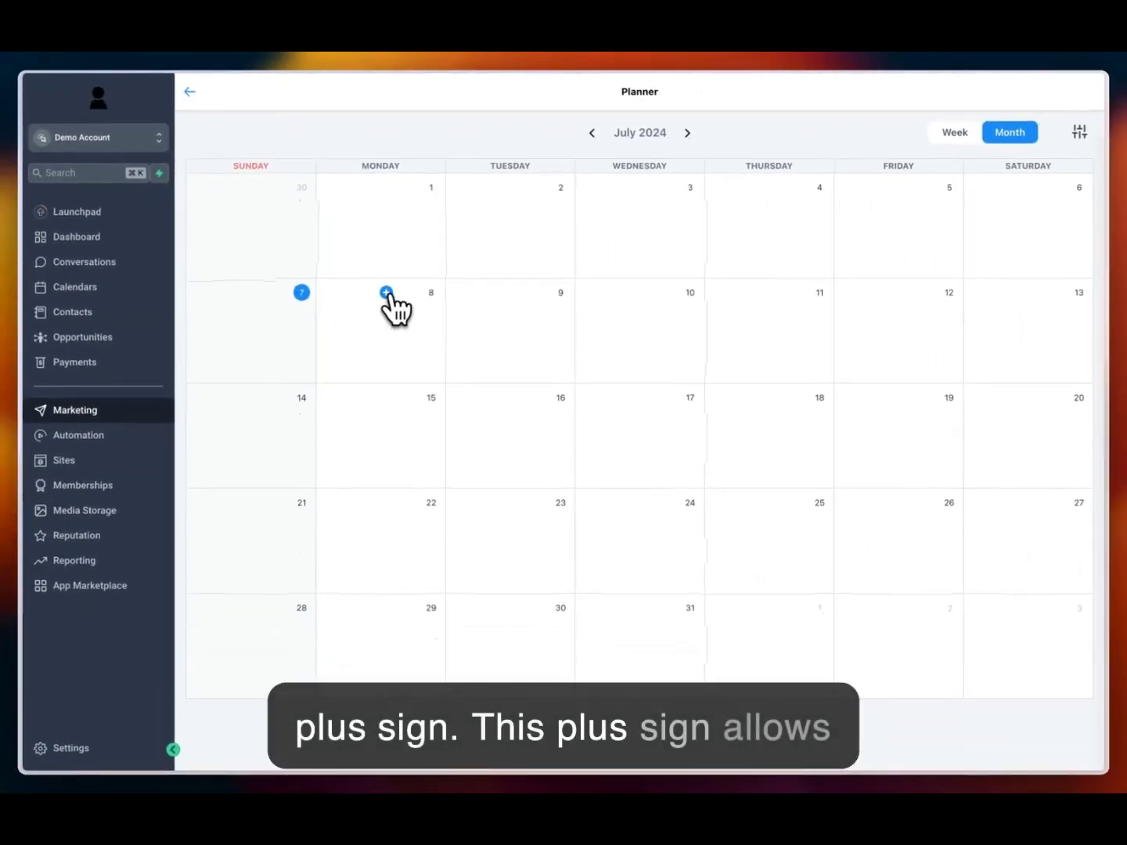
left_click(387, 293)
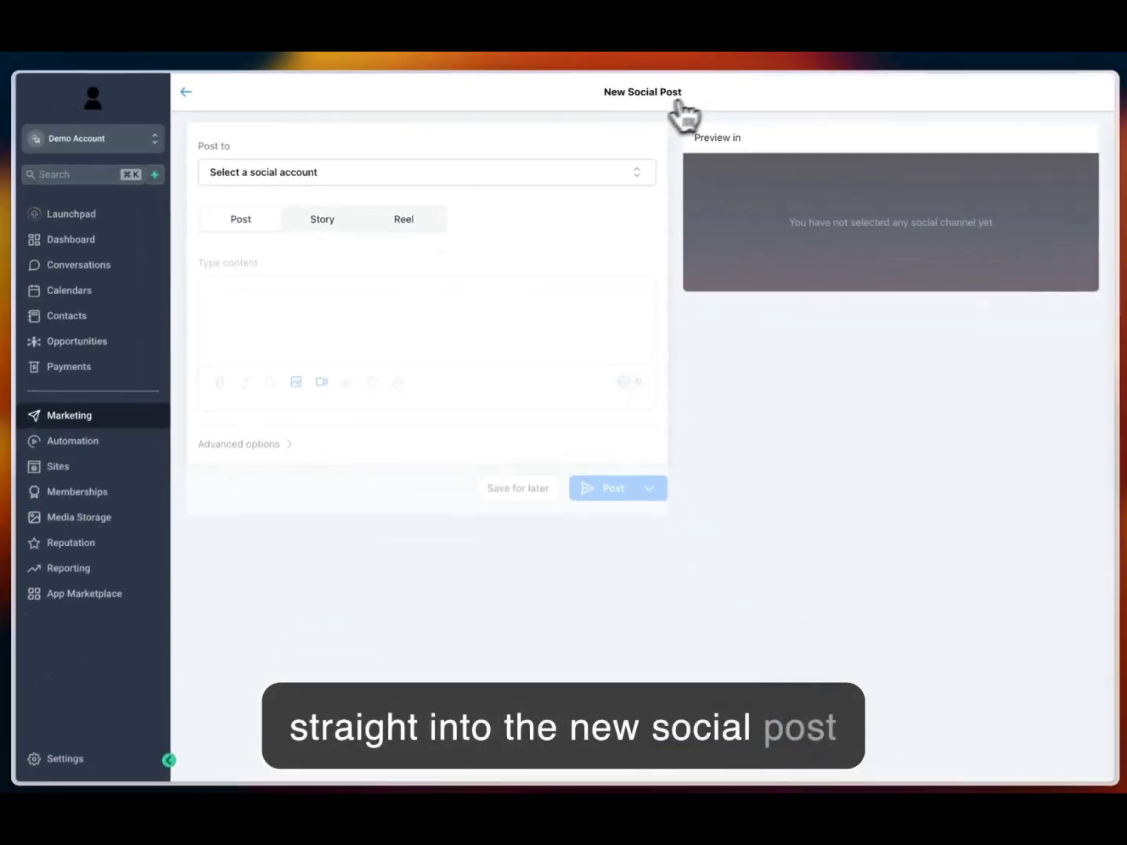
left_click(188, 93)
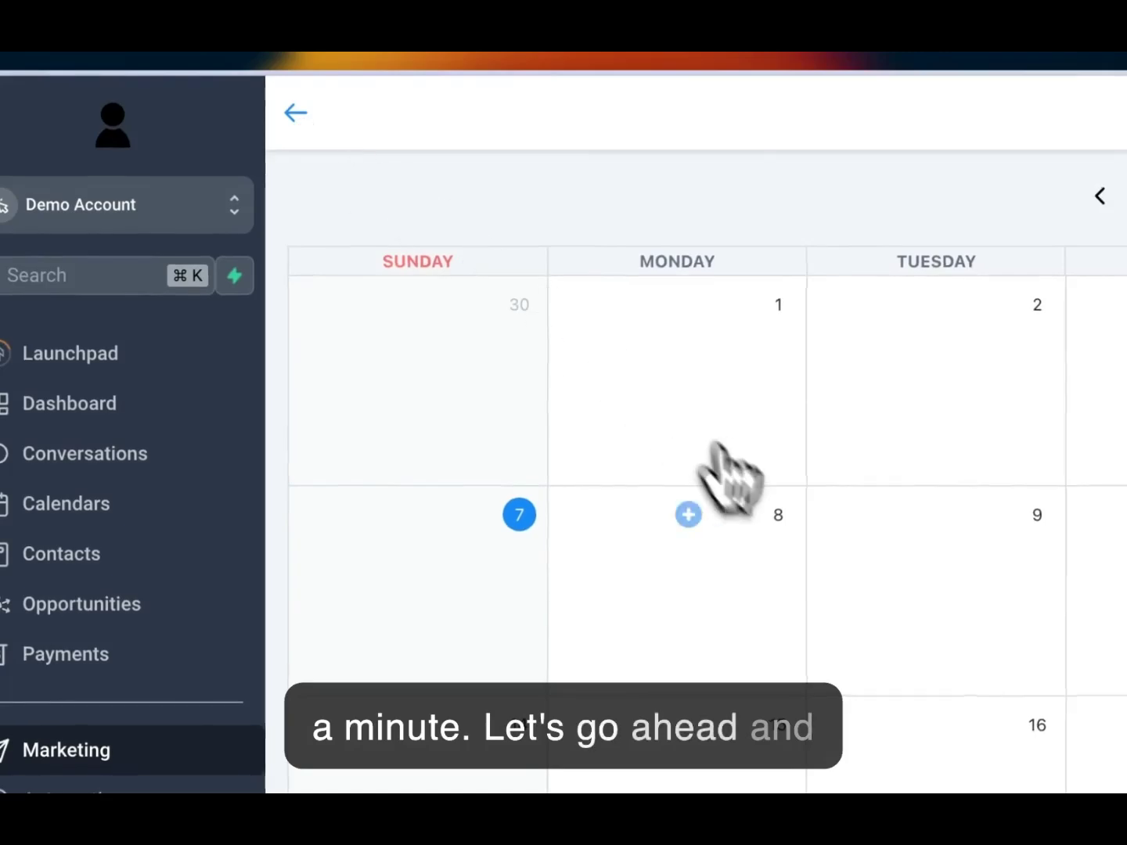
Review the planner's filters for post type, content type and status, and return to the Social Planner overview
left_click(1066, 194)
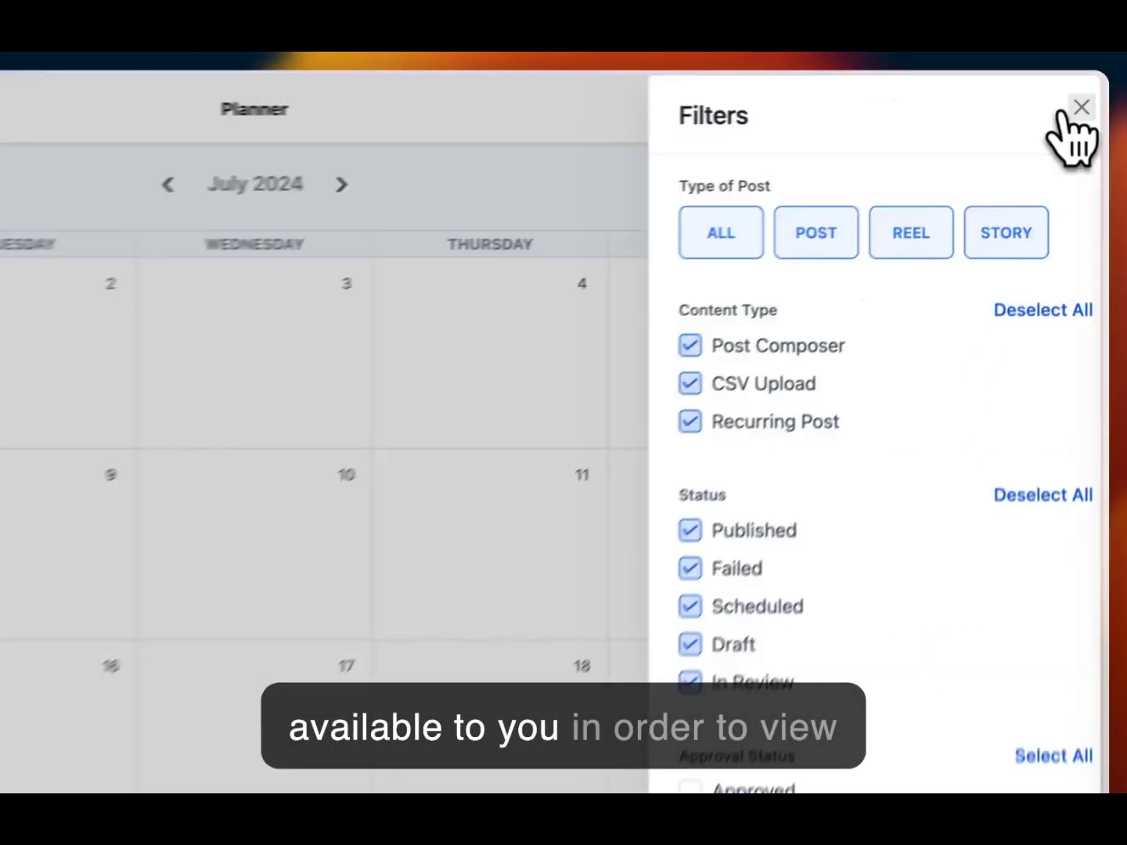
left_click(1081, 92)
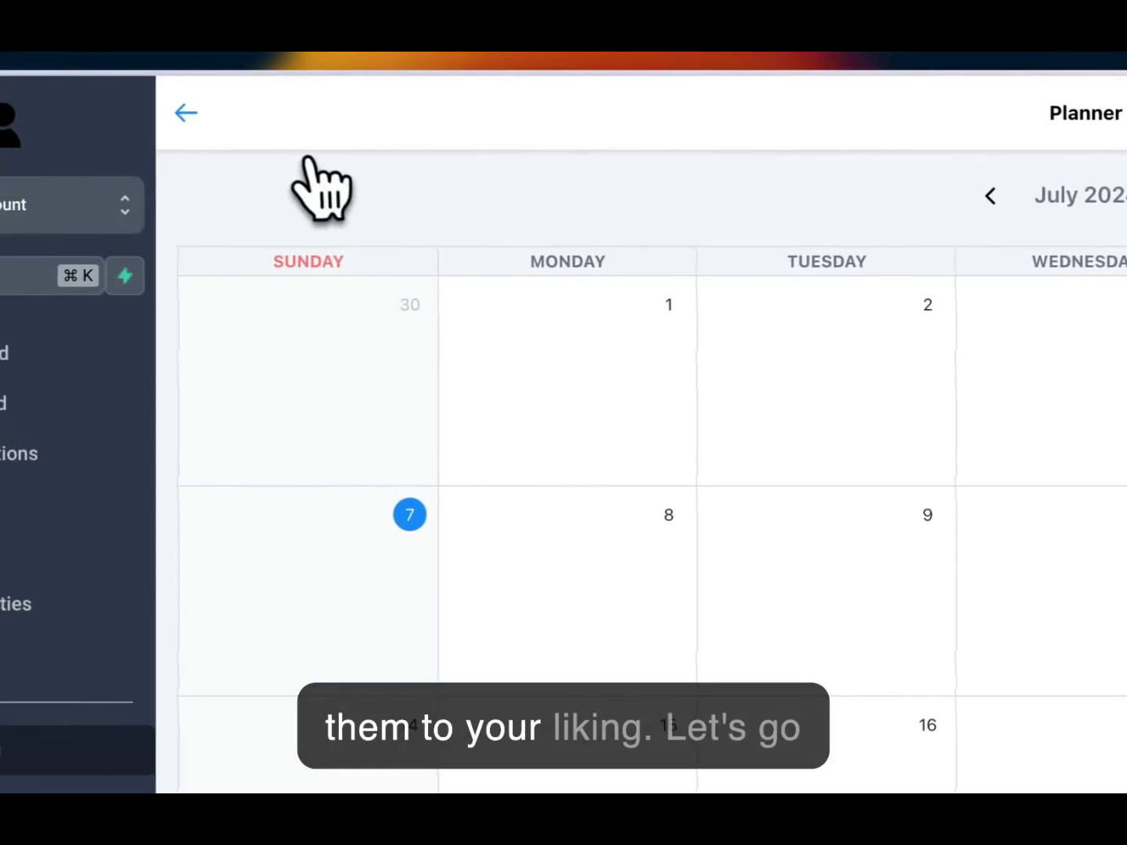
left_click(173, 113)
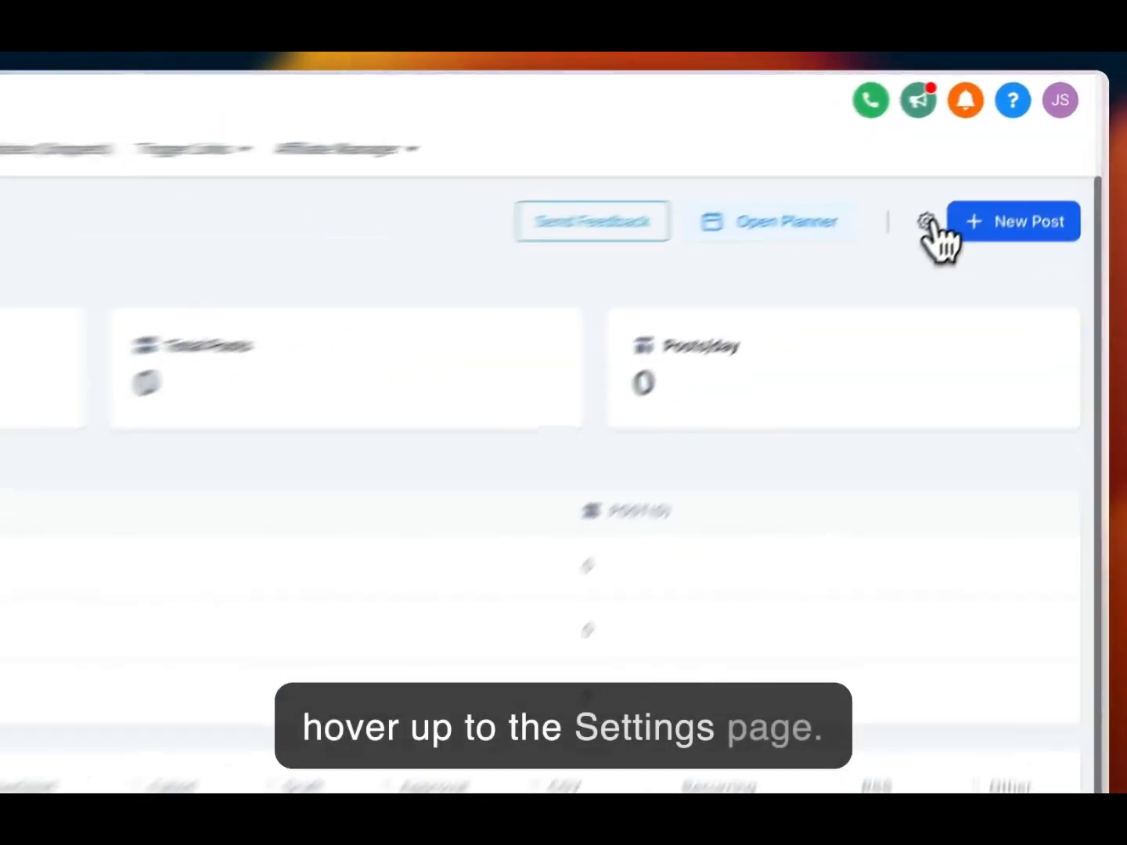
Open the Social Planner settings and review the connected social accounts and the notification types
left_click(998, 164)
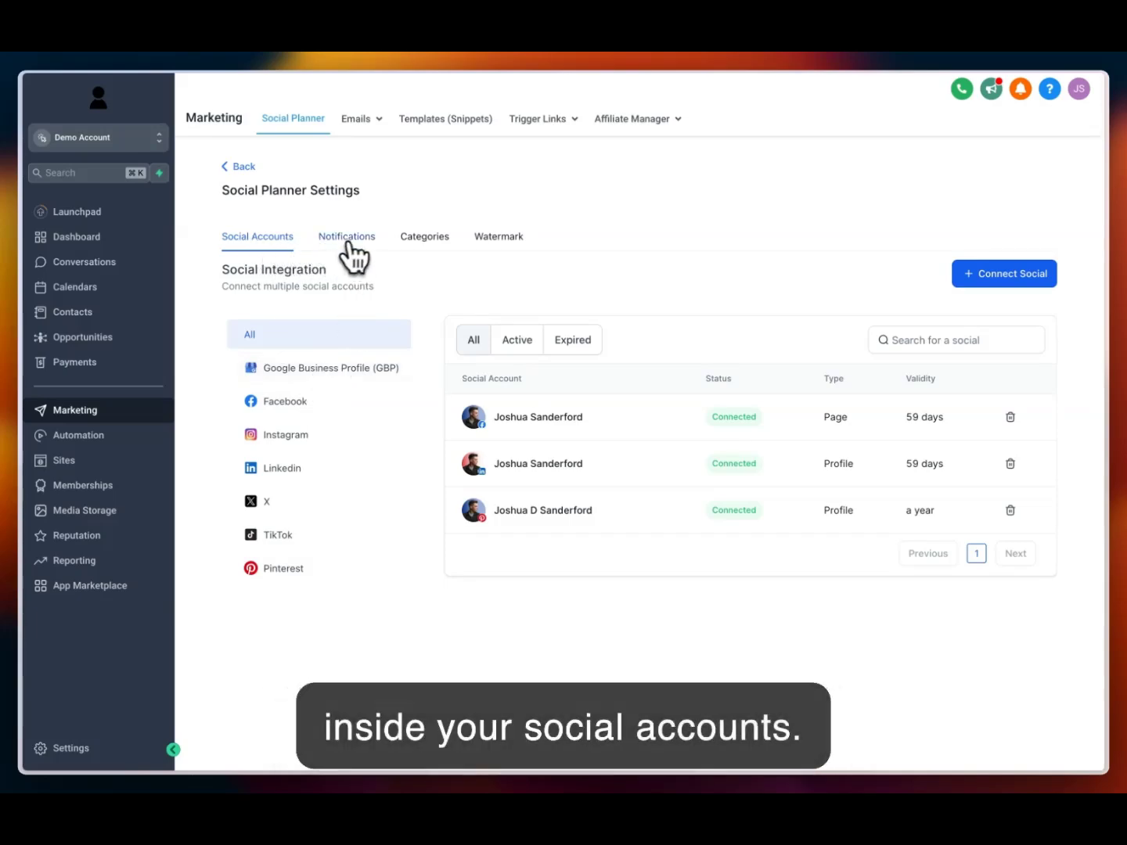
left_click(348, 238)
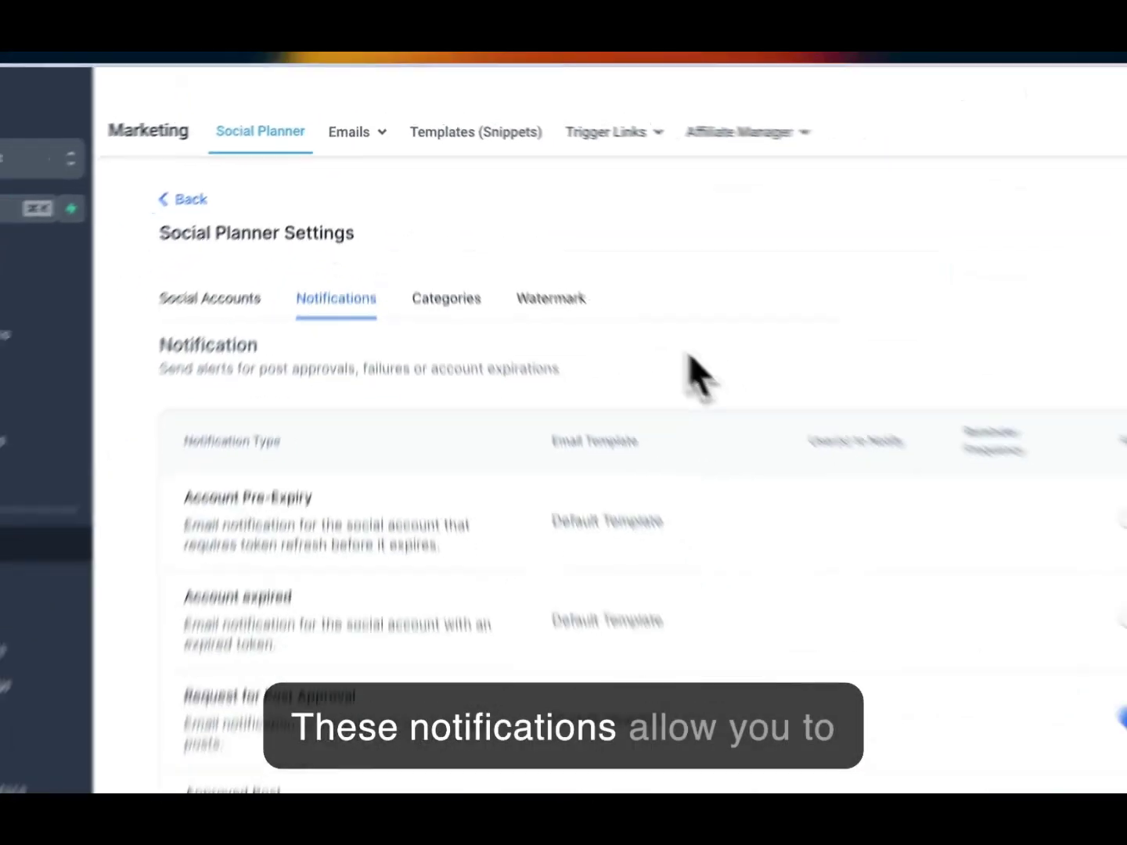
scroll(702, 378, "down", 1)
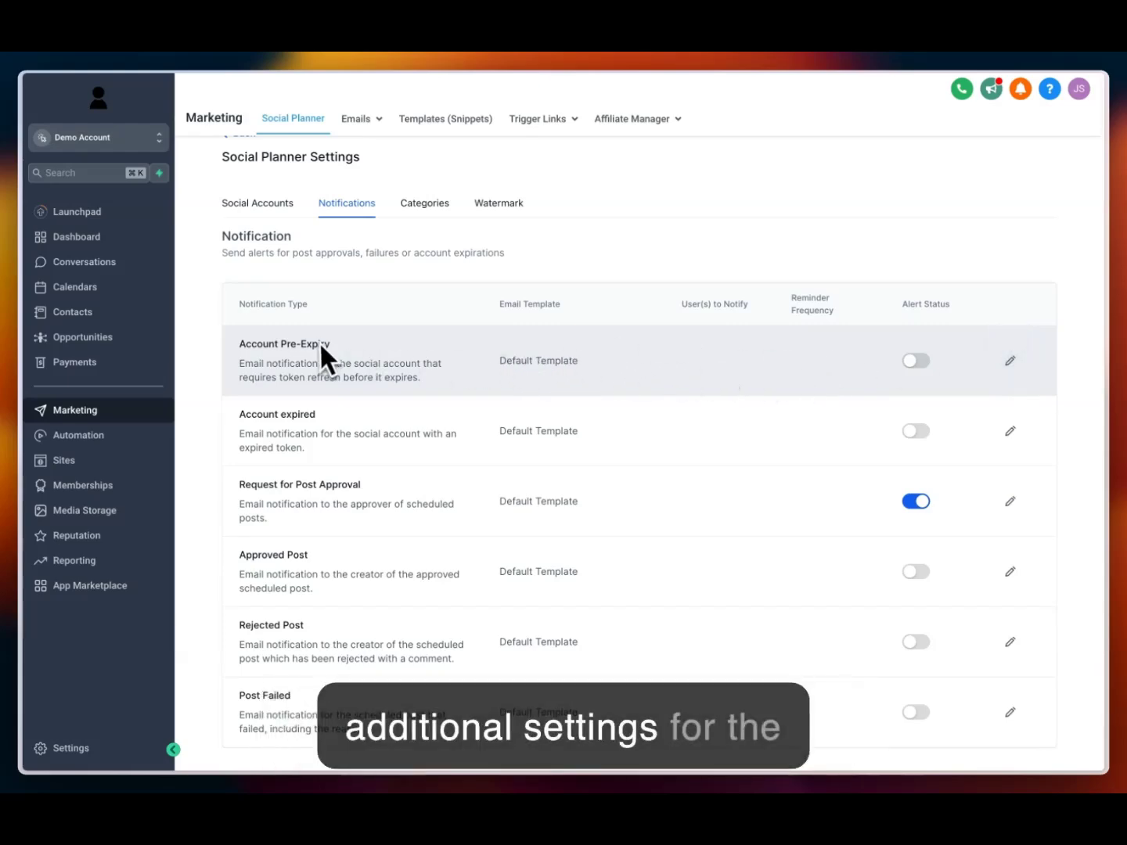
Try out the new category form in the Social Planner settings with the red color and dismiss it
left_click(424, 203)
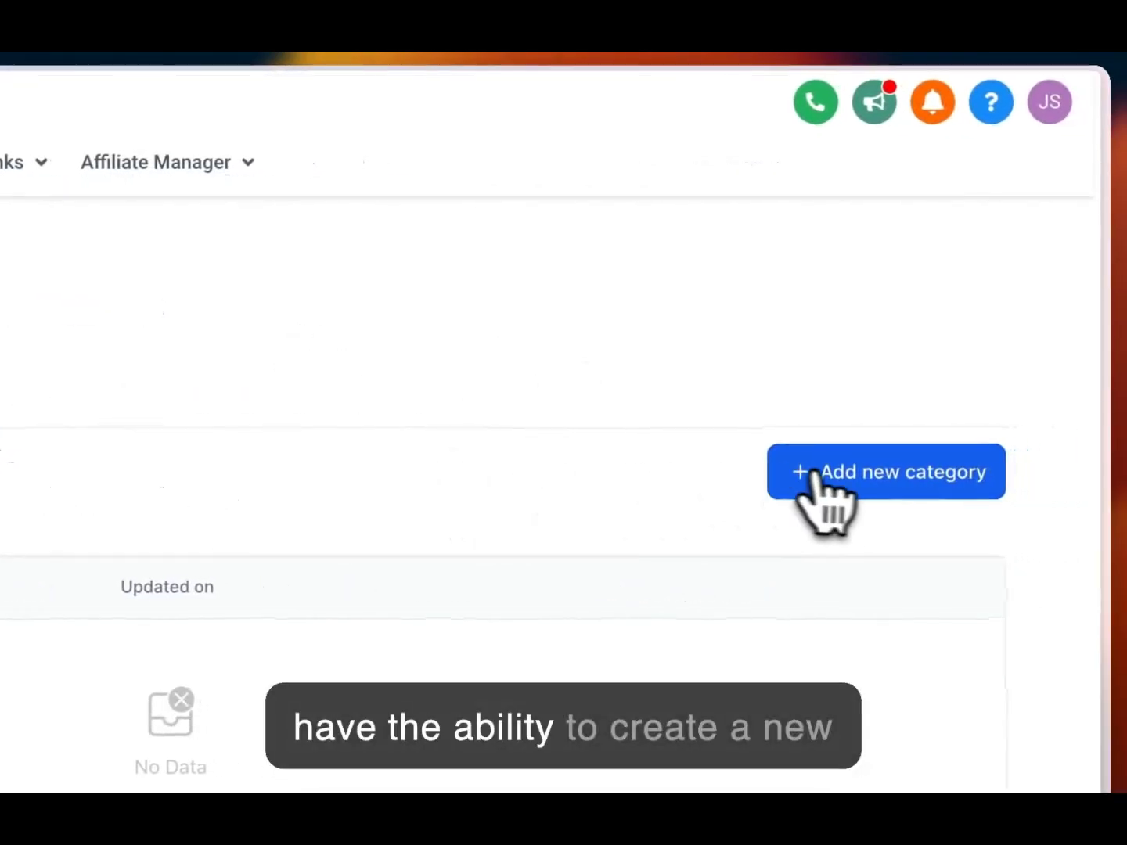
left_click(842, 475)
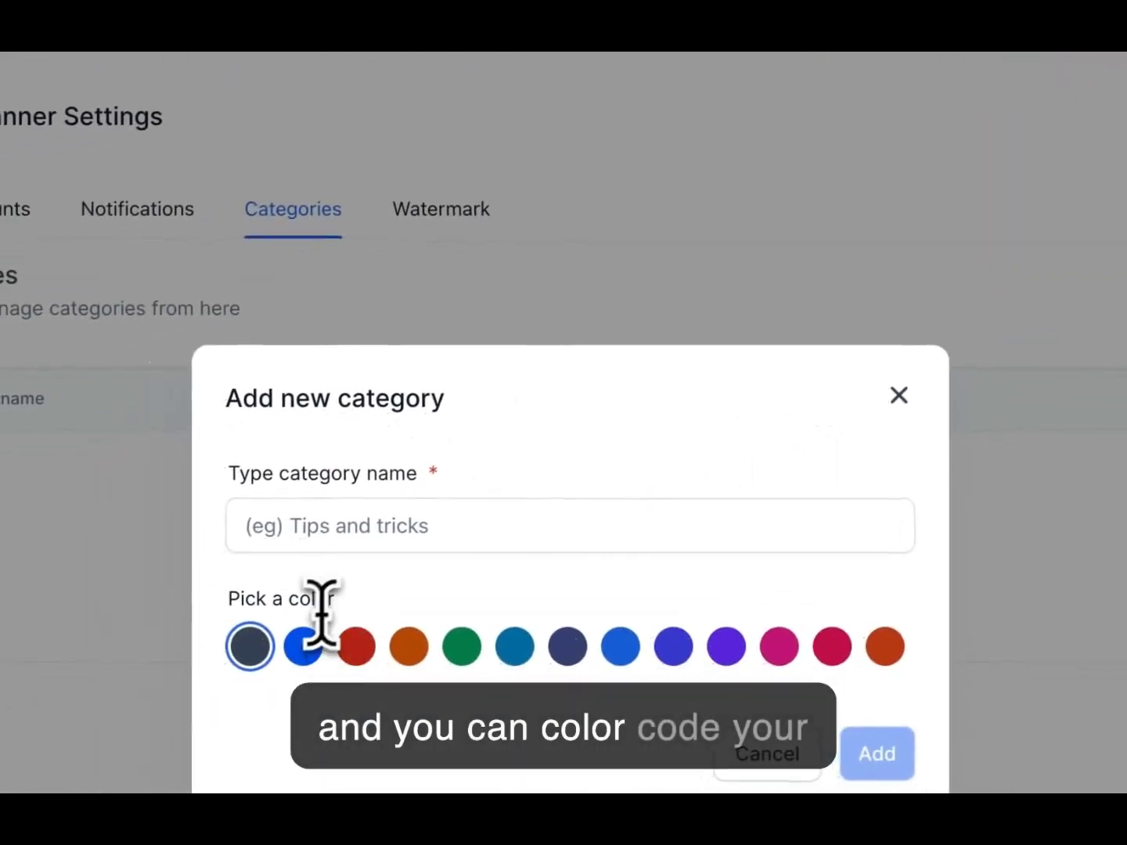
left_click(388, 540)
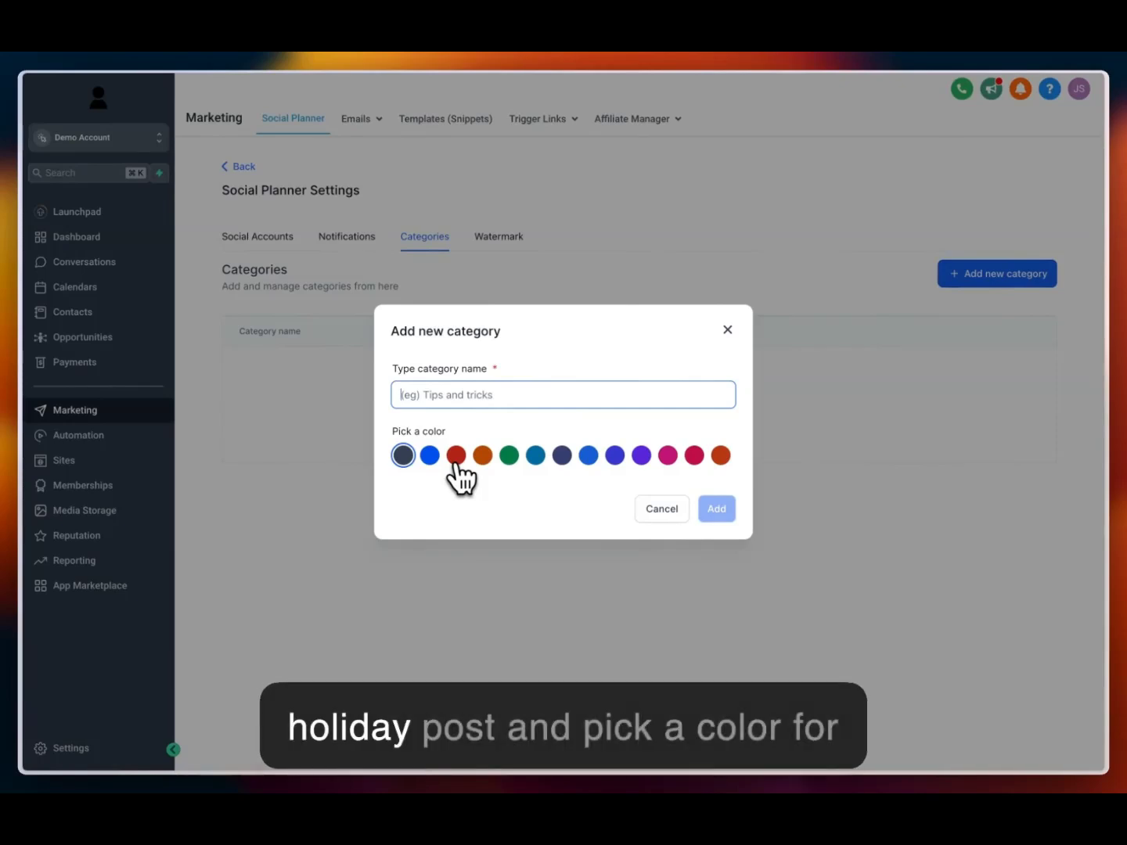
left_click(456, 456)
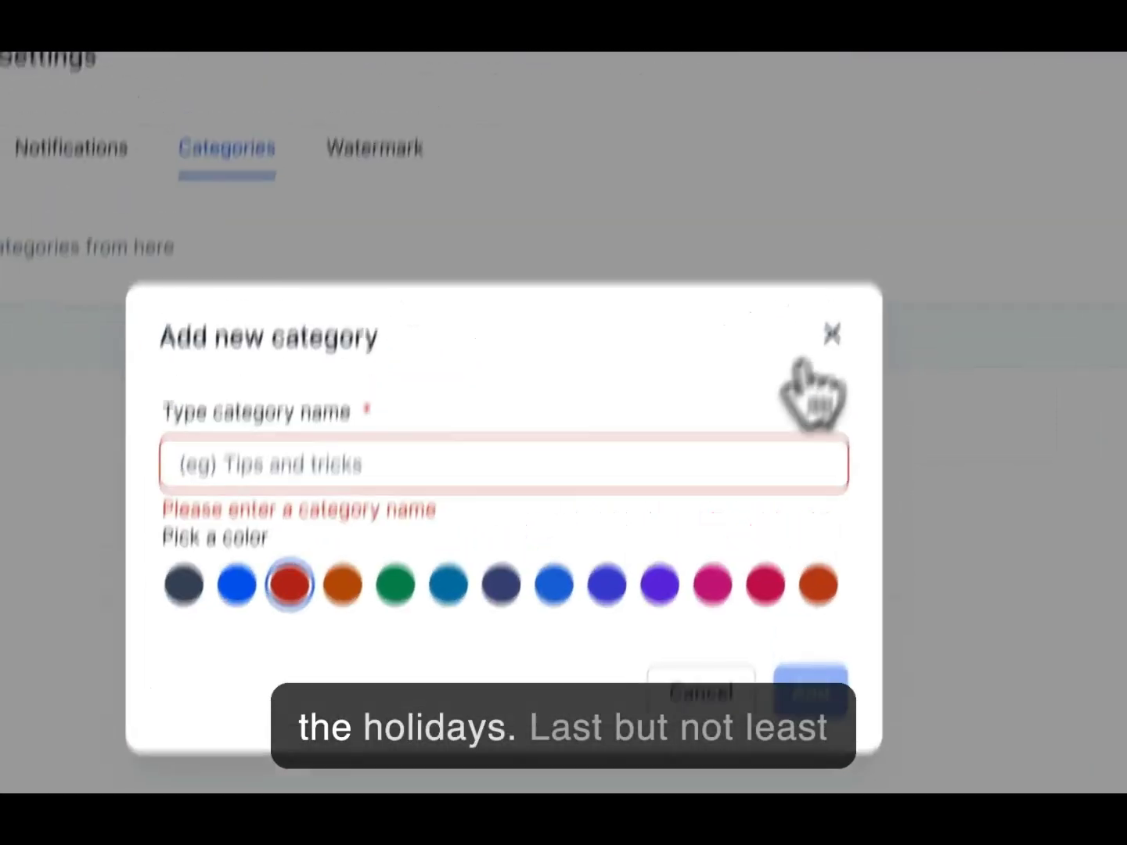
left_click(727, 329)
Review the watermark creation form in the Social Planner settings and close it
left_click(356, 376)
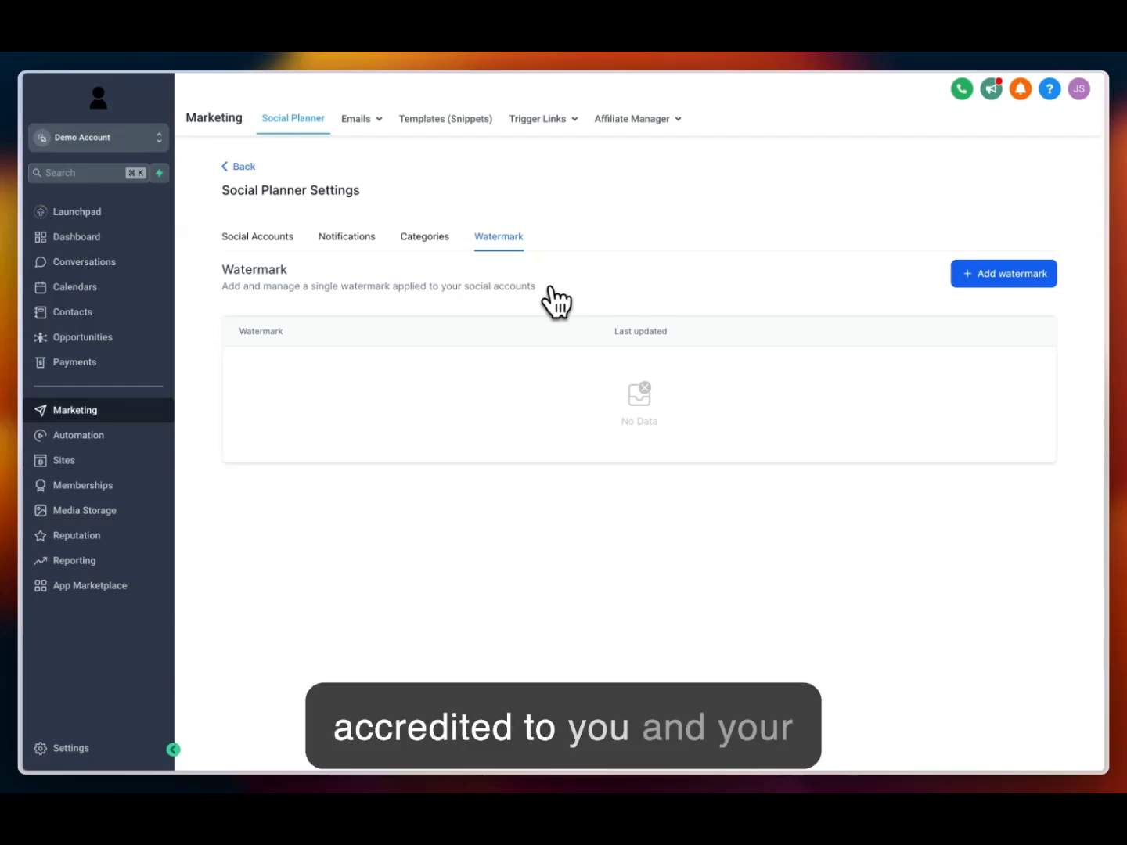
left_click(976, 286)
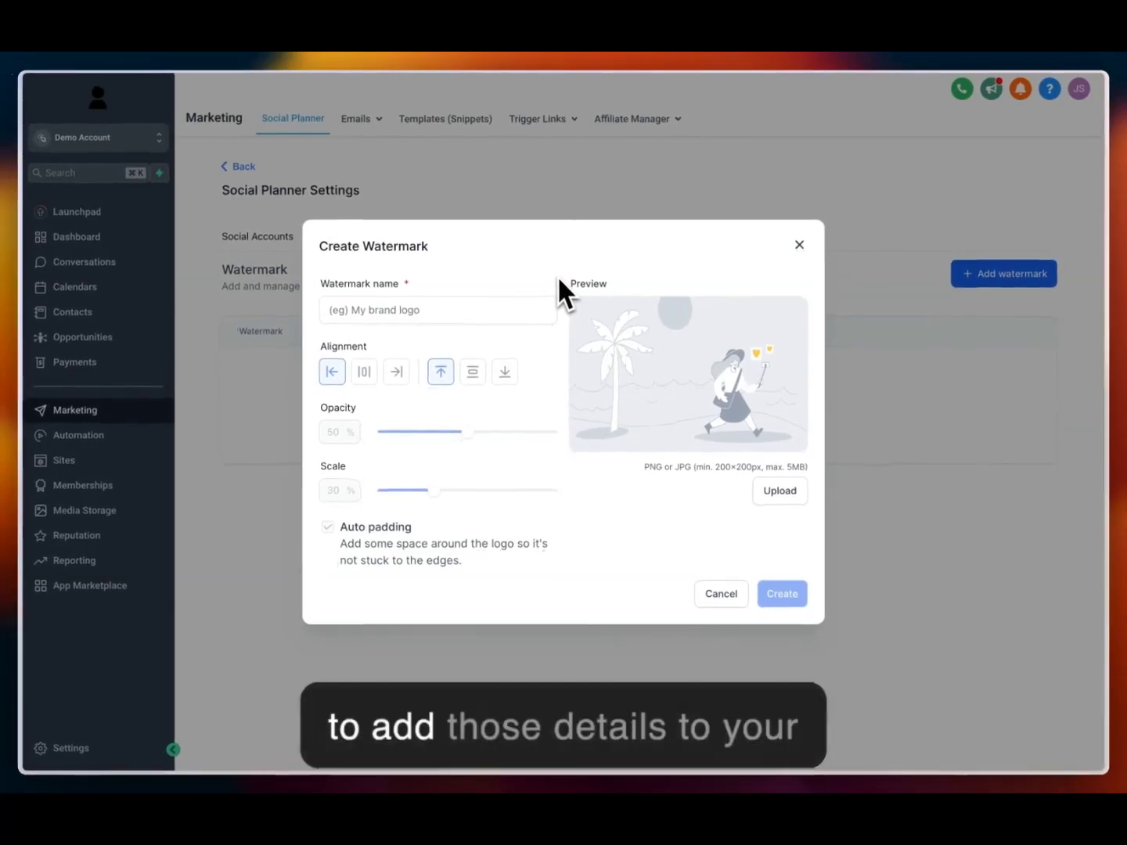
left_click(800, 245)
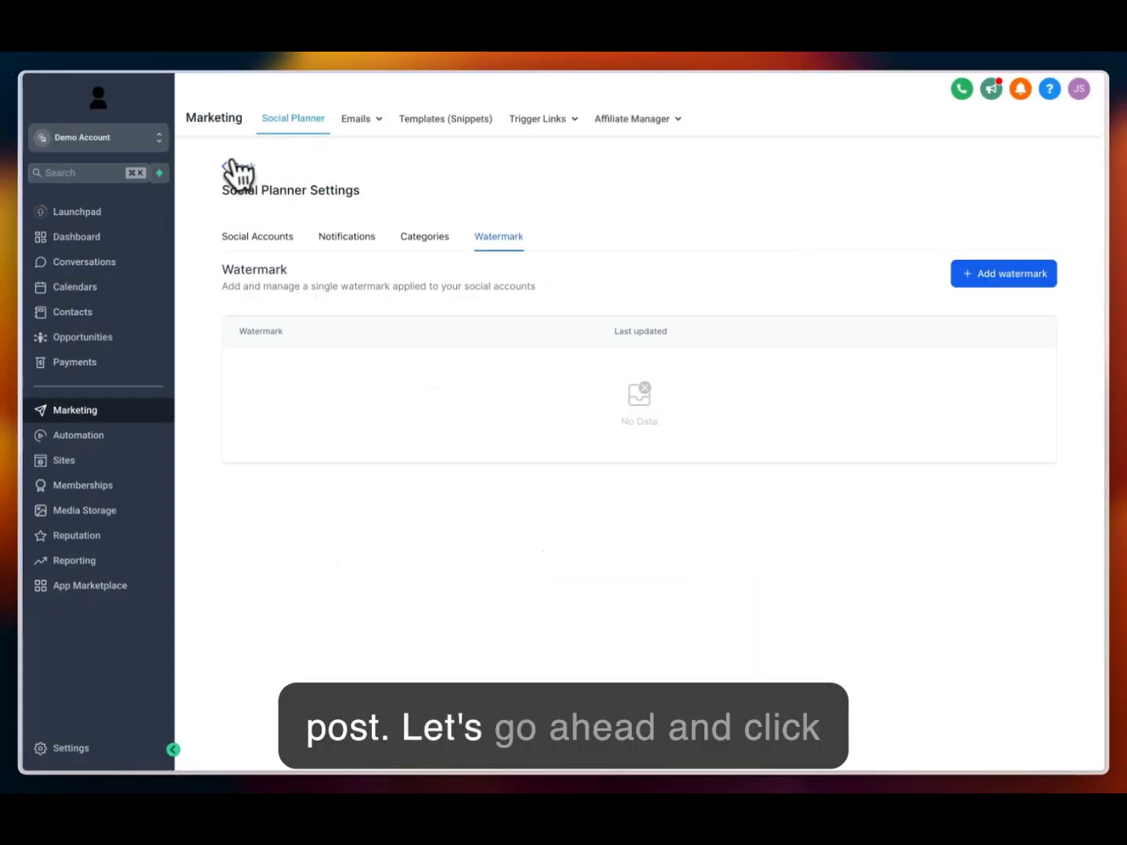
Return to the Social Planner overview and review the new post choices and the All, Scheduled and Recent Posts lists
left_click(233, 166)
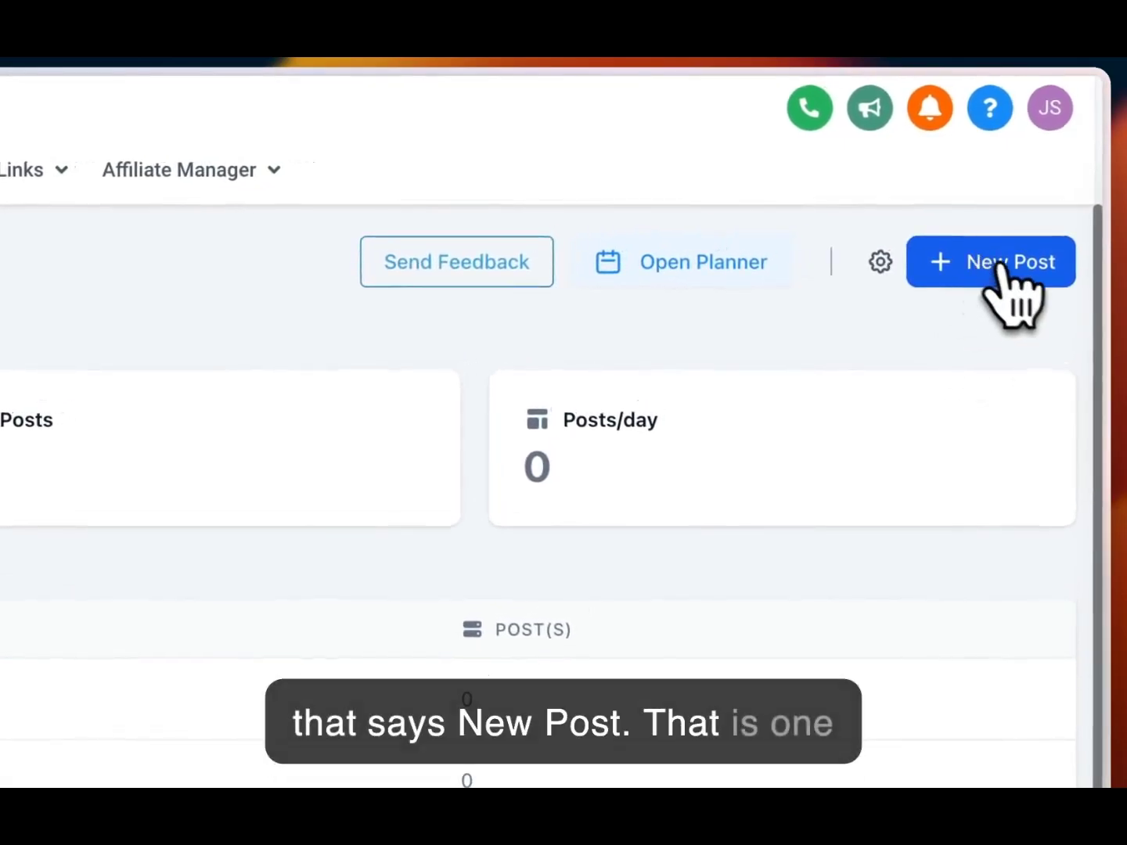
left_click(974, 263)
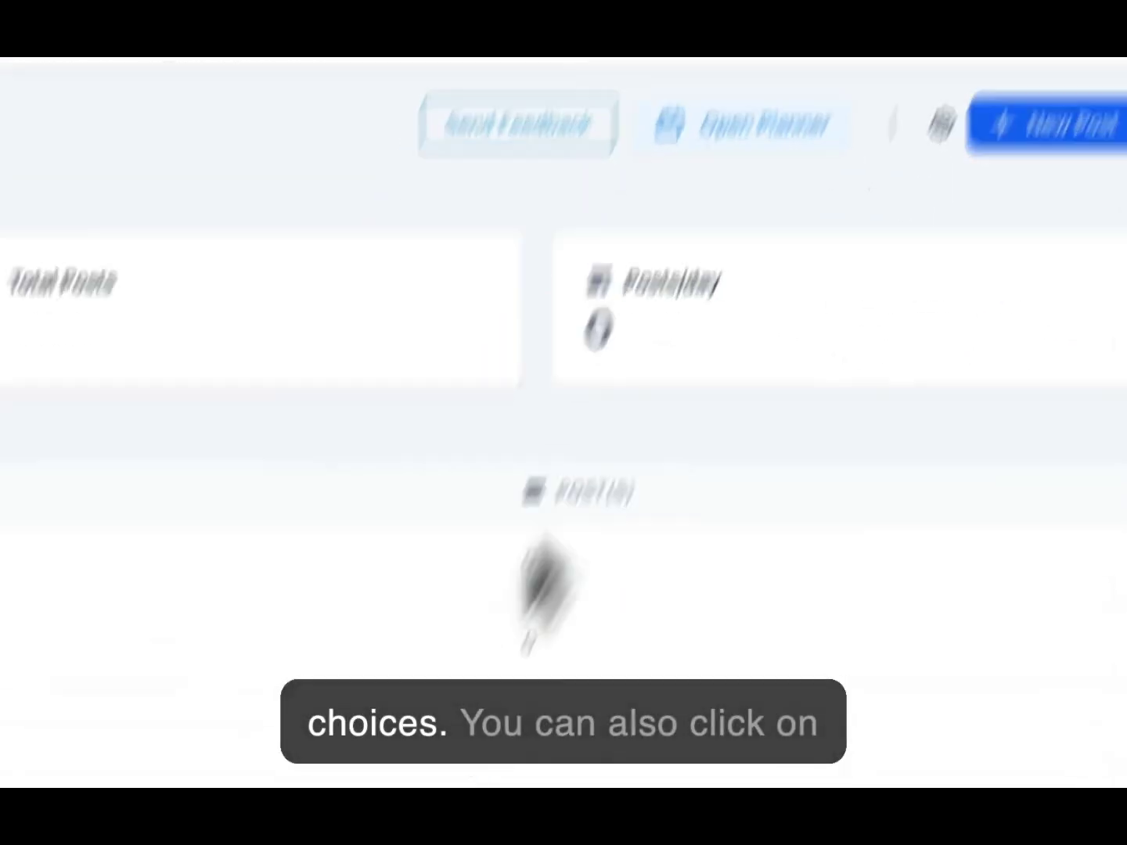
scroll(536, 591, "down", 10)
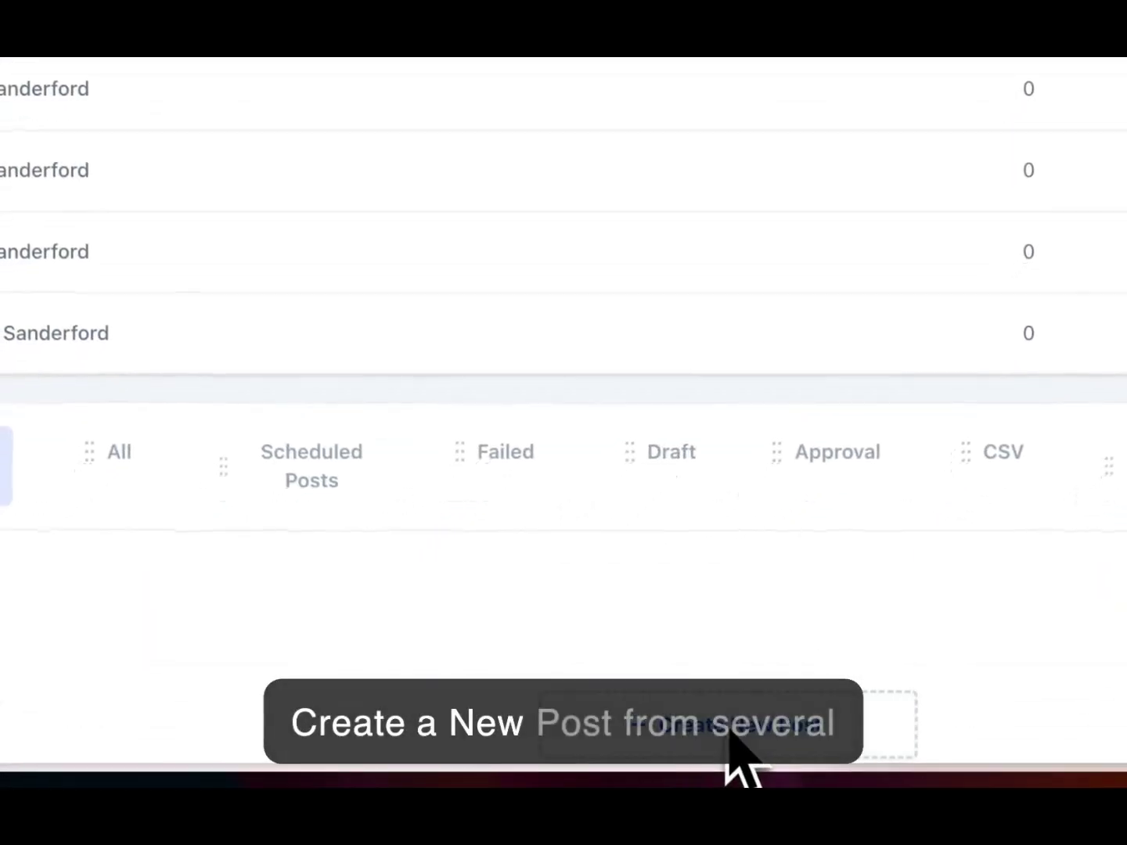
left_click(109, 461)
left_click(632, 560)
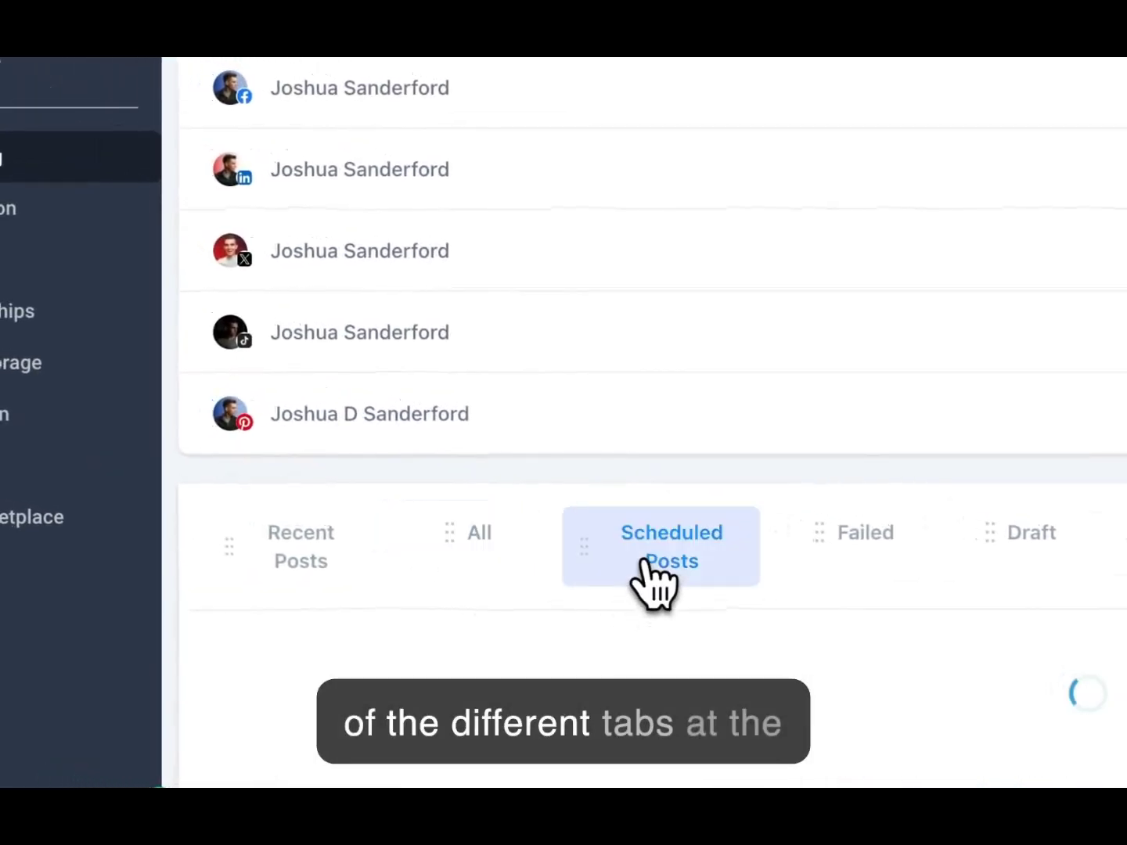
left_click(302, 548)
scroll(302, 548, "up", 10)
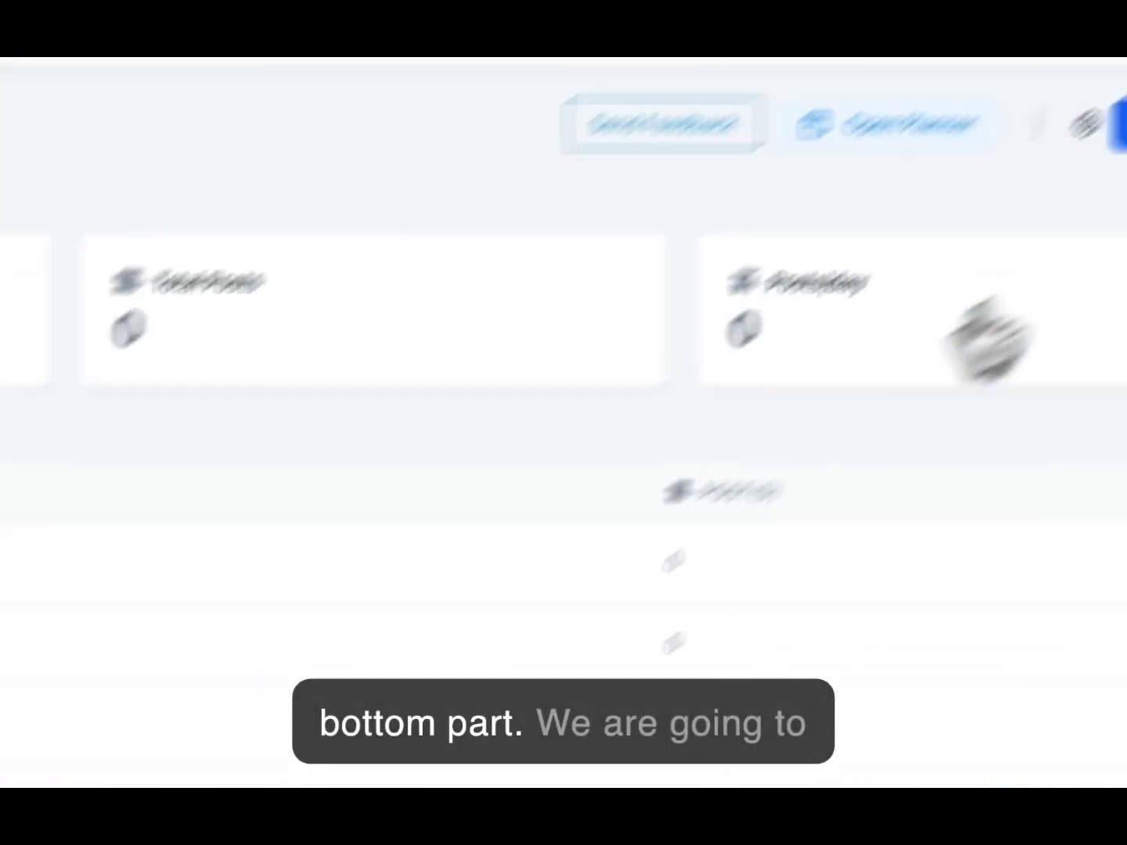
Create a new social post and choose all connected social accounts to post to
left_click(1010, 268)
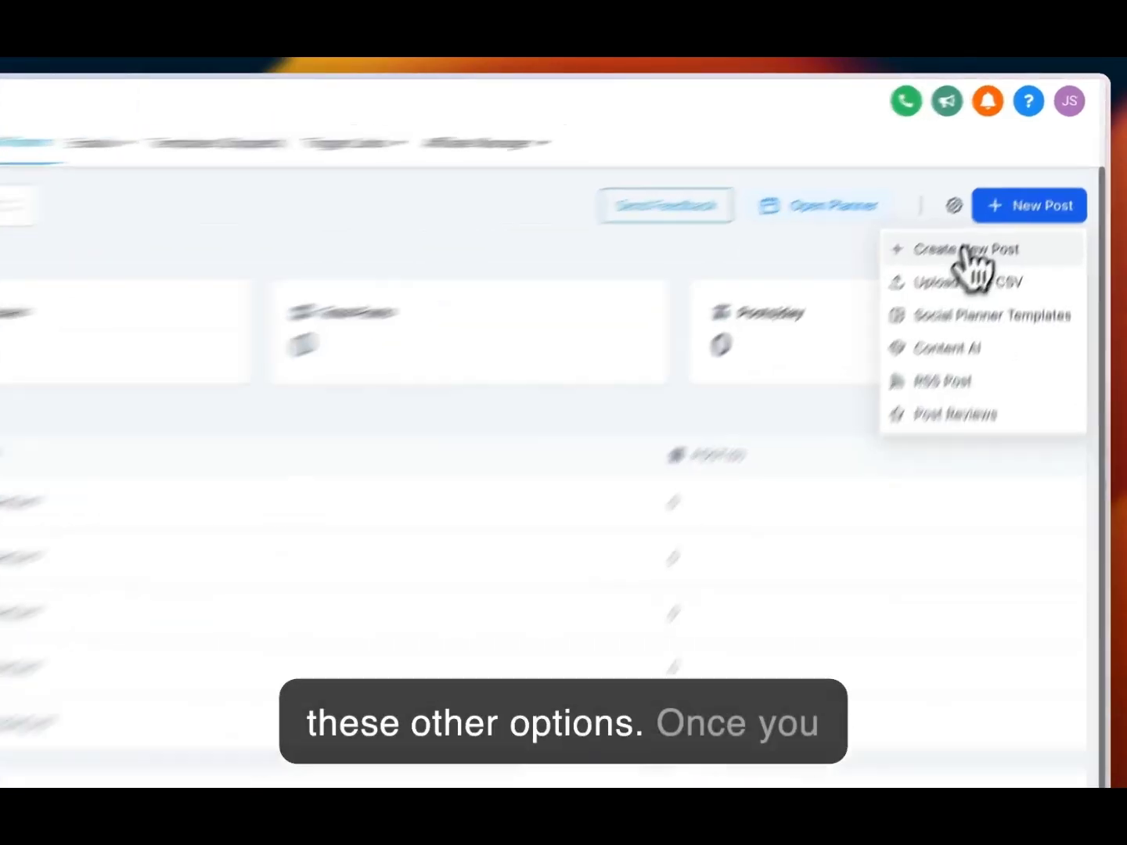
left_click(1011, 205)
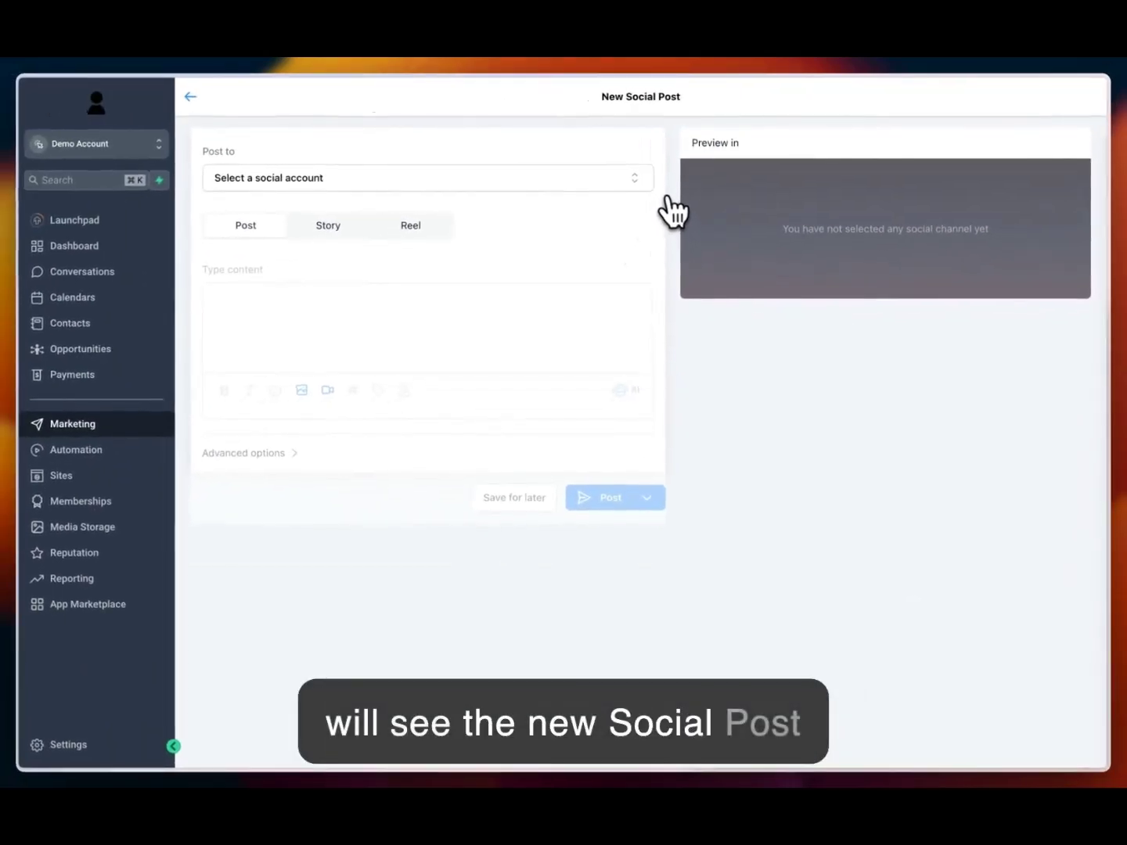
left_click(505, 173)
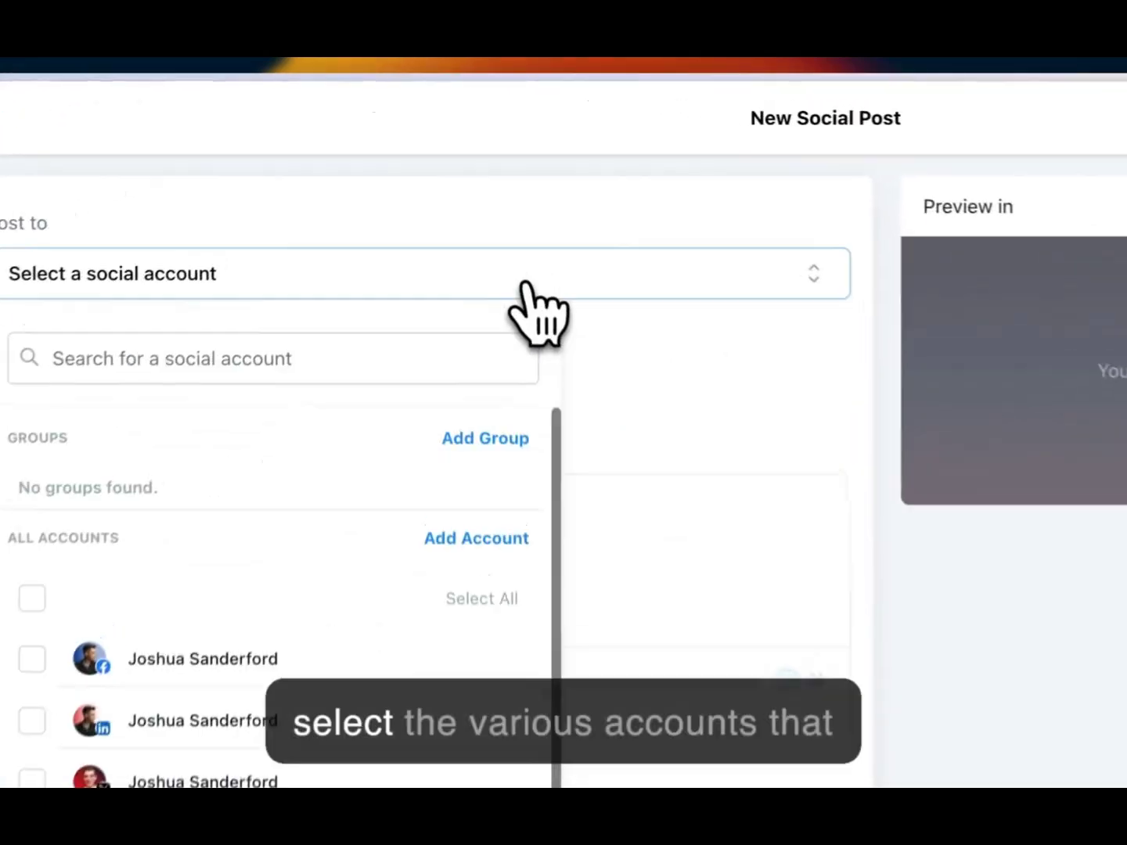
left_click(628, 279)
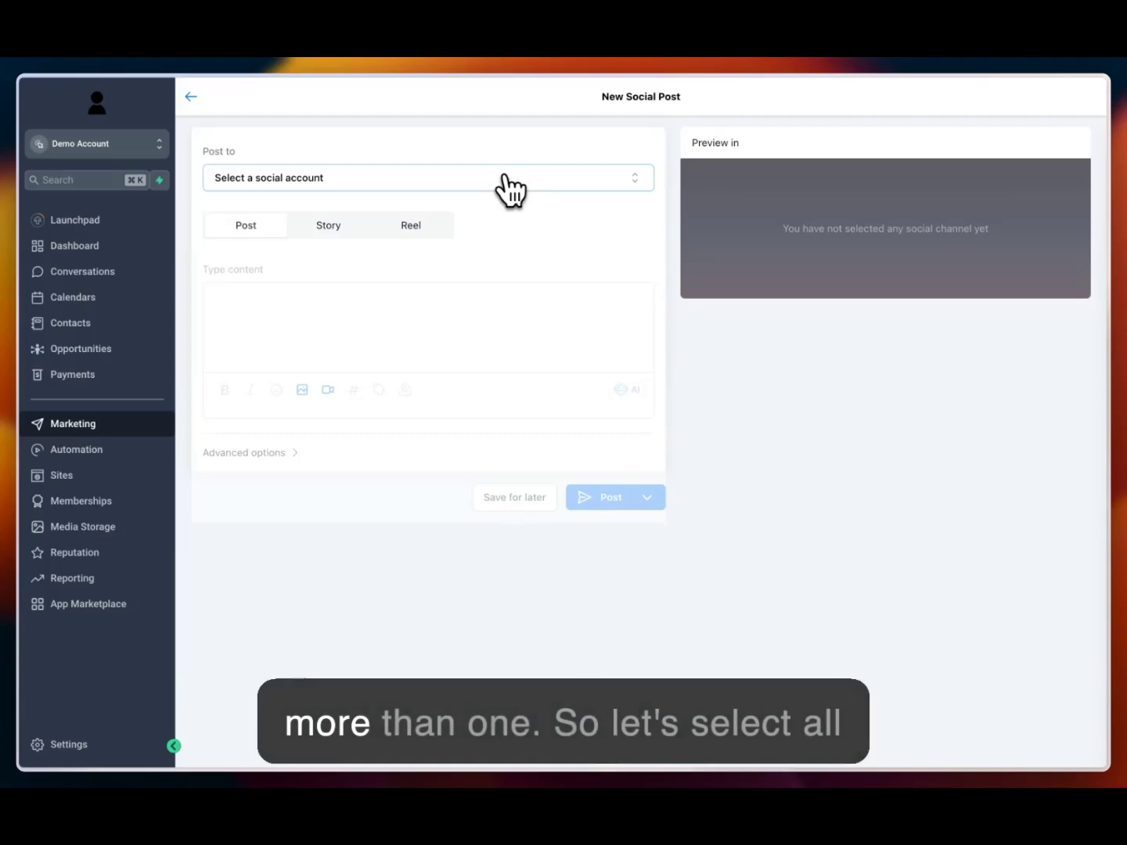
left_click(508, 177)
left_click(229, 382)
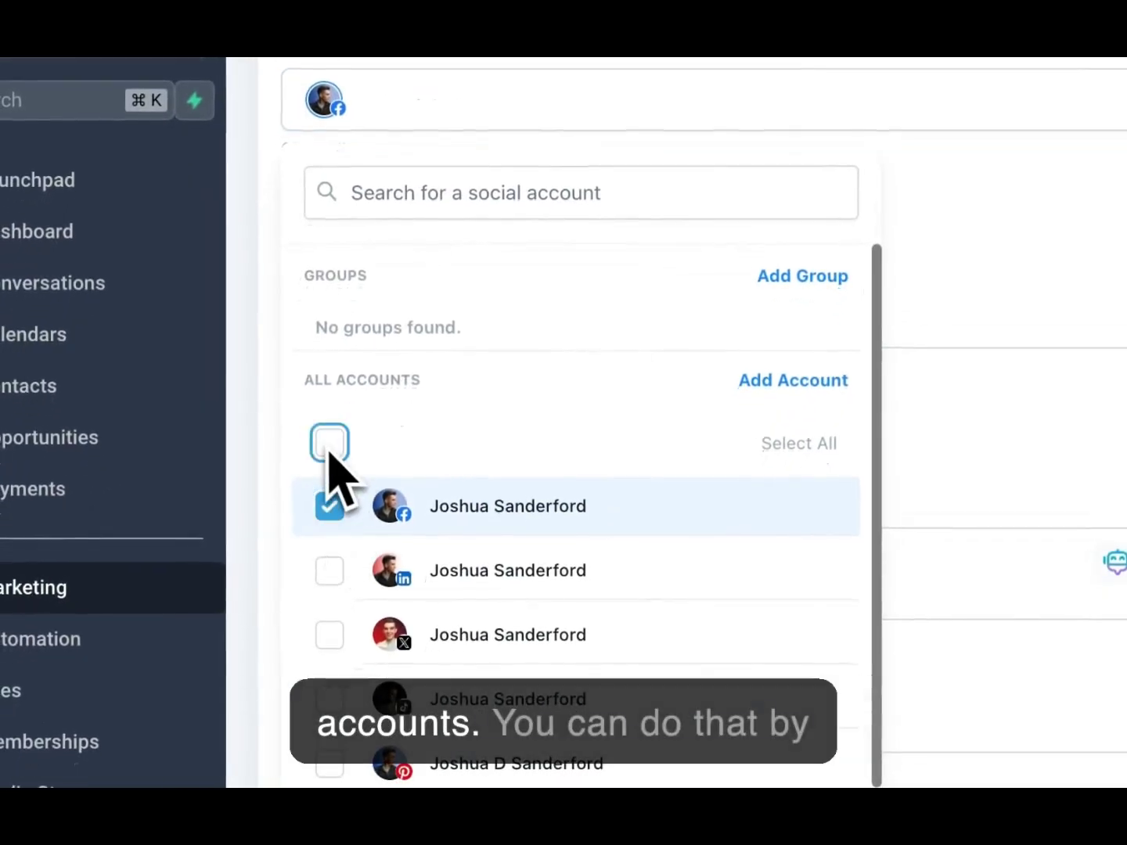
left_click(329, 450)
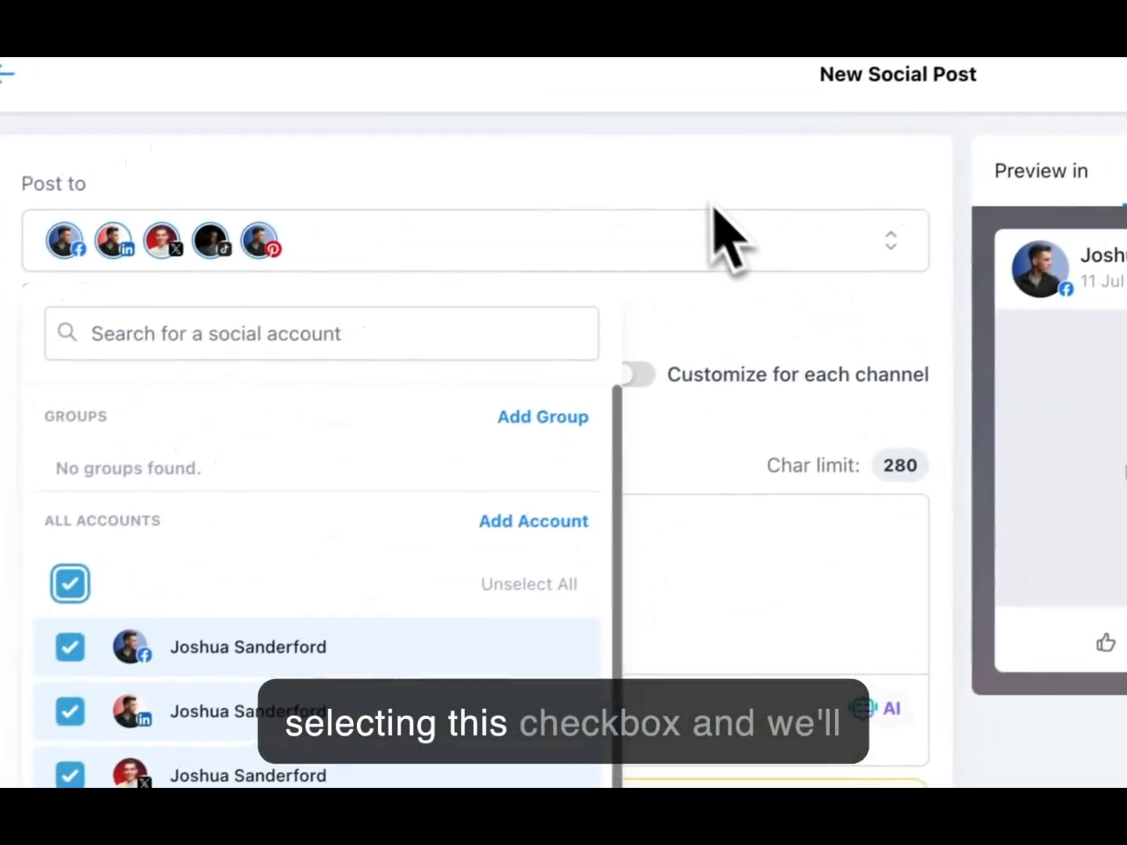
left_click(970, 89)
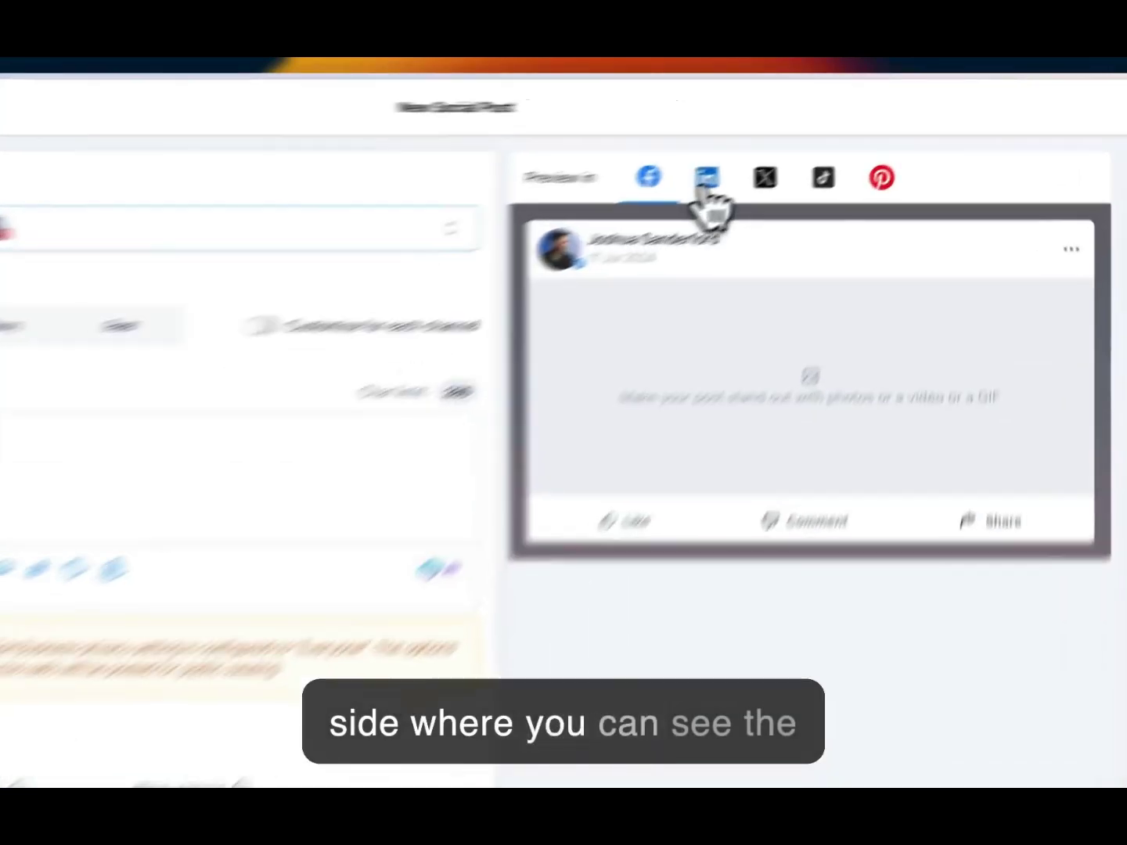
Preview the new post in LinkedIn, X, TikTok and Pinterest, and return to the Facebook preview
left_click(806, 152)
left_click(671, 209)
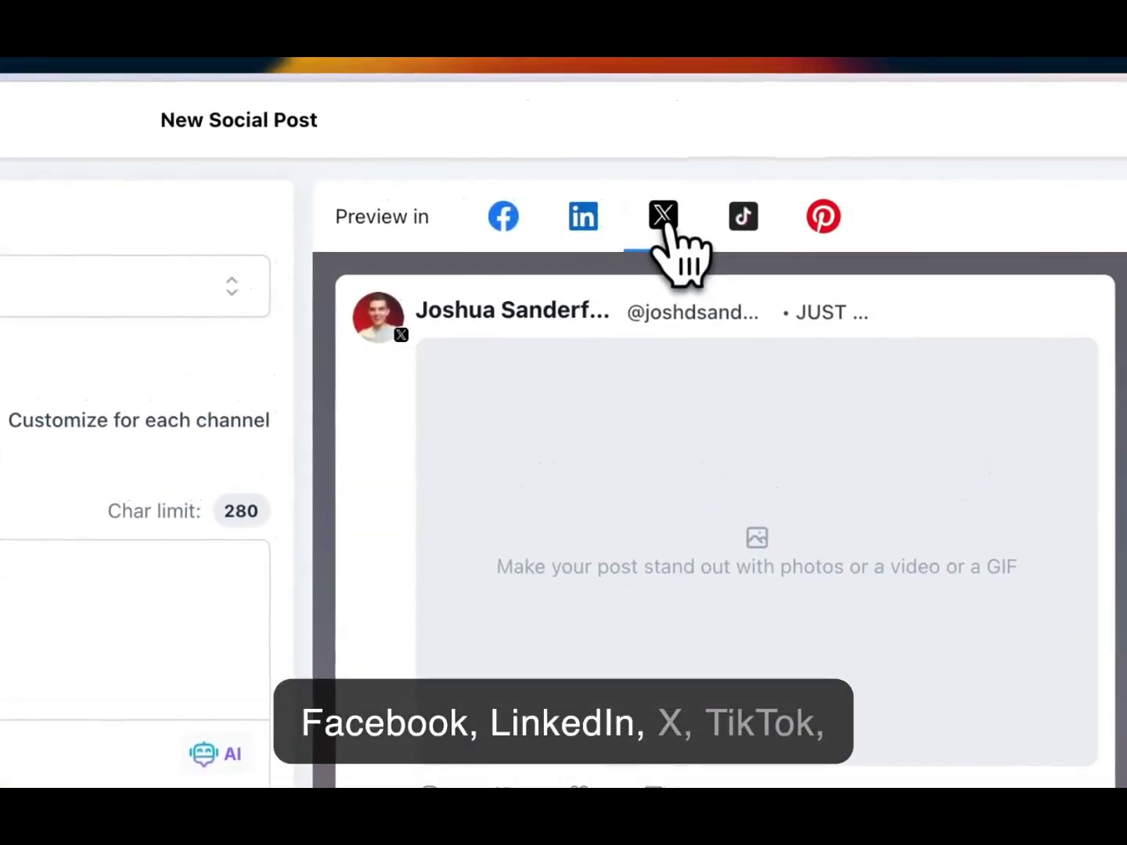
left_click(742, 219)
left_click(818, 235)
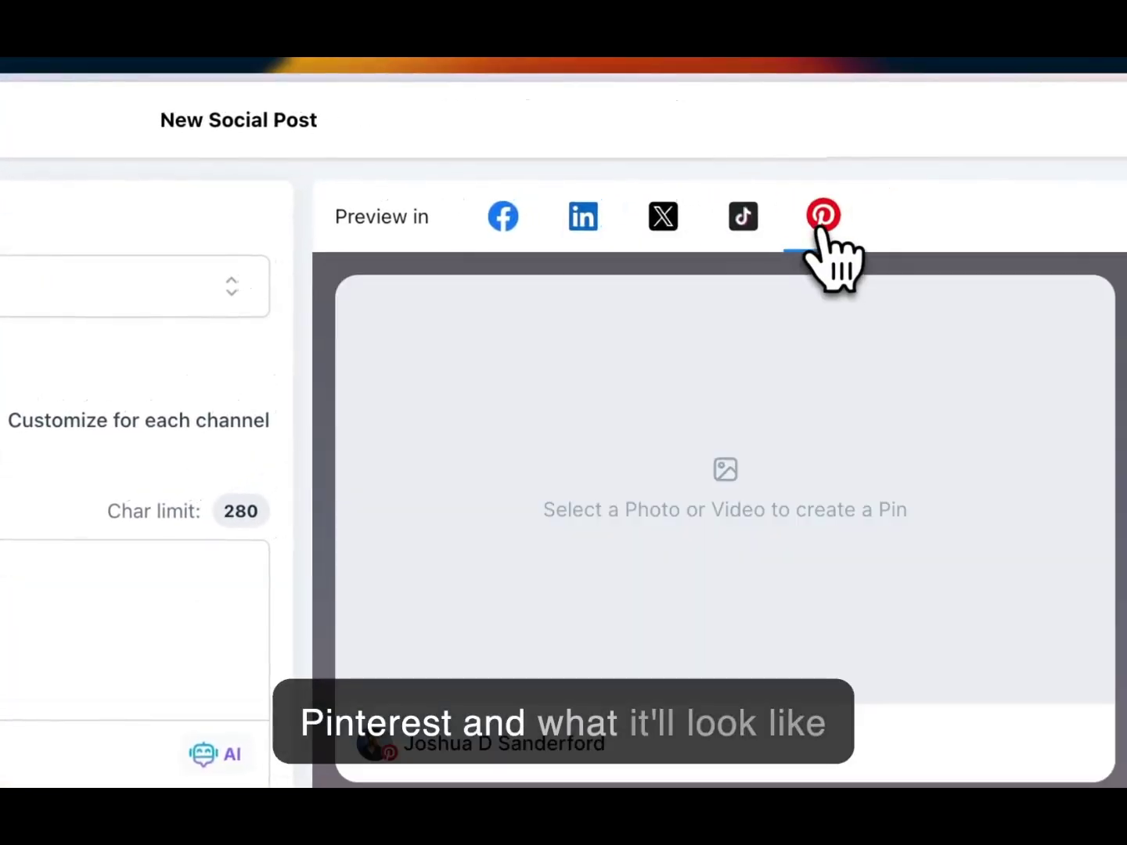
left_click(502, 227)
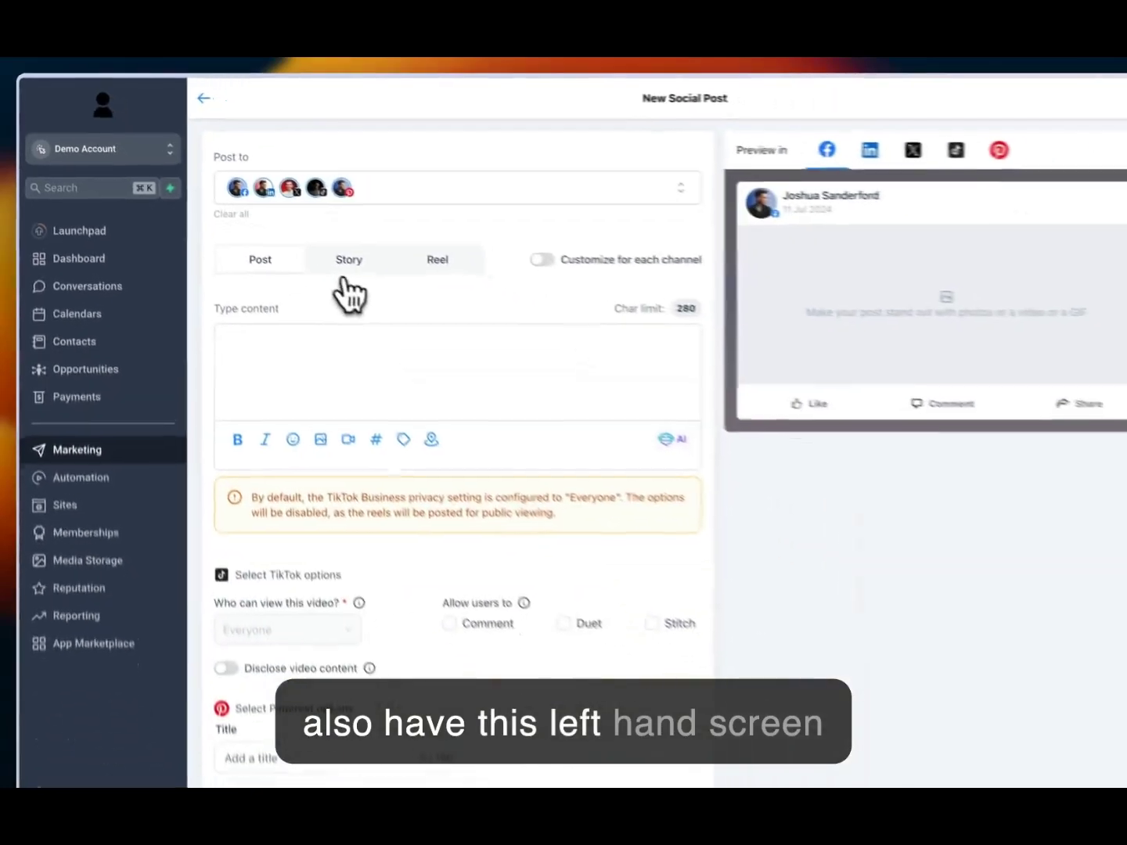
Review the new post form, from the content box through the TikTok, Pinterest and follow-up comment options
scroll(214, 314, "down", 5)
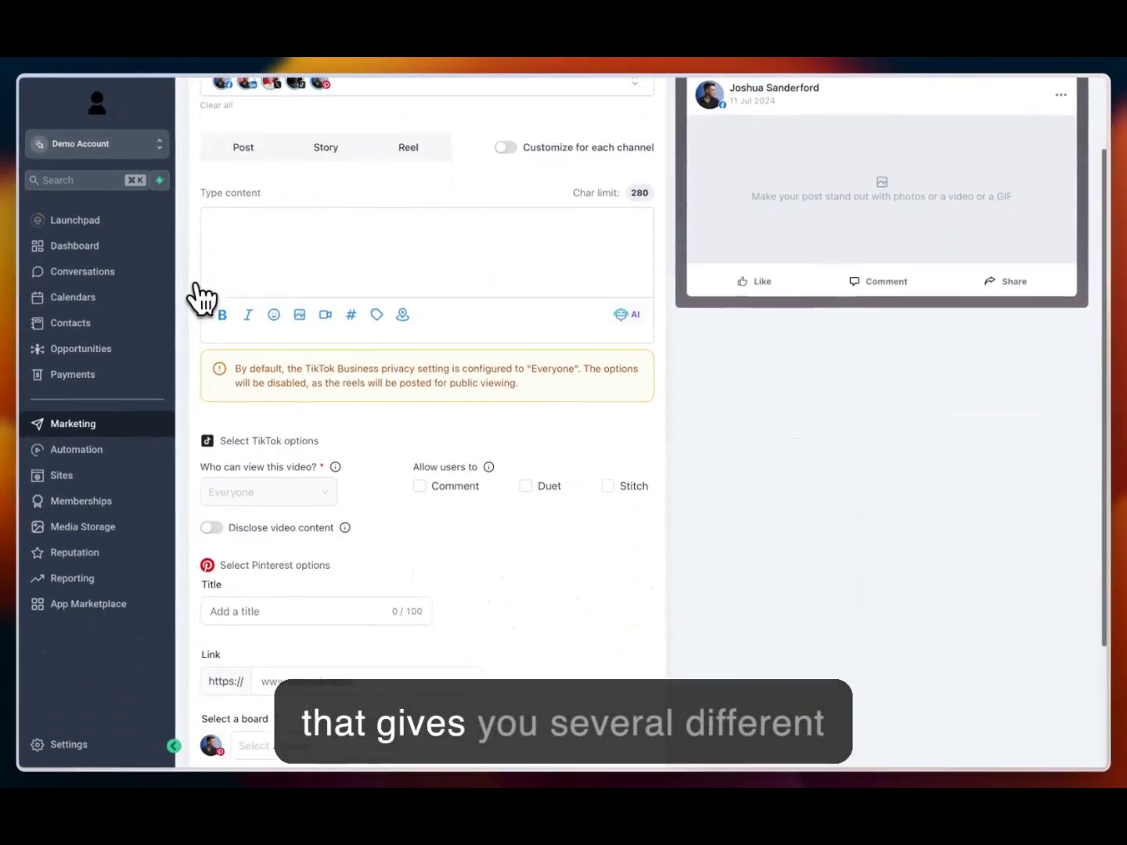
scroll(201, 298, "down", 2)
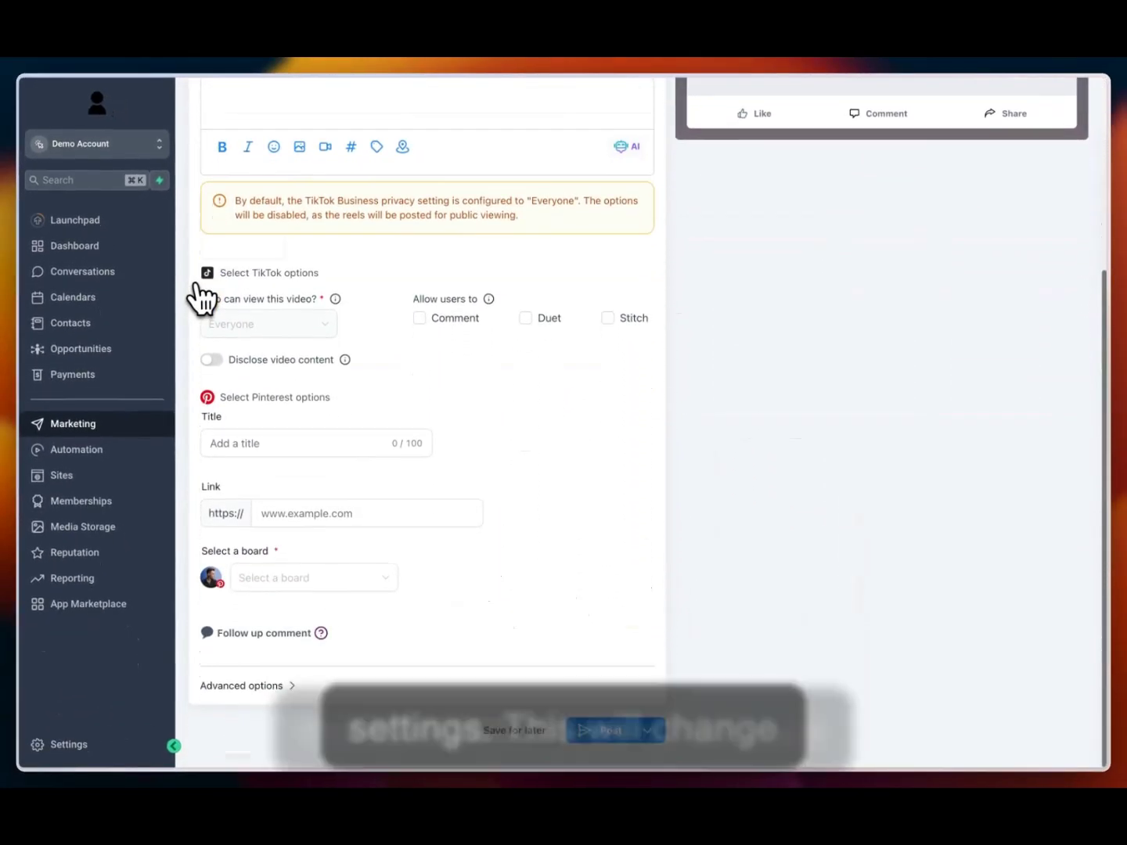
scroll(201, 298, "up", 4)
scroll(202, 298, "up", 2)
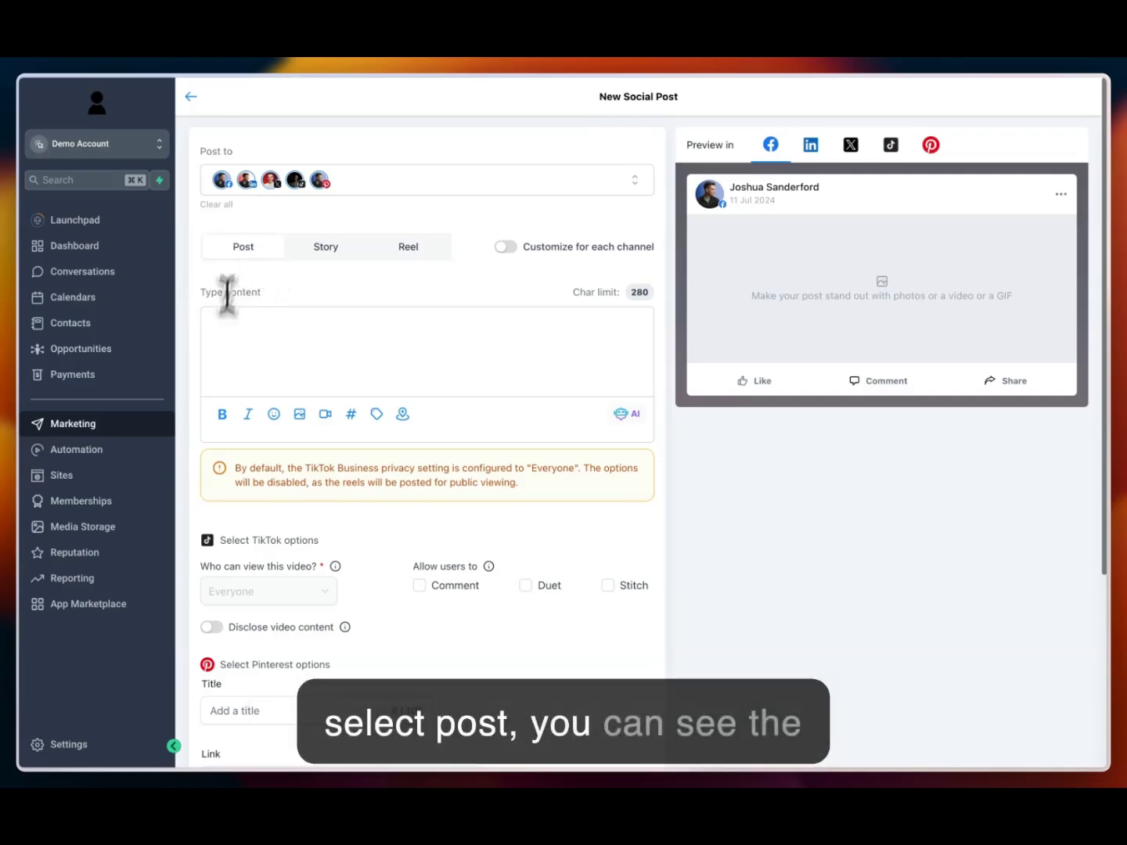
left_click(251, 342)
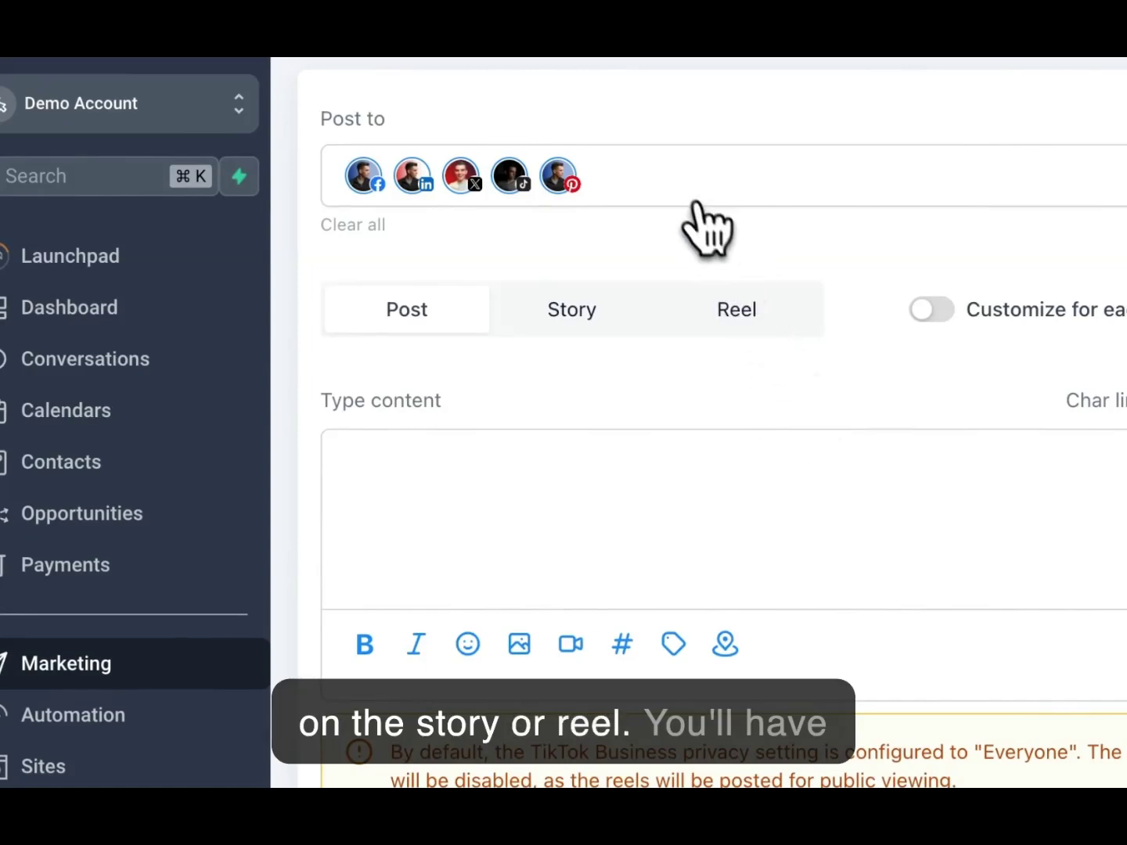
Deselect all accounts for the post and choose only the Facebook account
left_click(694, 202)
left_click(375, 519)
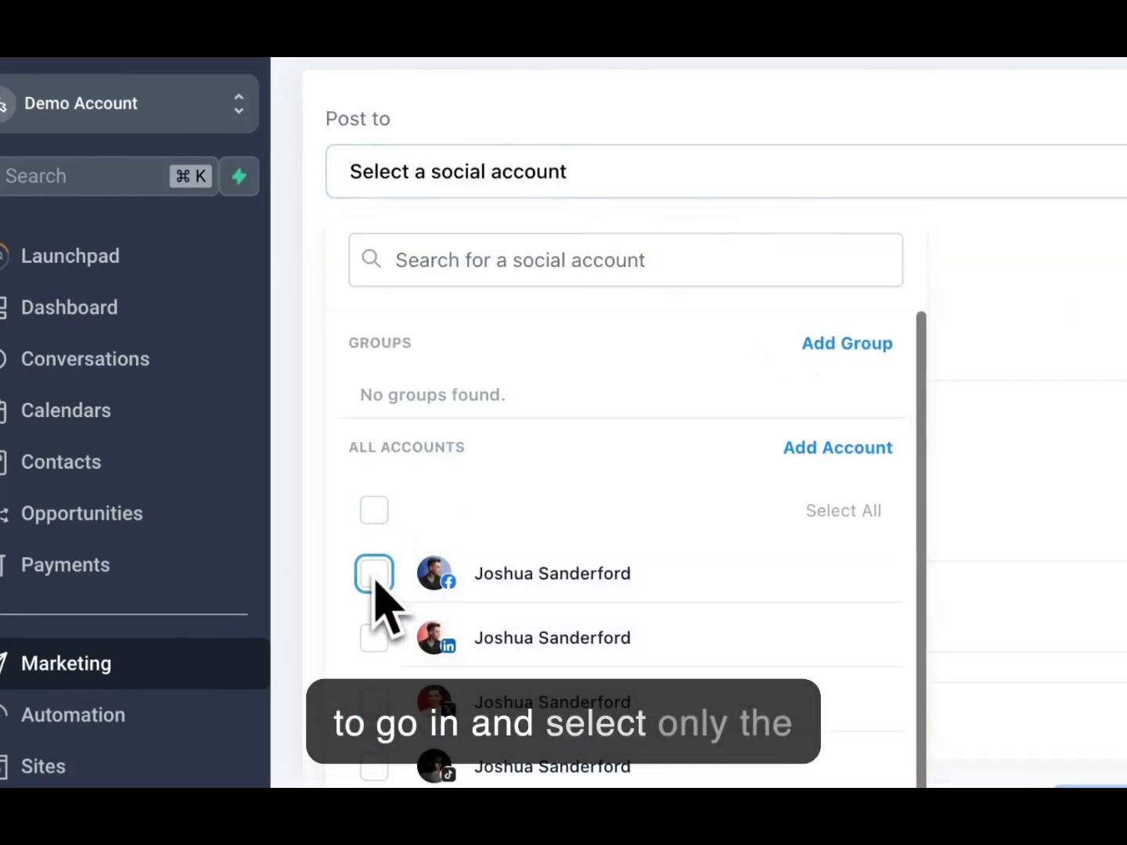
left_click(374, 575)
left_click(998, 314)
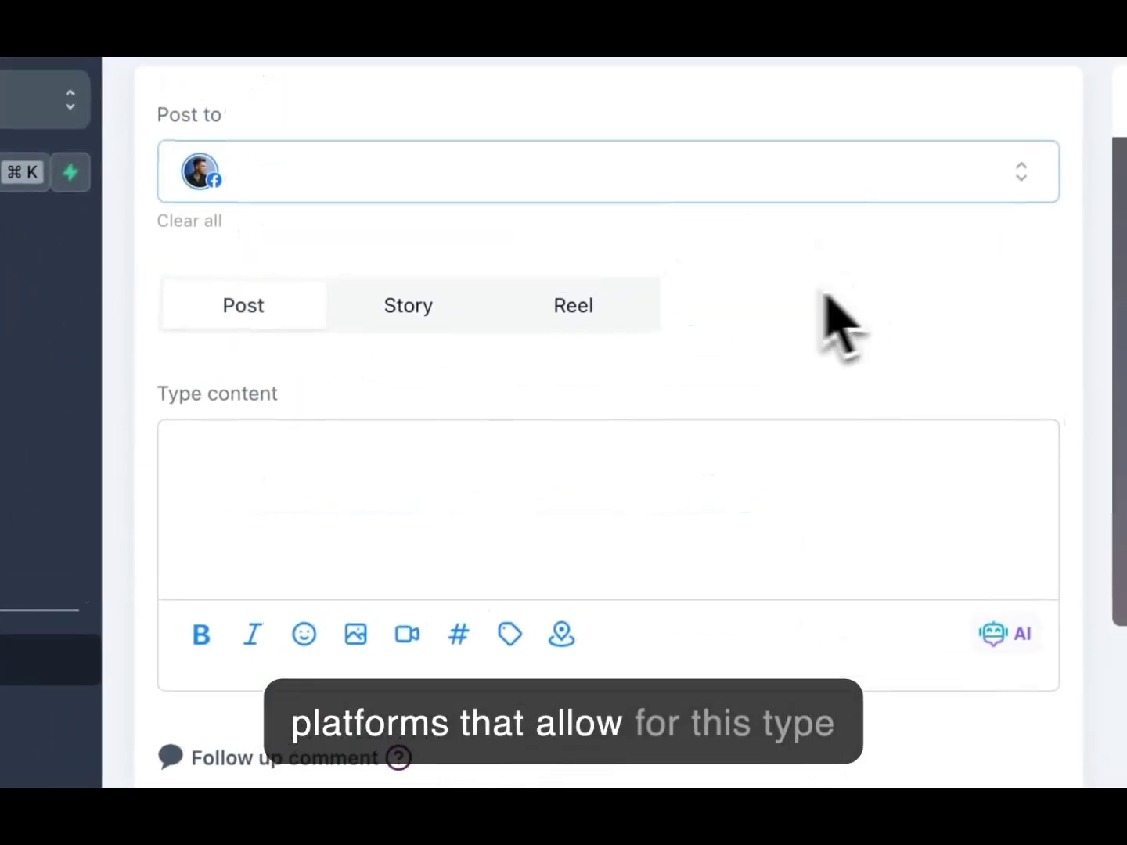
Deselect the Facebook account and choose all connected accounts for the post again
left_click(352, 188)
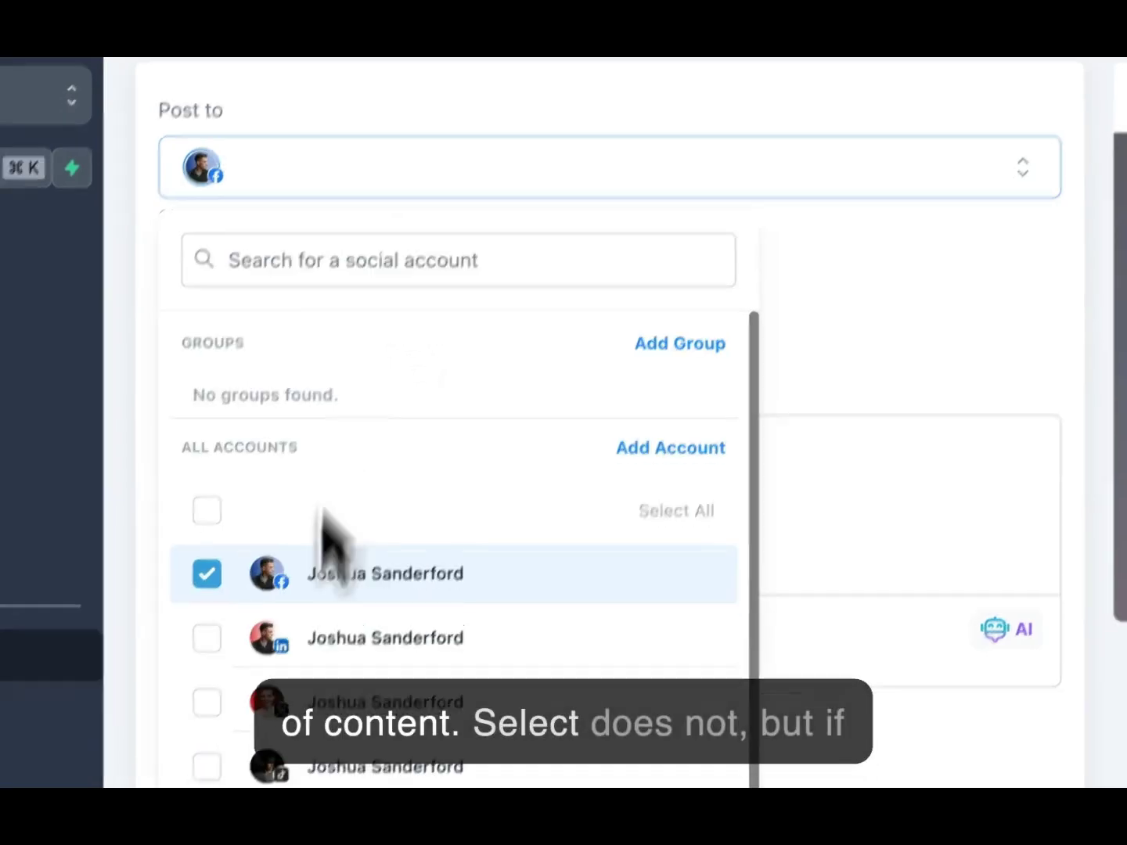
left_click(207, 573)
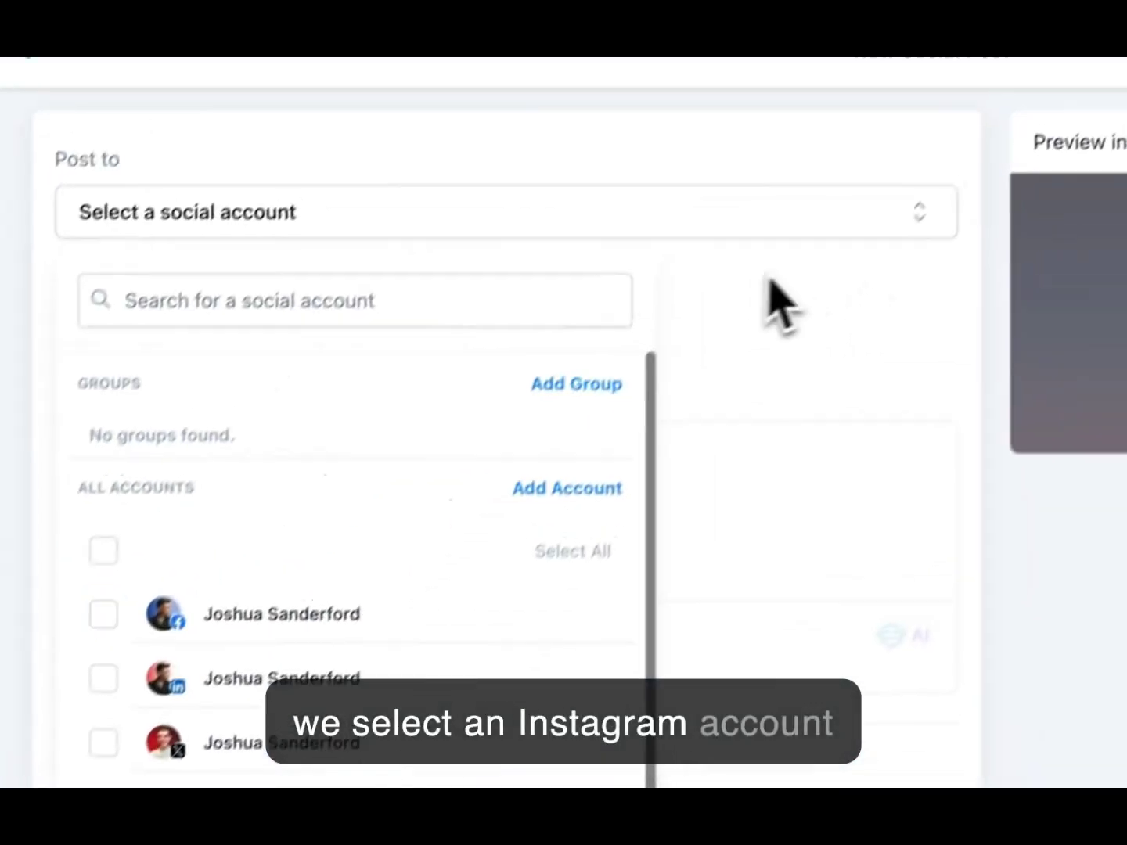
left_click(962, 86)
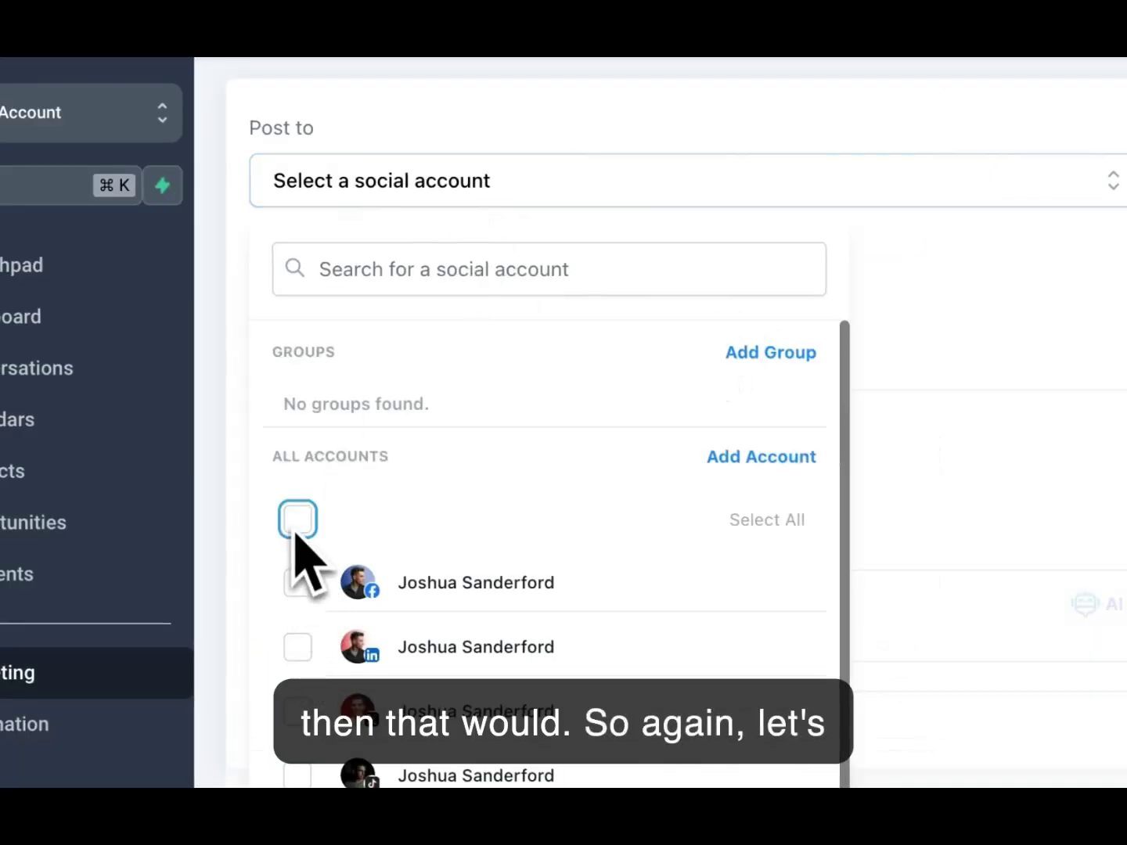
left_click(297, 519)
left_click(651, 252)
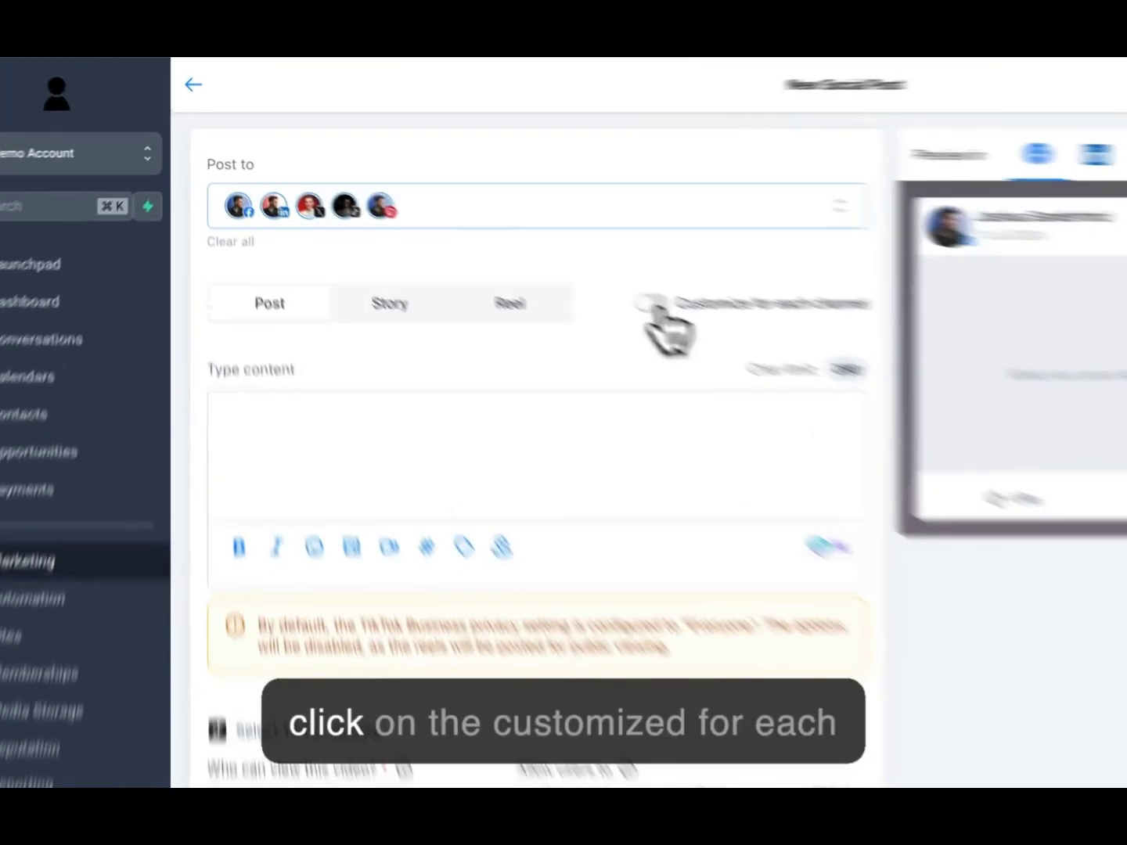
Try customizing the post for each channel, viewing the LinkedIn, X and TikTok versions, and disable the customization again
left_click(500, 247)
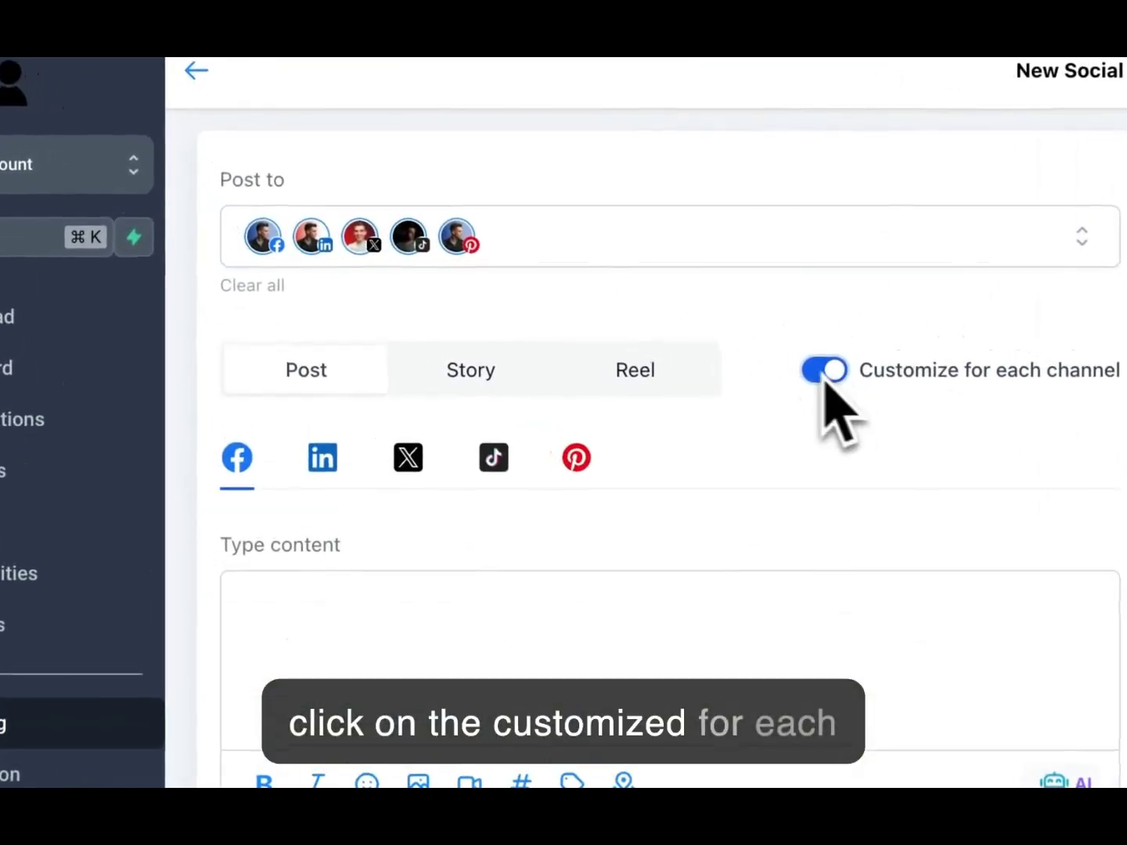
left_click(323, 461)
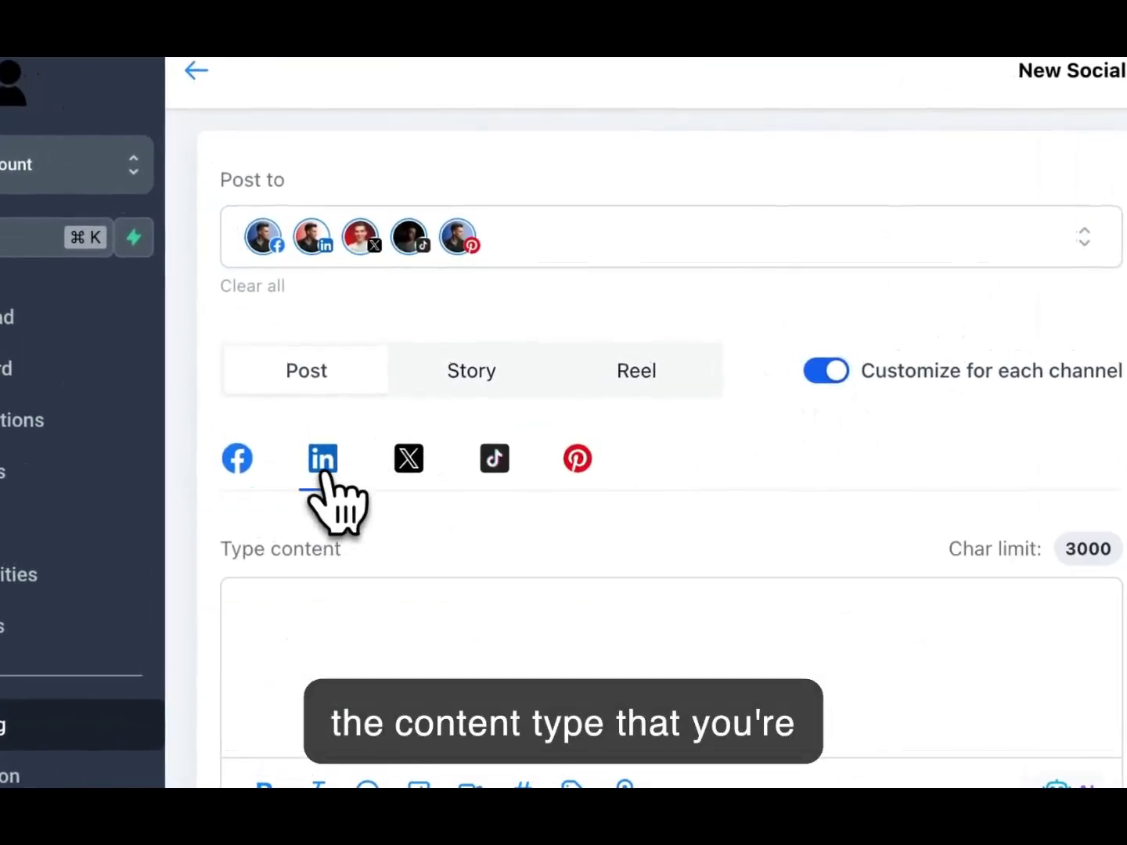
left_click(407, 461)
left_click(475, 463)
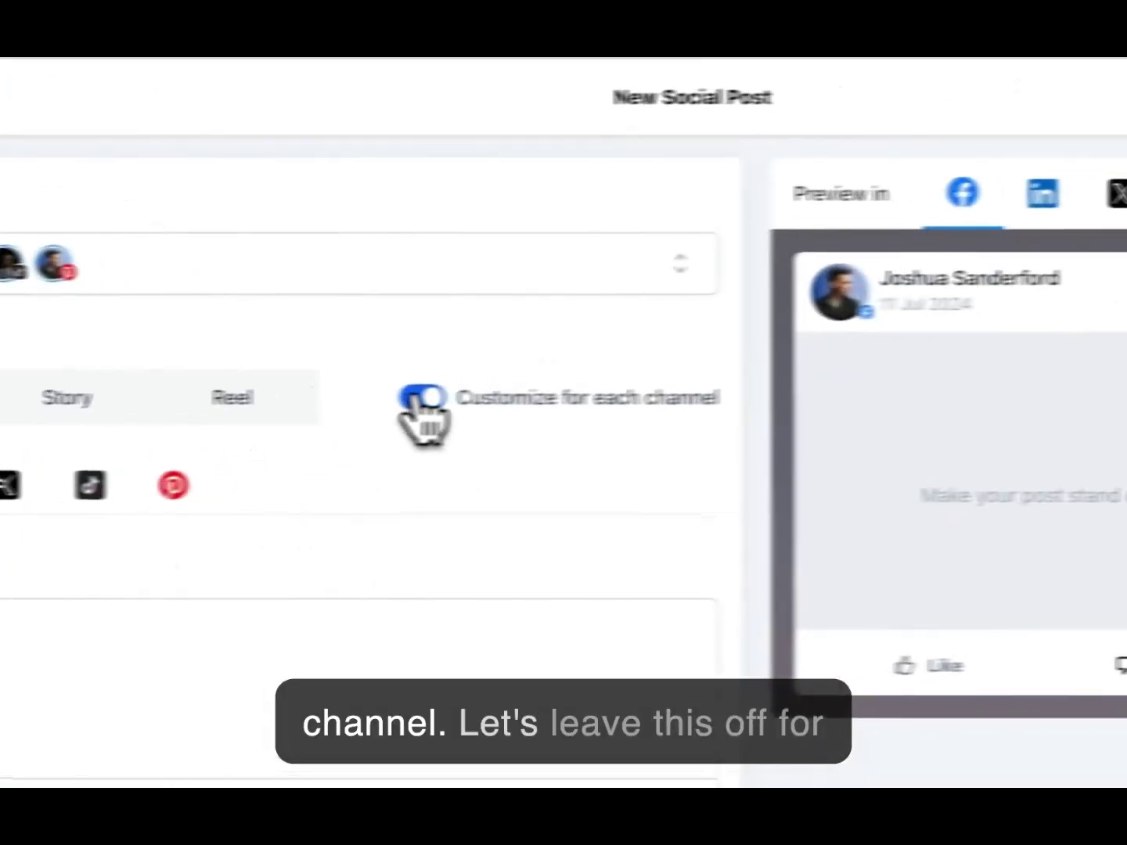
left_click(823, 372)
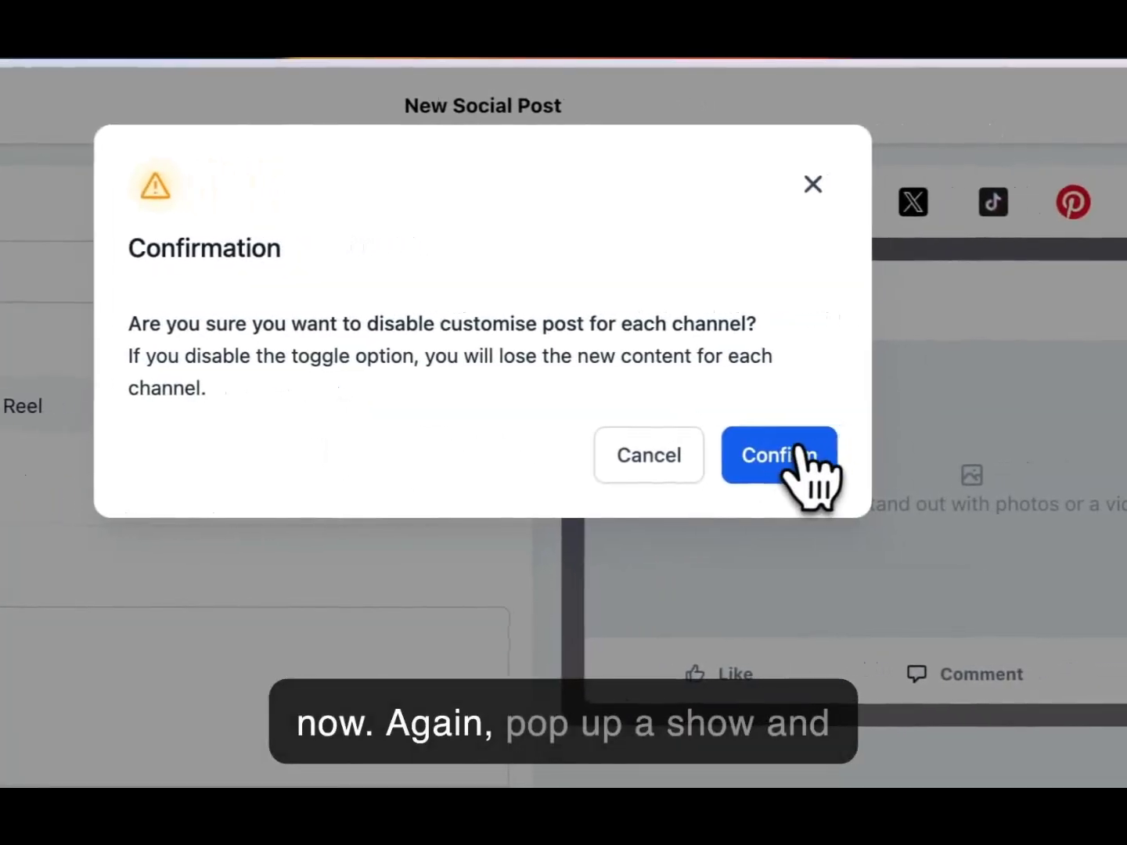
left_click(772, 460)
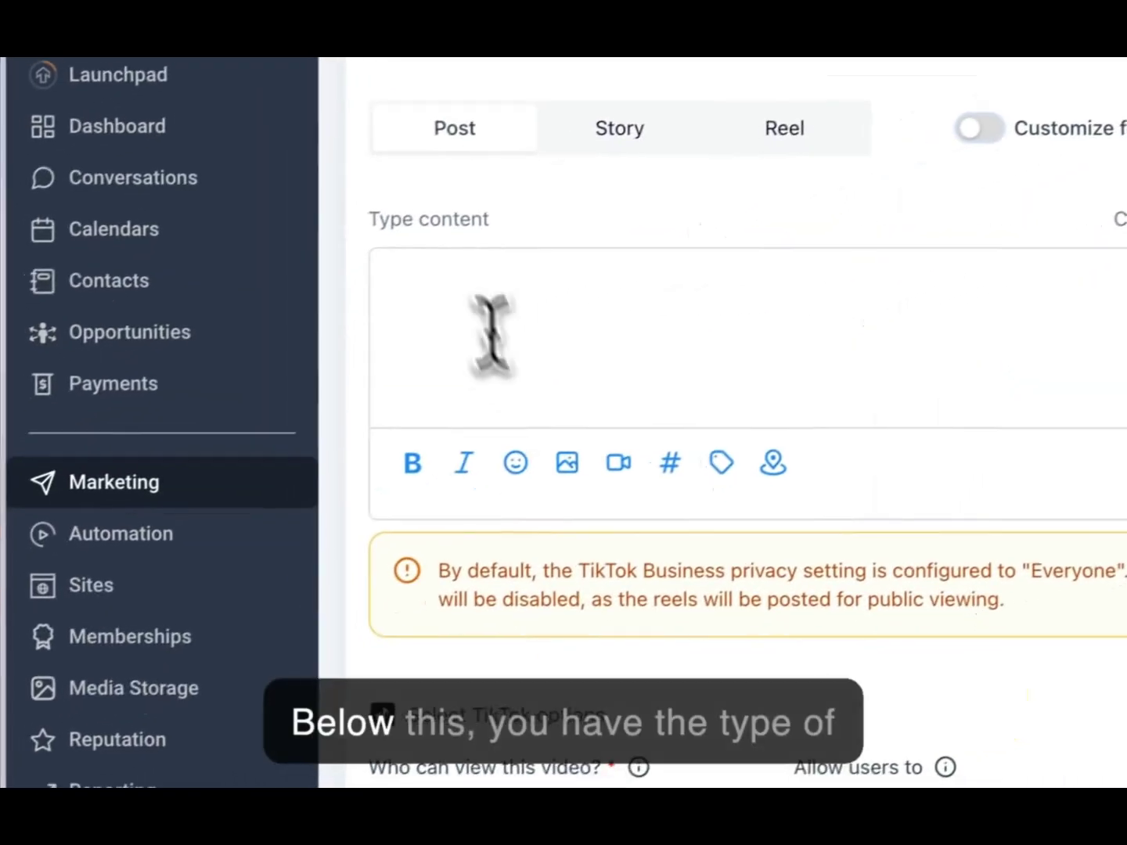
Review the post's content box and formatting tools, and the TikTok viewing, user interaction and video disclosure options
left_click(439, 301)
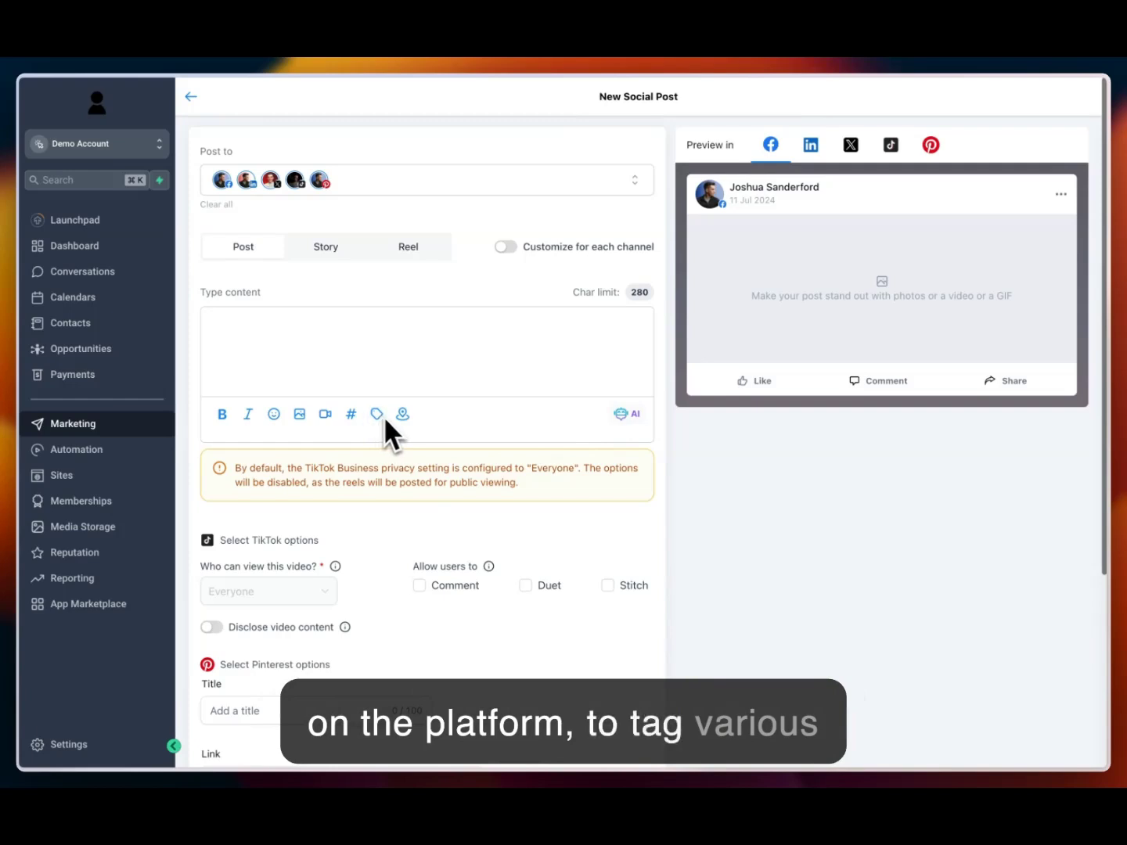
scroll(377, 509, "down", 3)
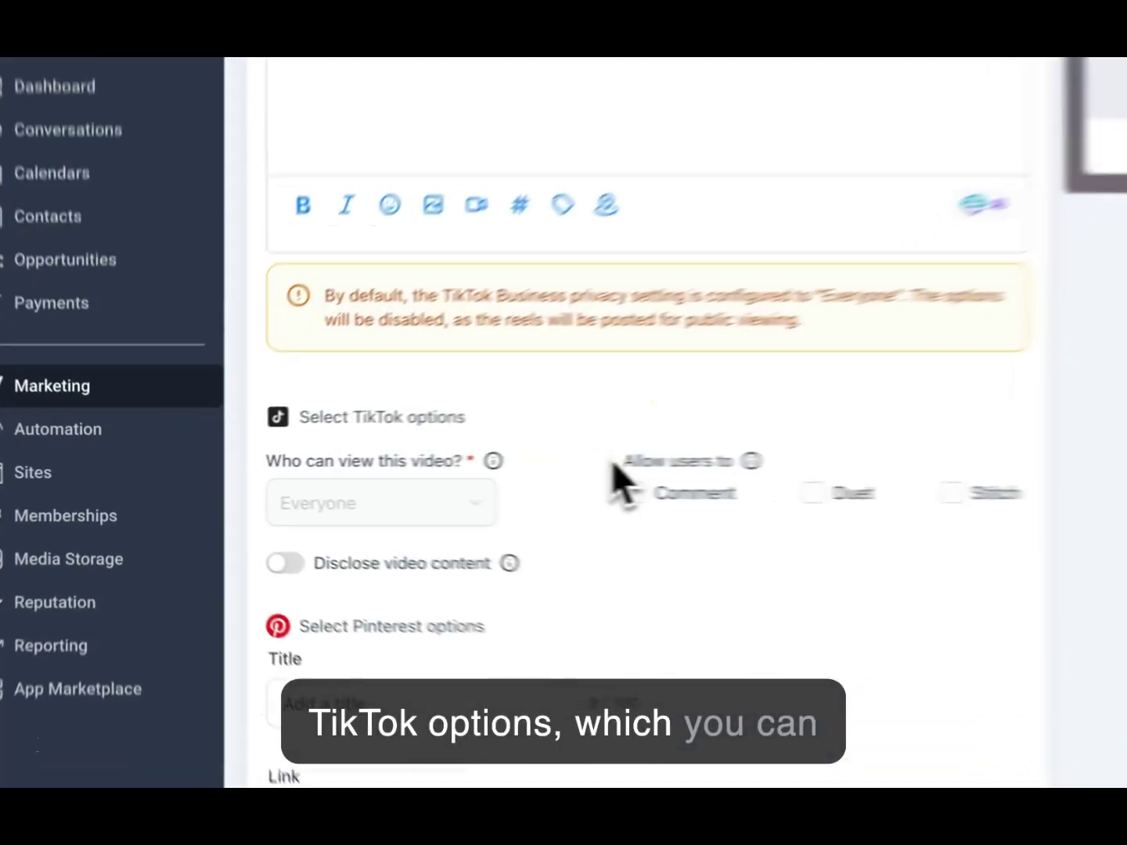
left_click_drag(413, 468, 461, 468)
left_click_drag(810, 458, 829, 461)
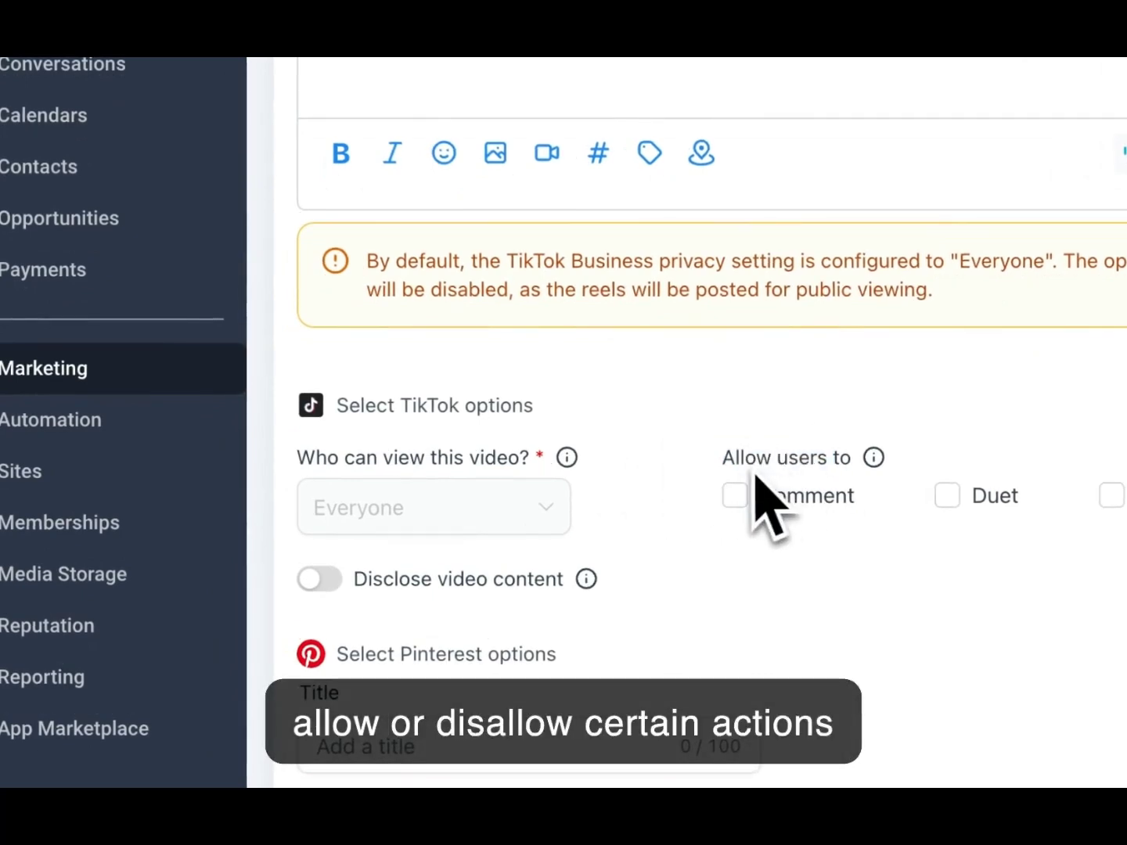
left_click_drag(343, 407, 599, 423)
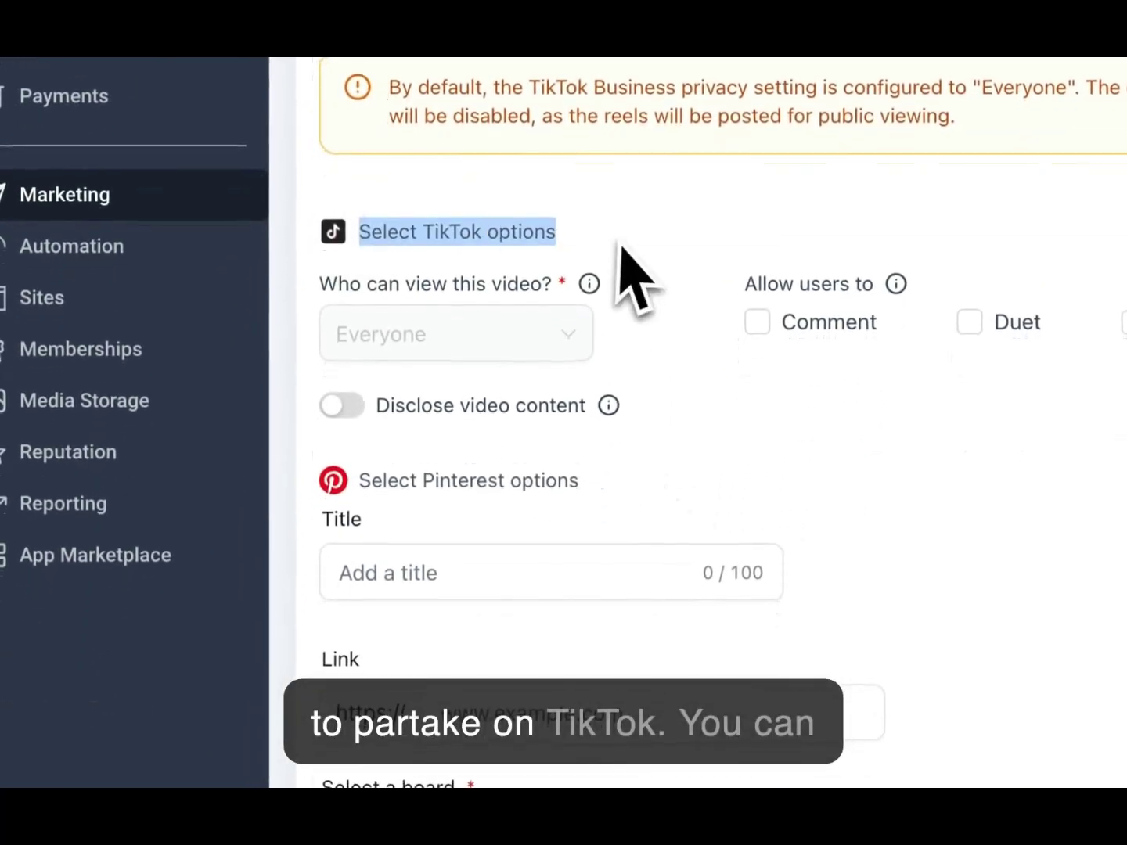
scroll(622, 249, "down", 2)
mouse_move(609, 265)
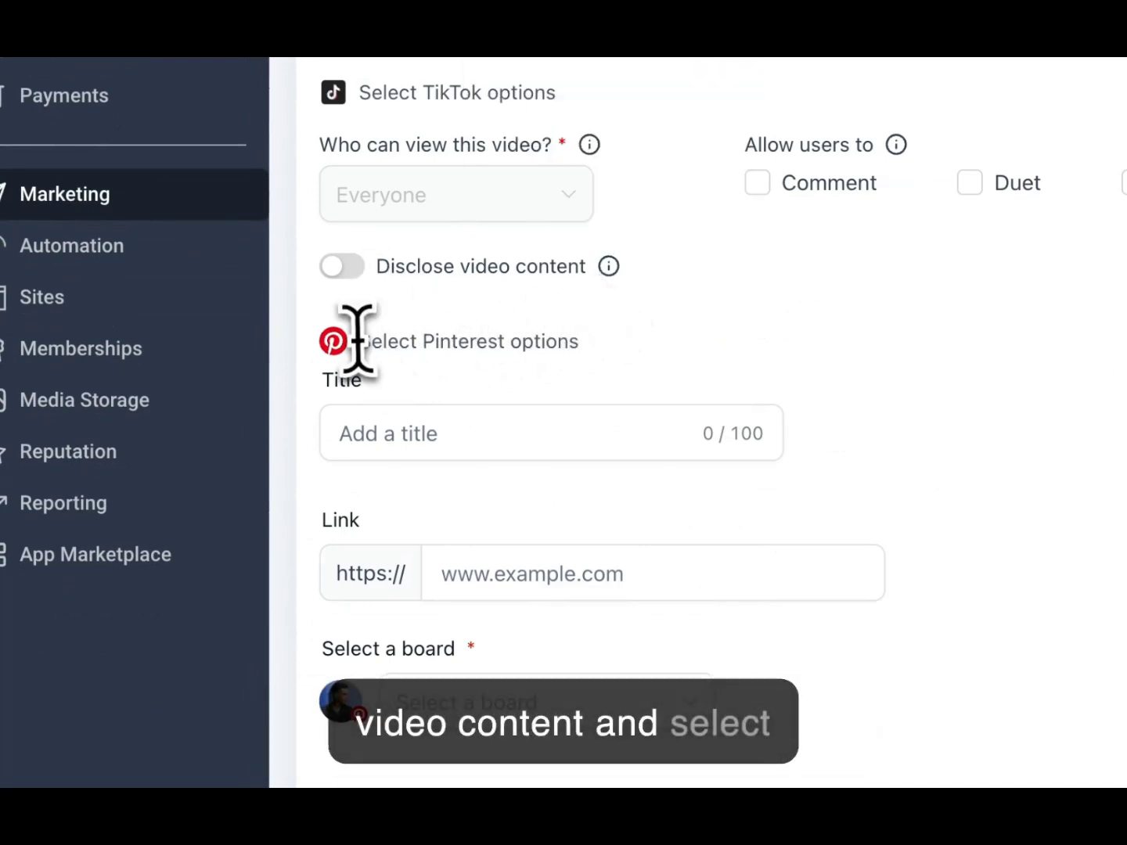
Review the post's Pinterest options: the title and link fields and the list of boards available for the account
left_click_drag(356, 341, 578, 345)
left_click(755, 356)
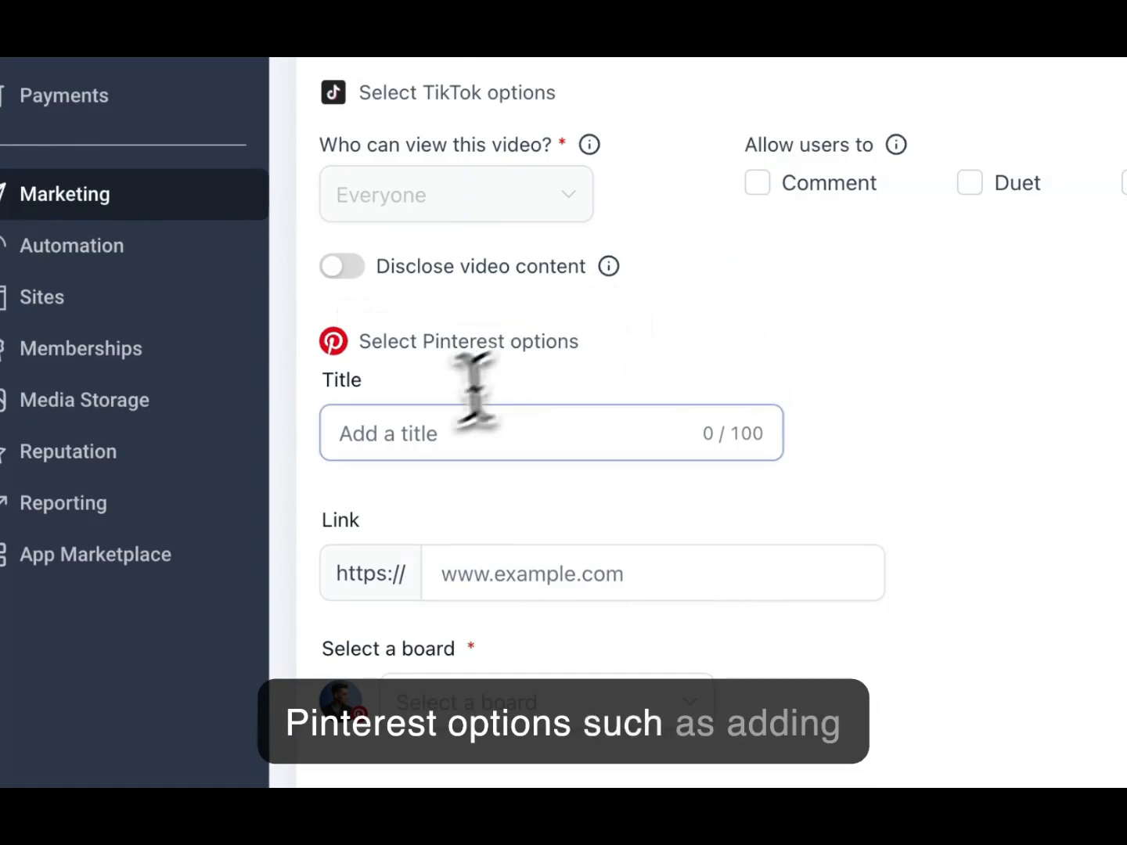
scroll(421, 433, "down", 2)
left_click(595, 449)
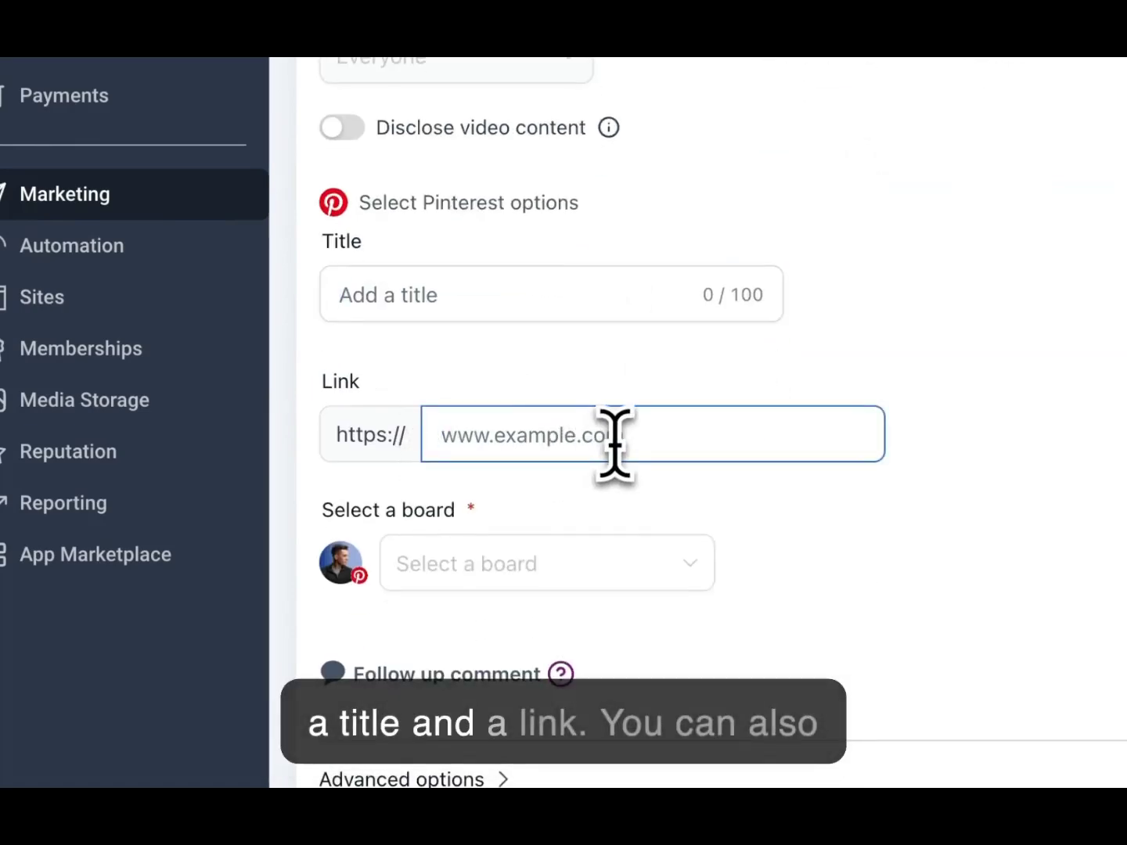
scroll(613, 434, "down", 1)
left_click(514, 503)
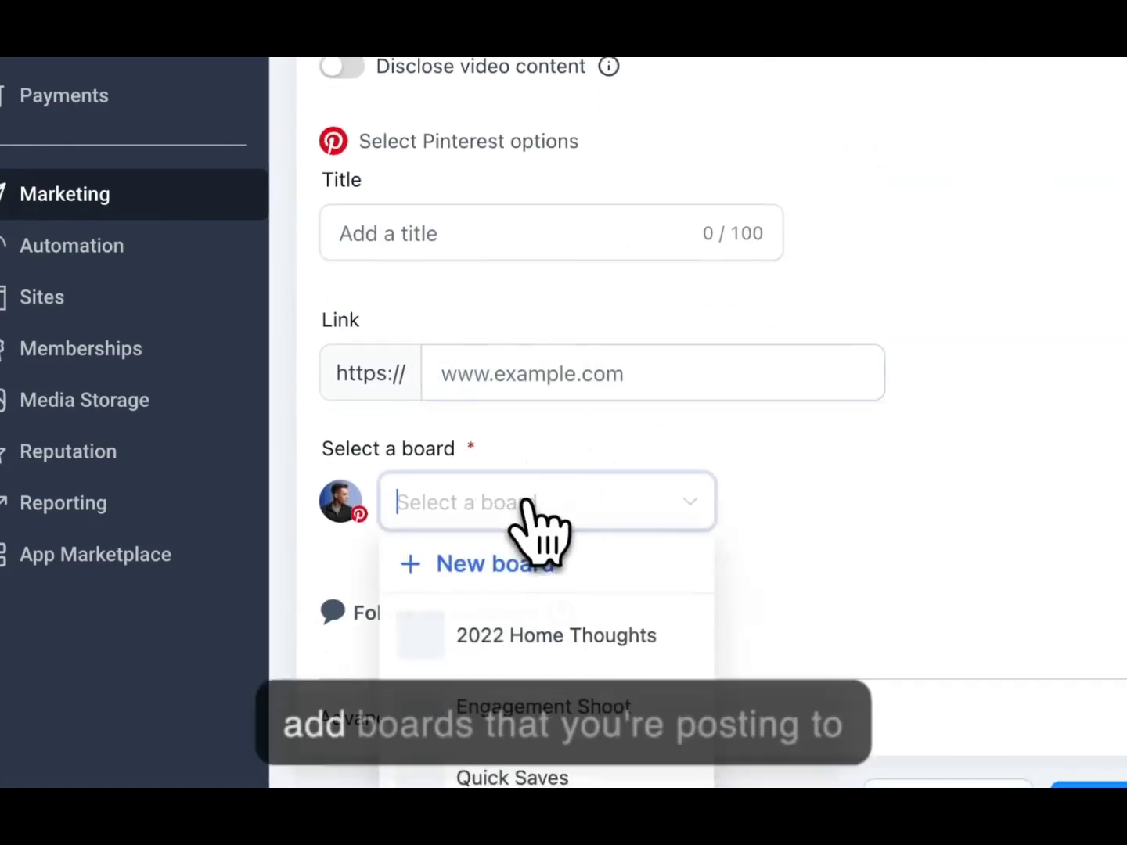
left_click(631, 429)
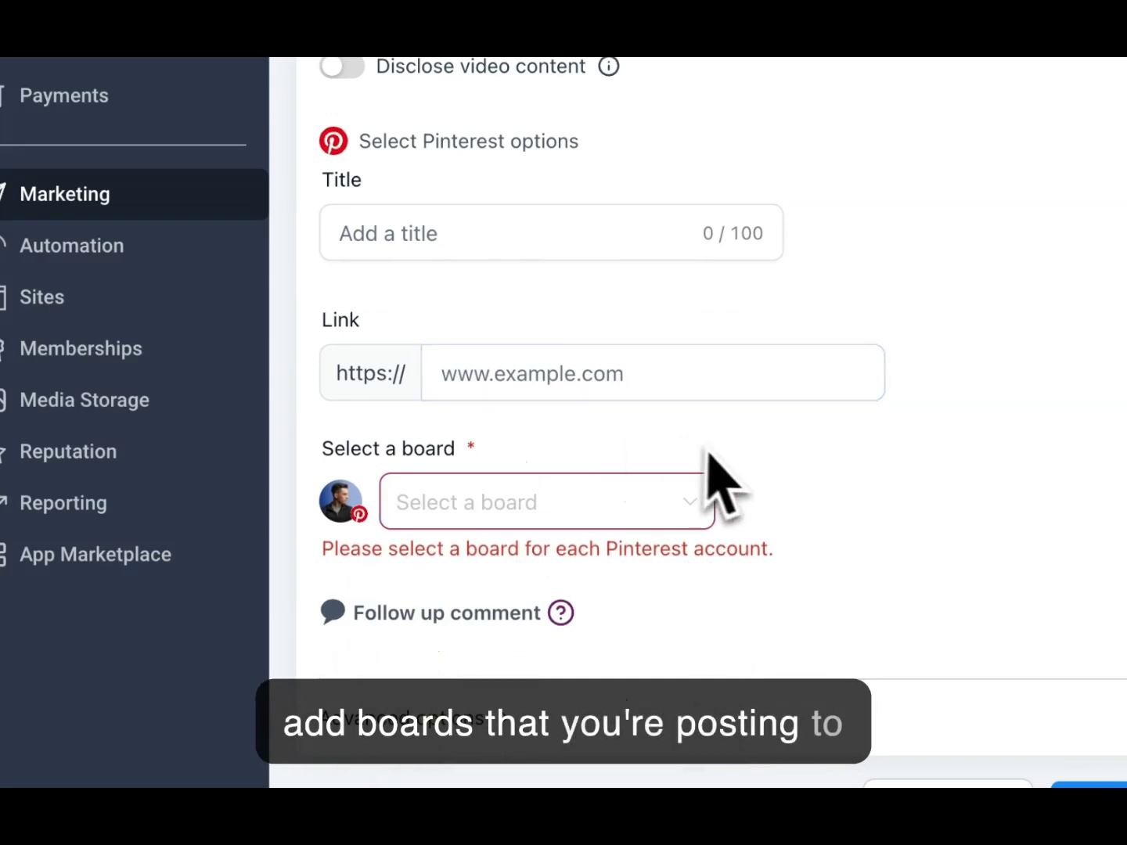
Expand the post's follow-up comment and advanced options to examine the supported platforms, category and tag settings
left_click(438, 615)
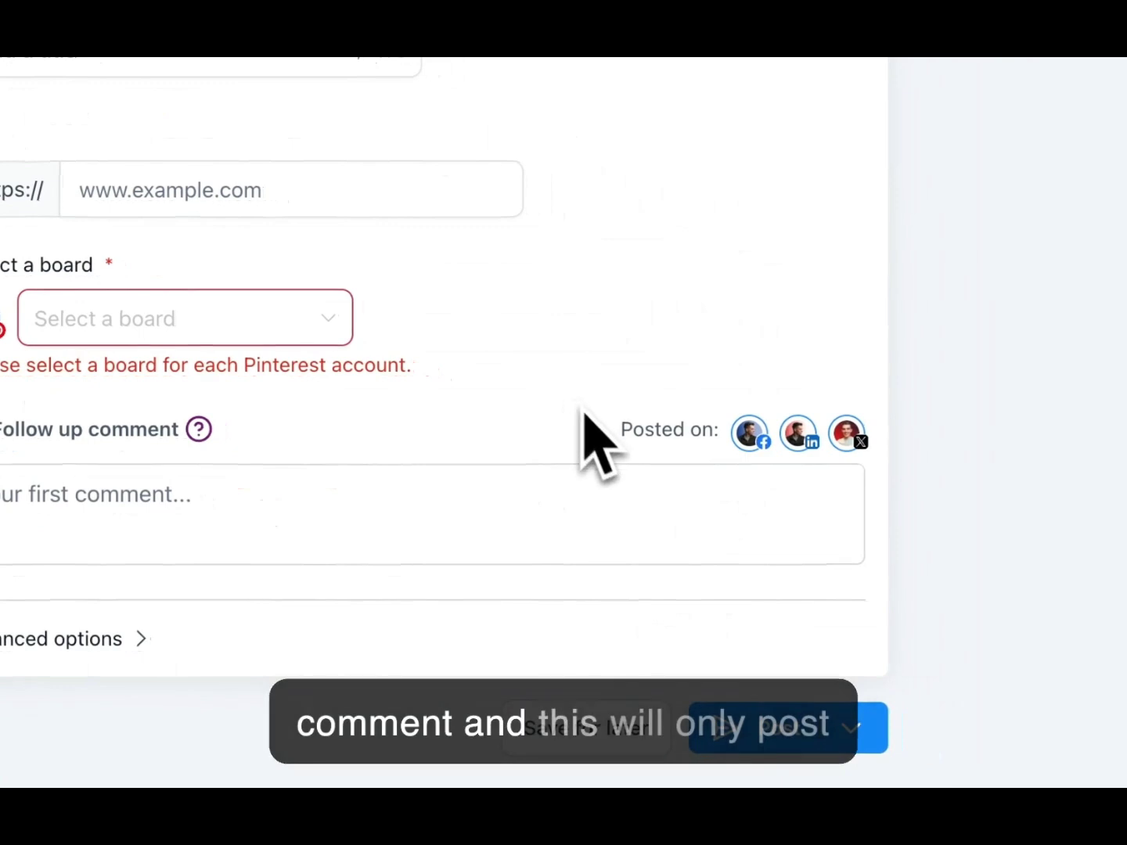
left_click_drag(638, 433, 719, 439)
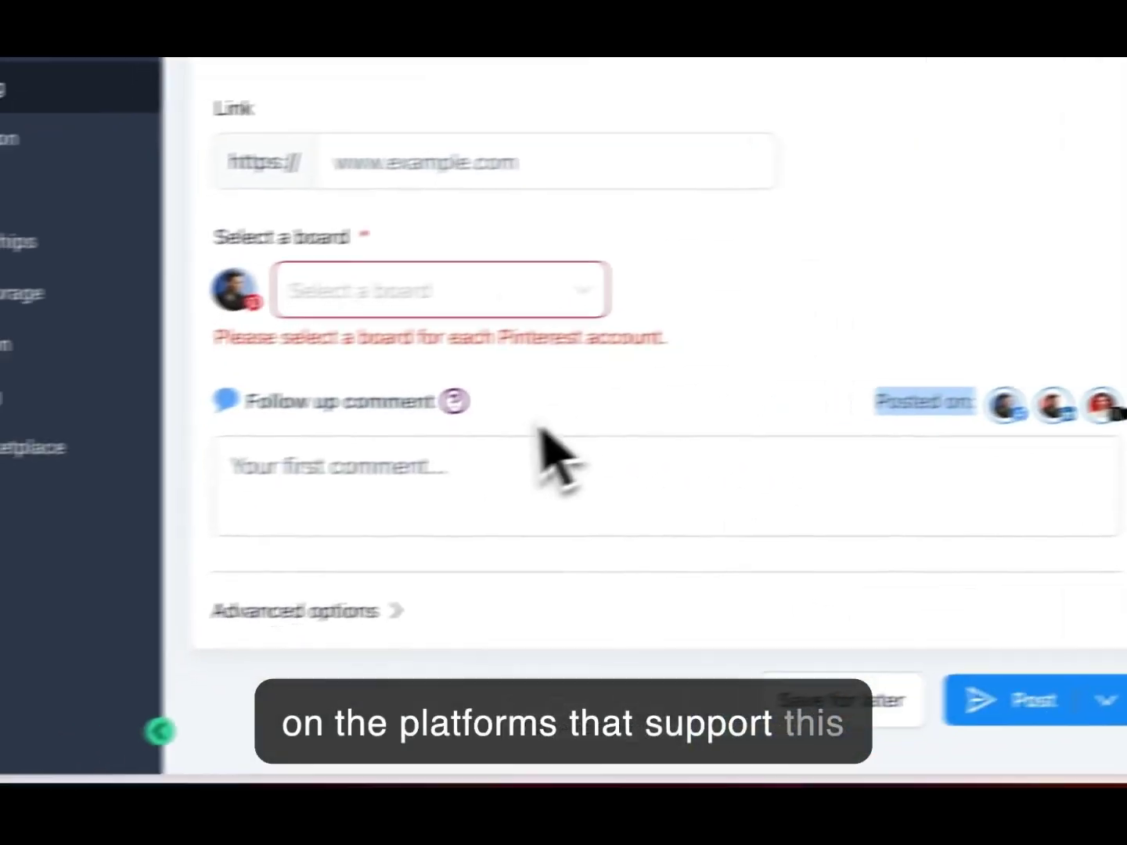
left_click(291, 426)
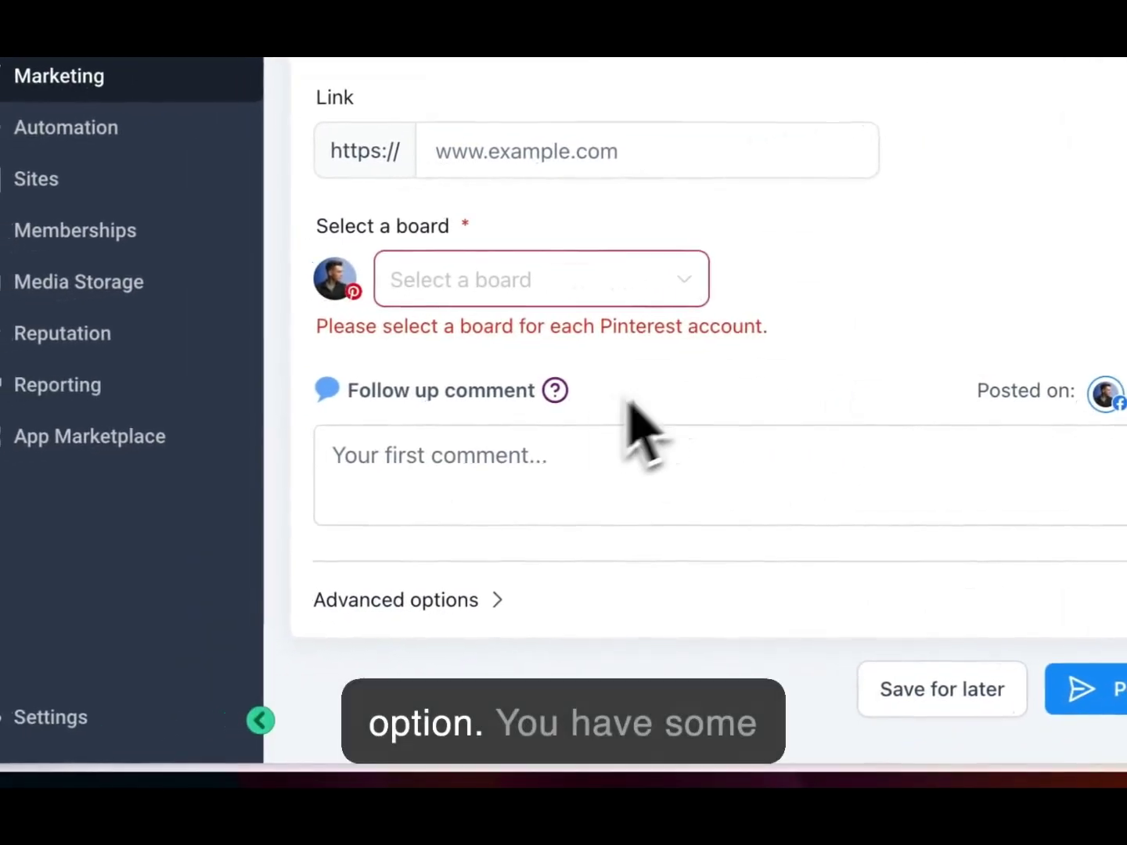
left_click(429, 590)
scroll(439, 631, "down", 3)
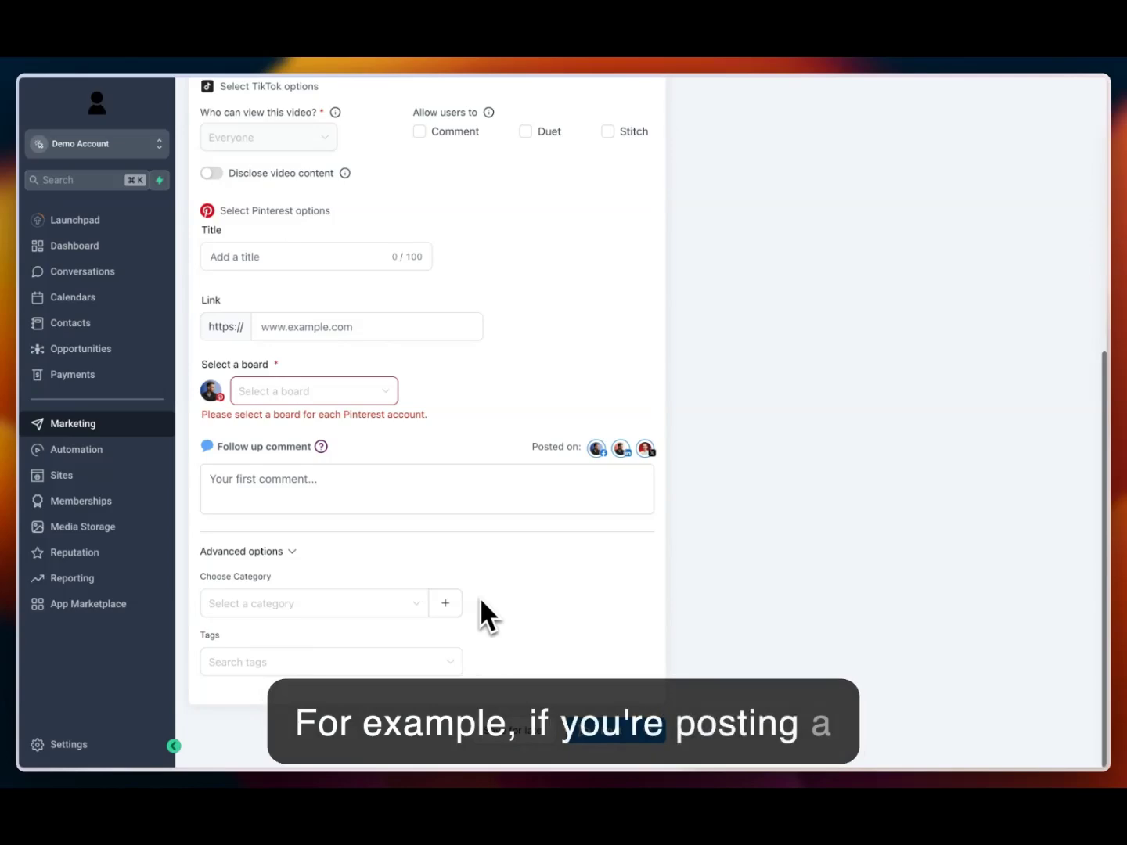
Generate an AI image of an apple in the Dreamlike style, attach it to the post and enter "The Apple" as the content
scroll(479, 595, "up", 10)
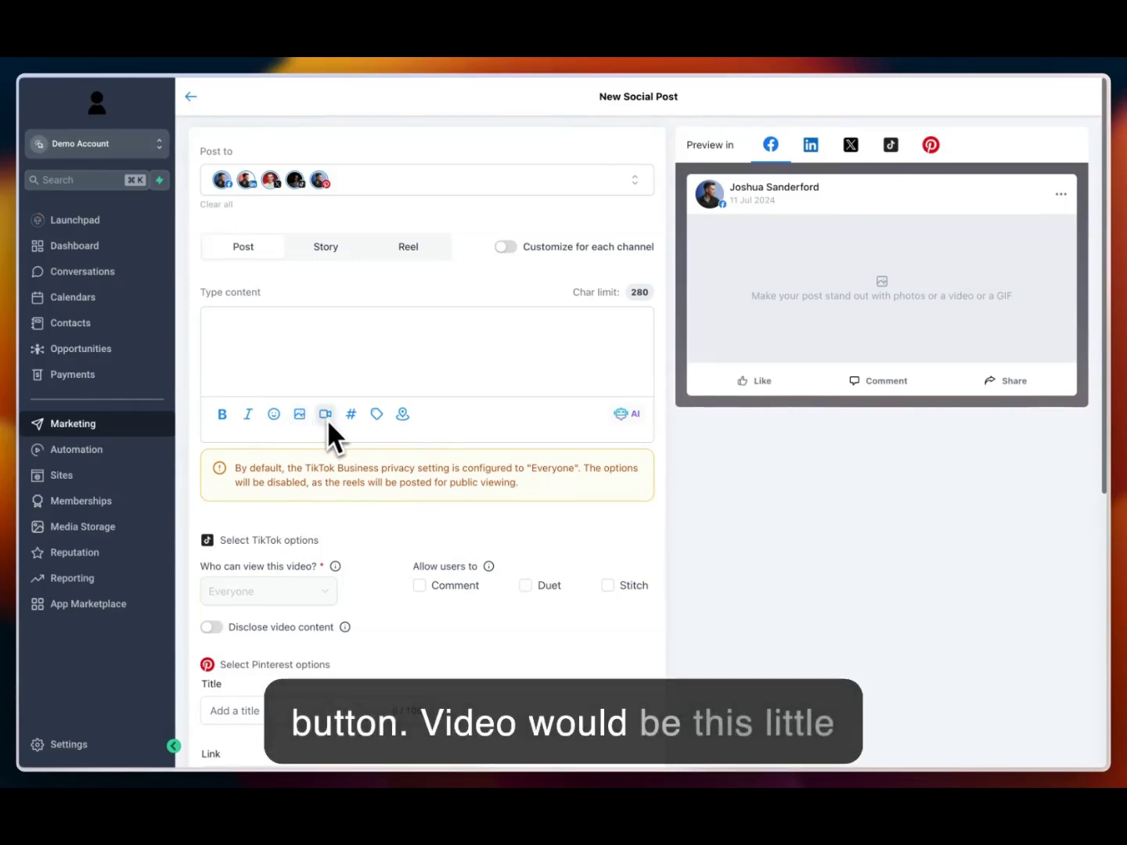
left_click(304, 416)
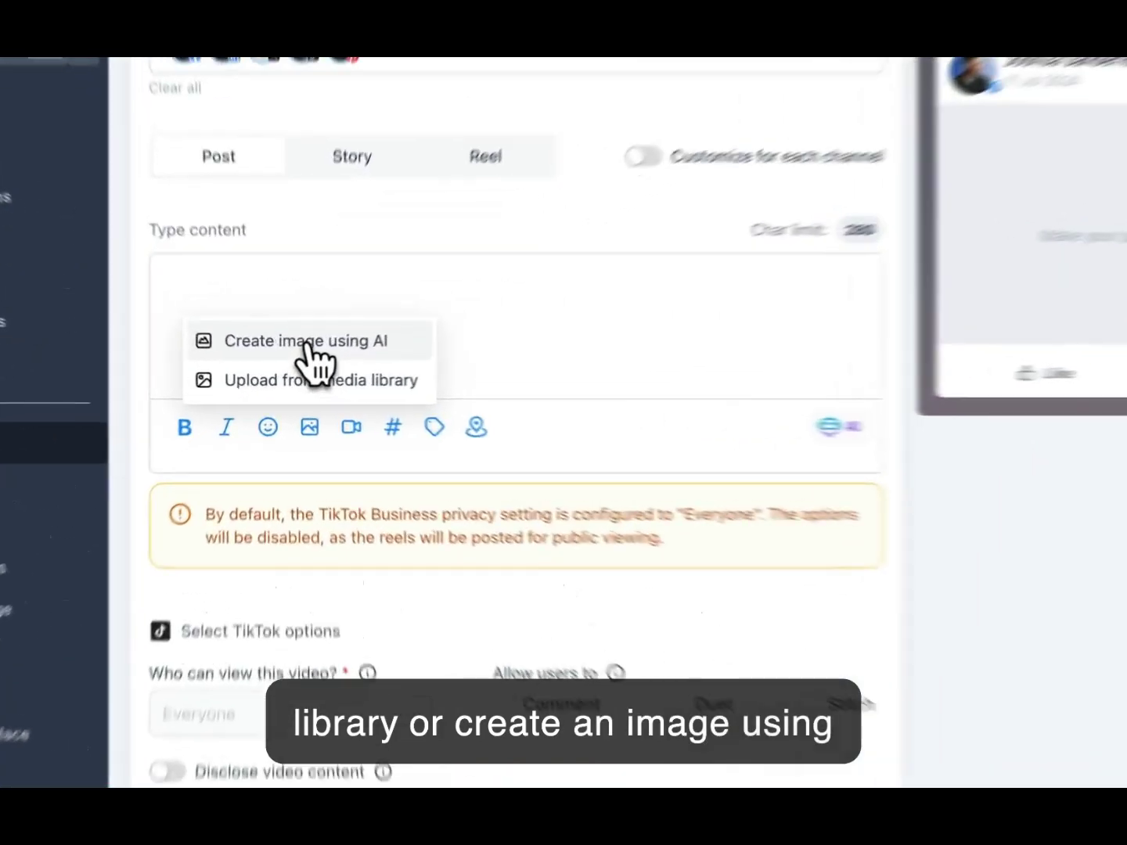
left_click(293, 363)
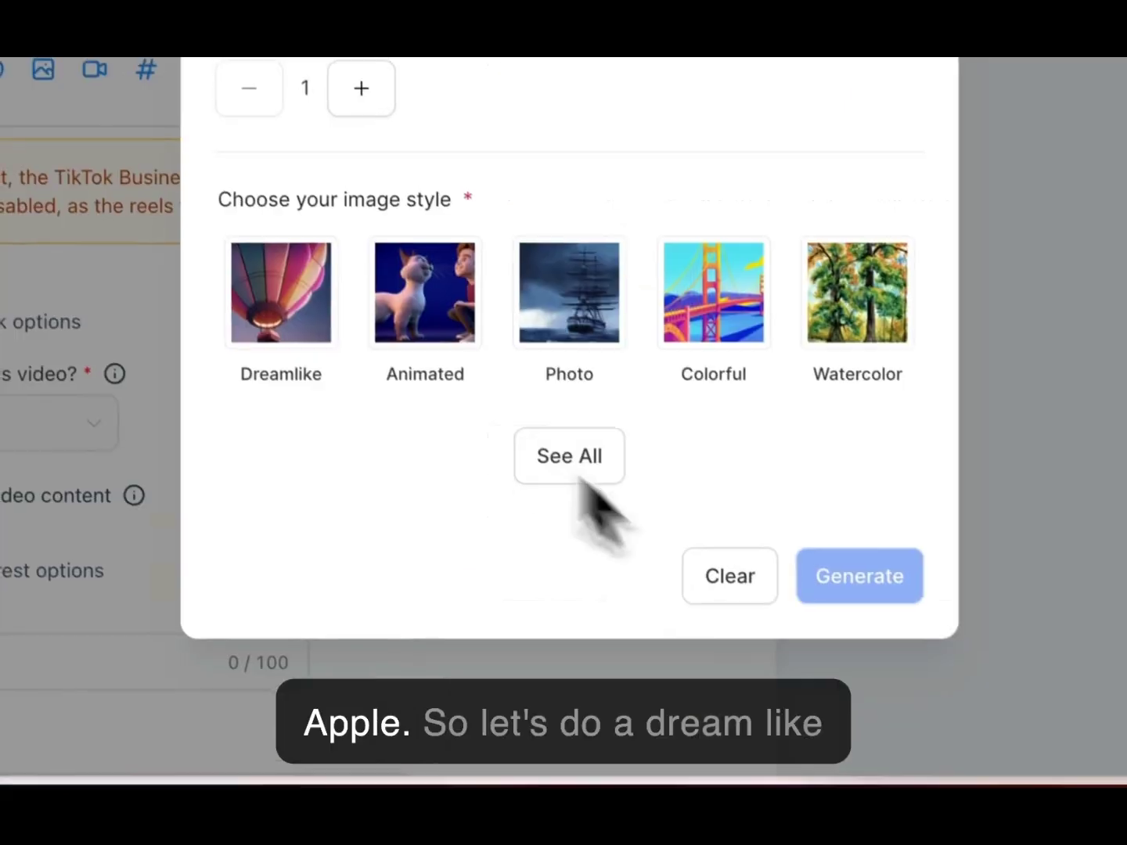
left_click(586, 673)
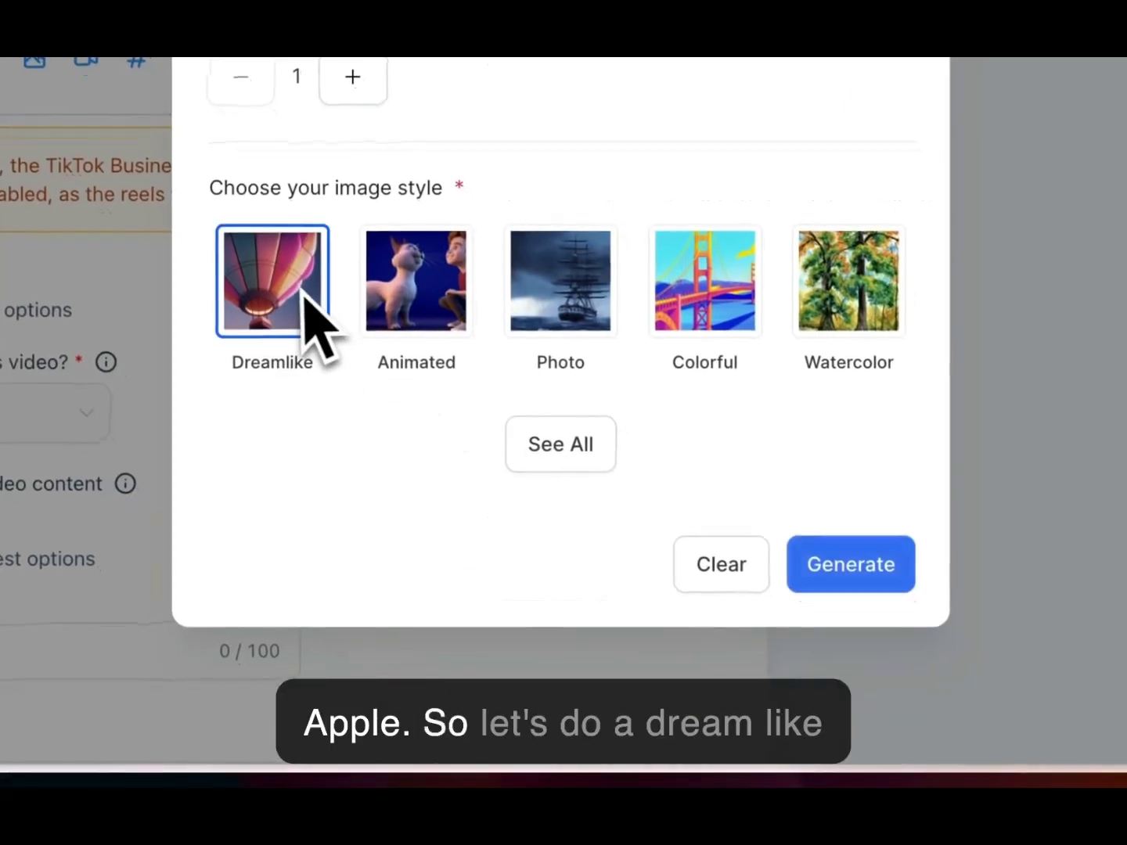
left_click(832, 560)
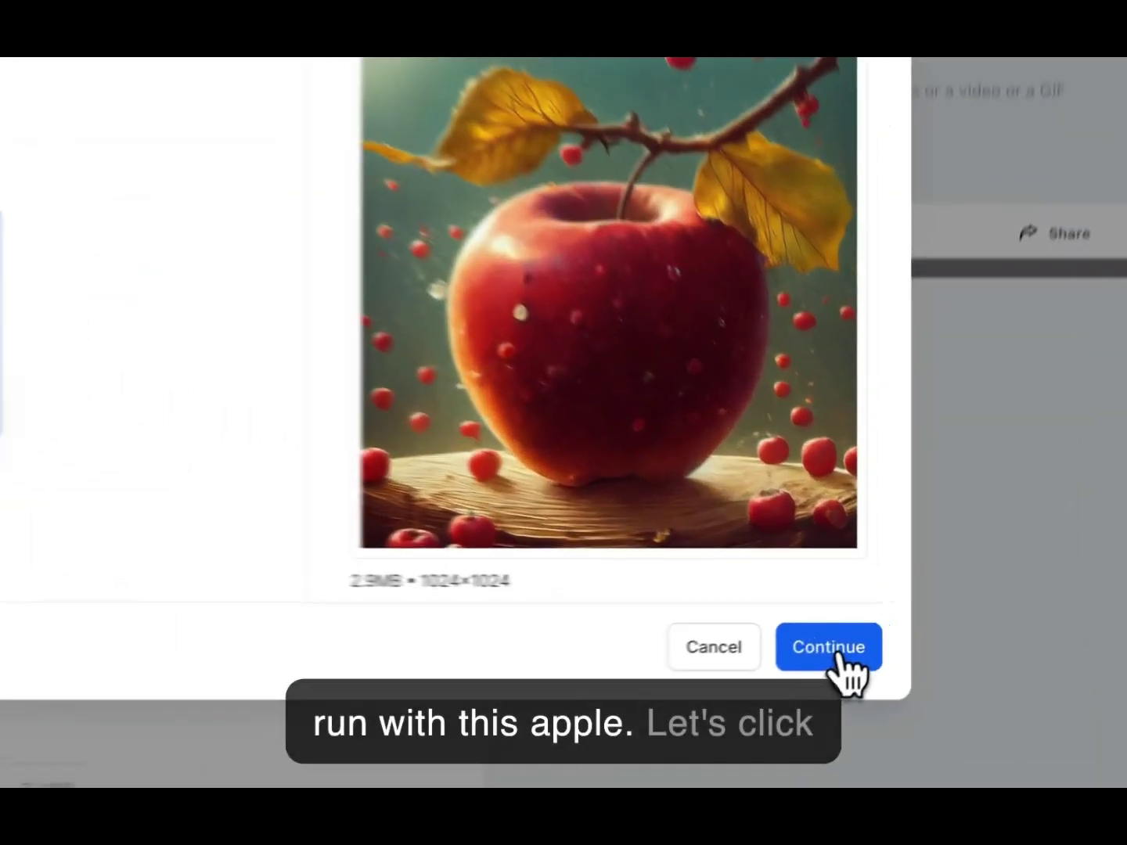
left_click(871, 627)
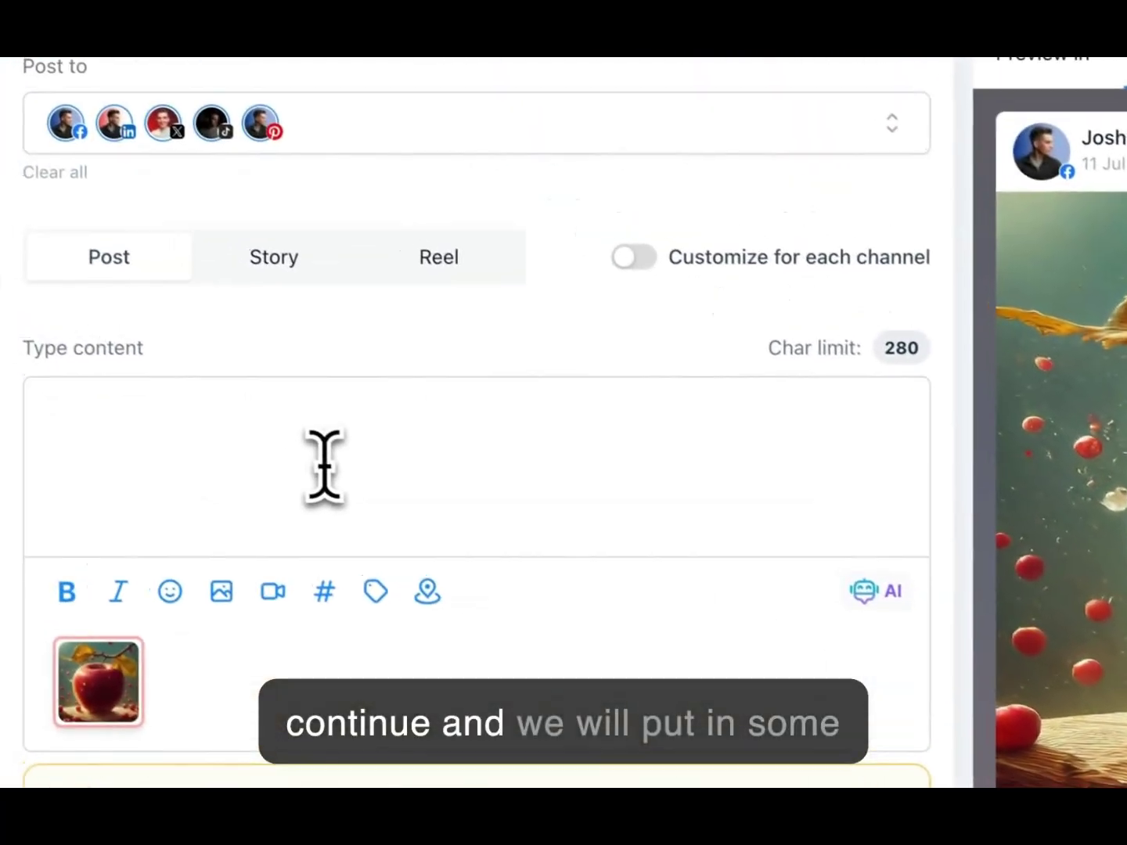
left_click(324, 466)
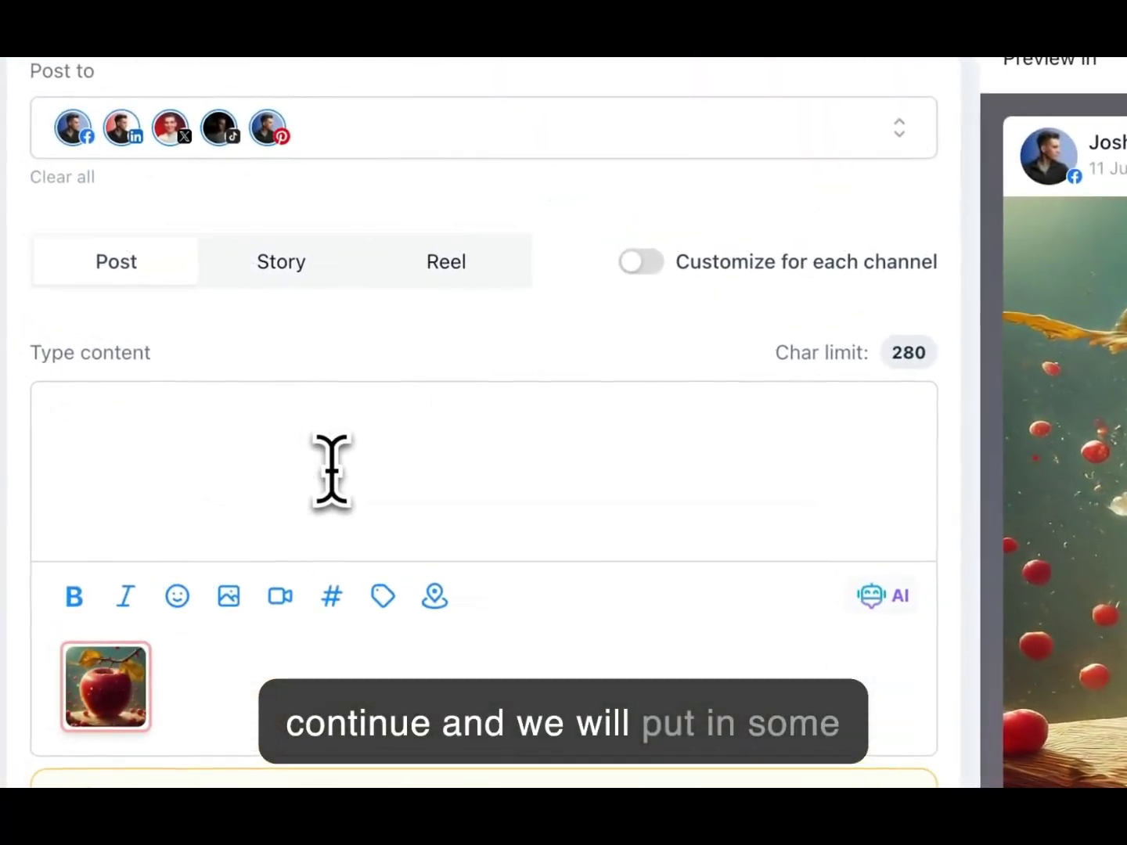
type("The Apple")
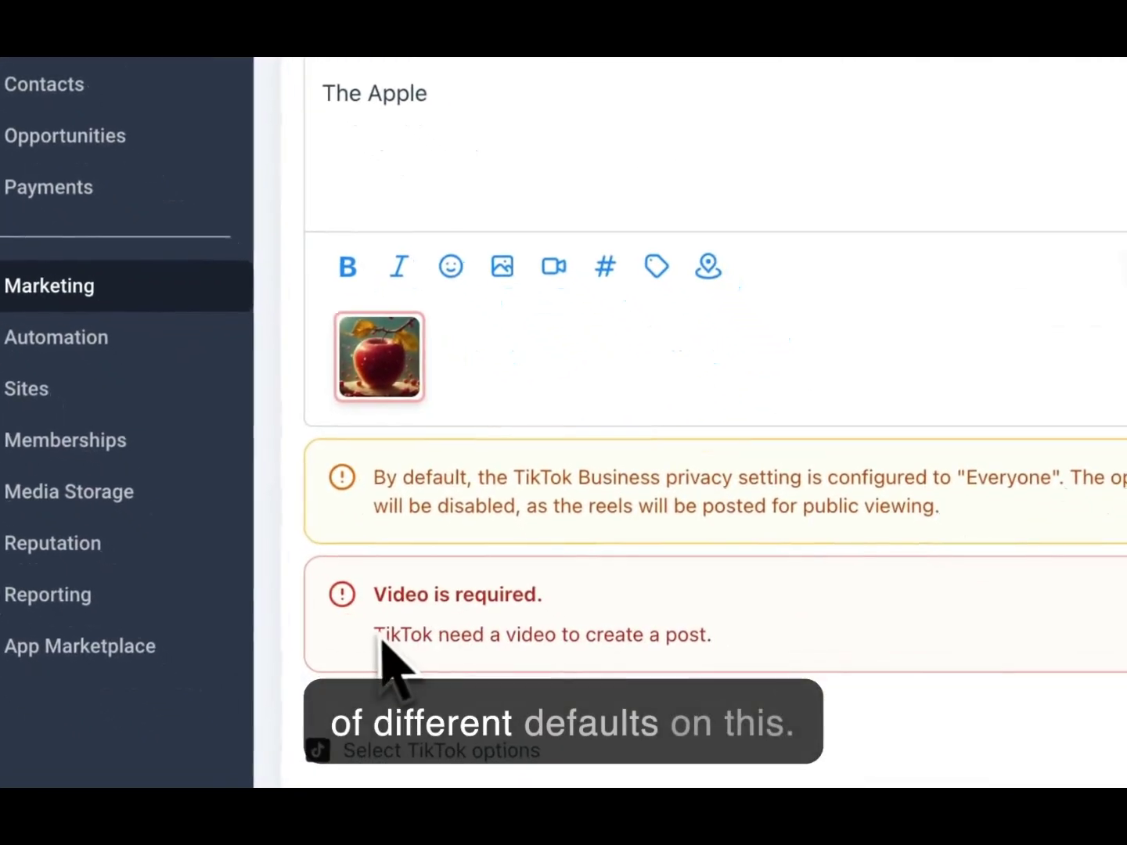
Remove the TikTok account from the accounts the post goes to, keeping the other accounts selected
left_click_drag(637, 657, 751, 660)
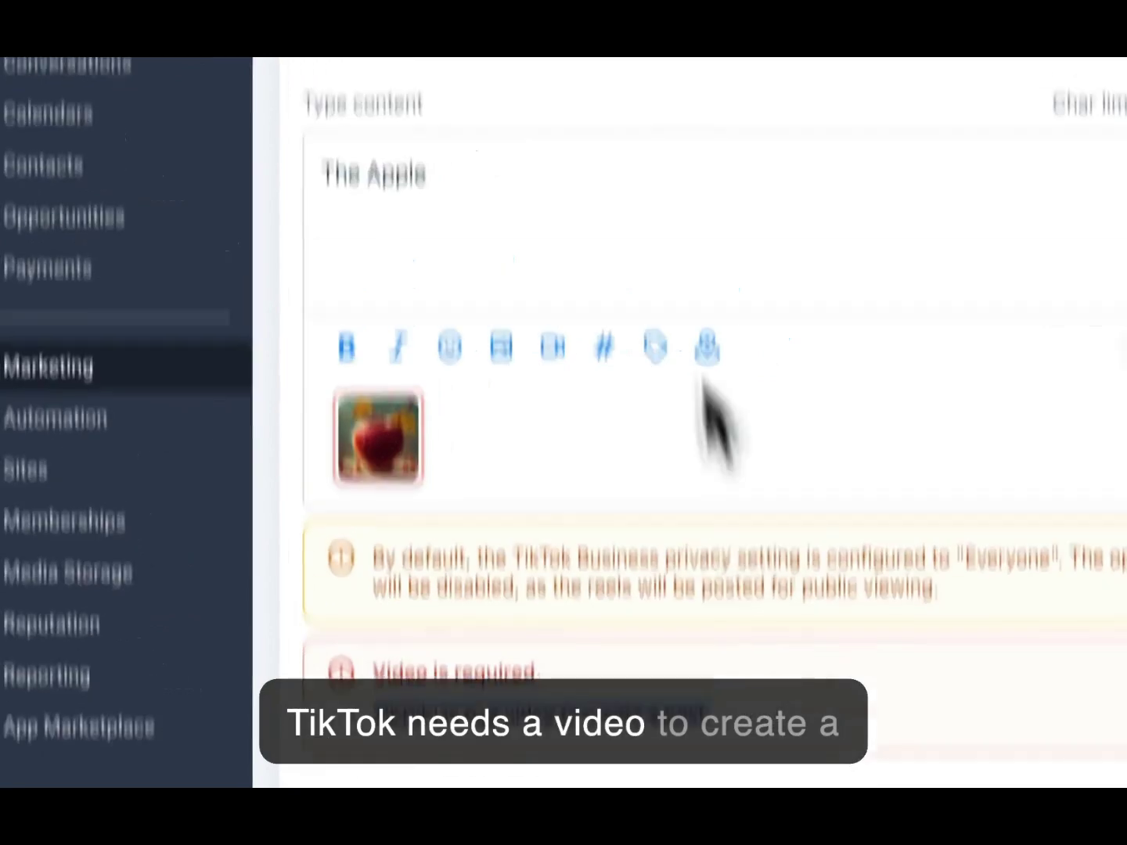
left_click(654, 187)
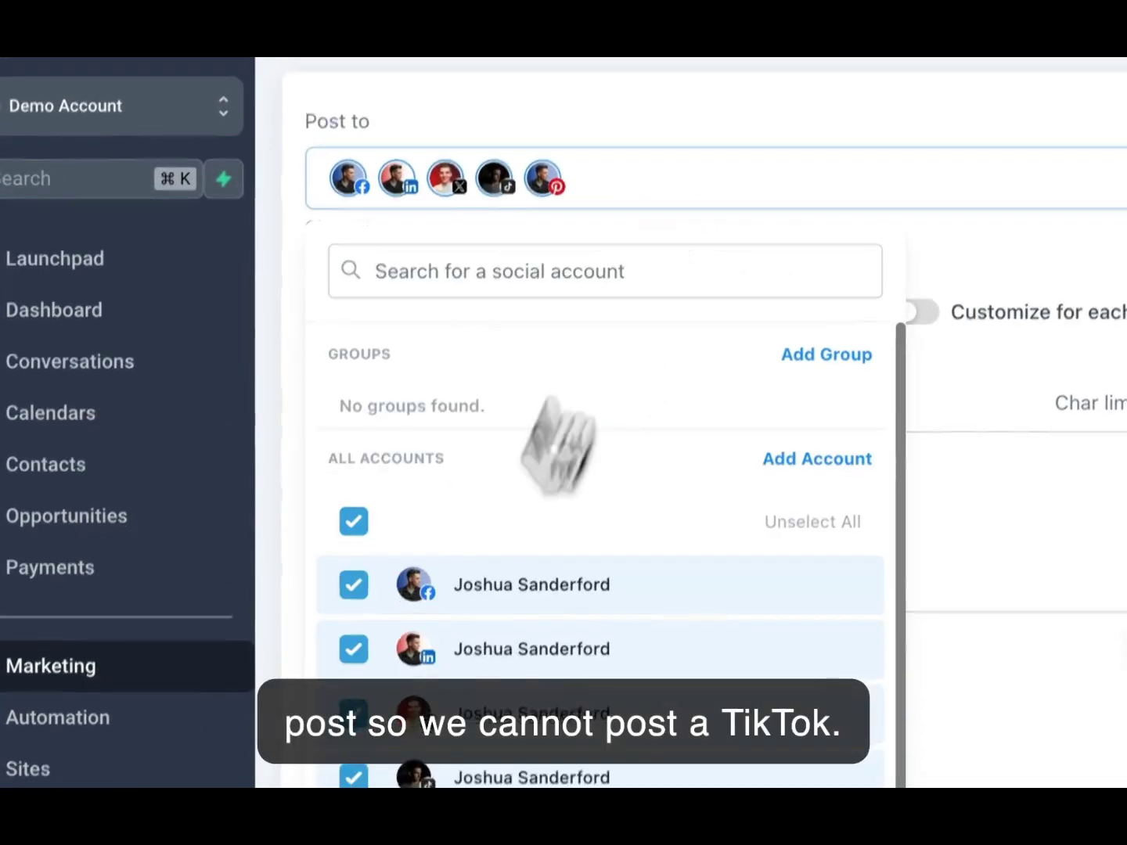
left_click(381, 642)
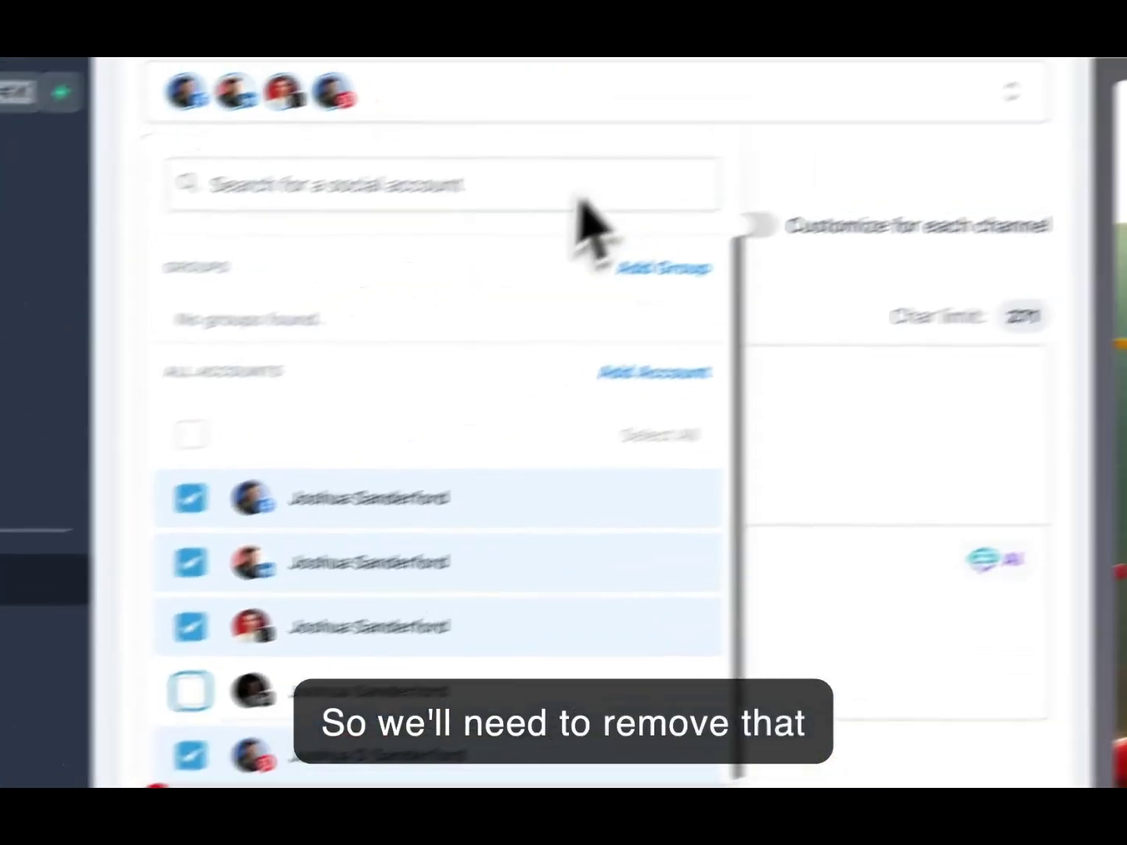
left_click(981, 118)
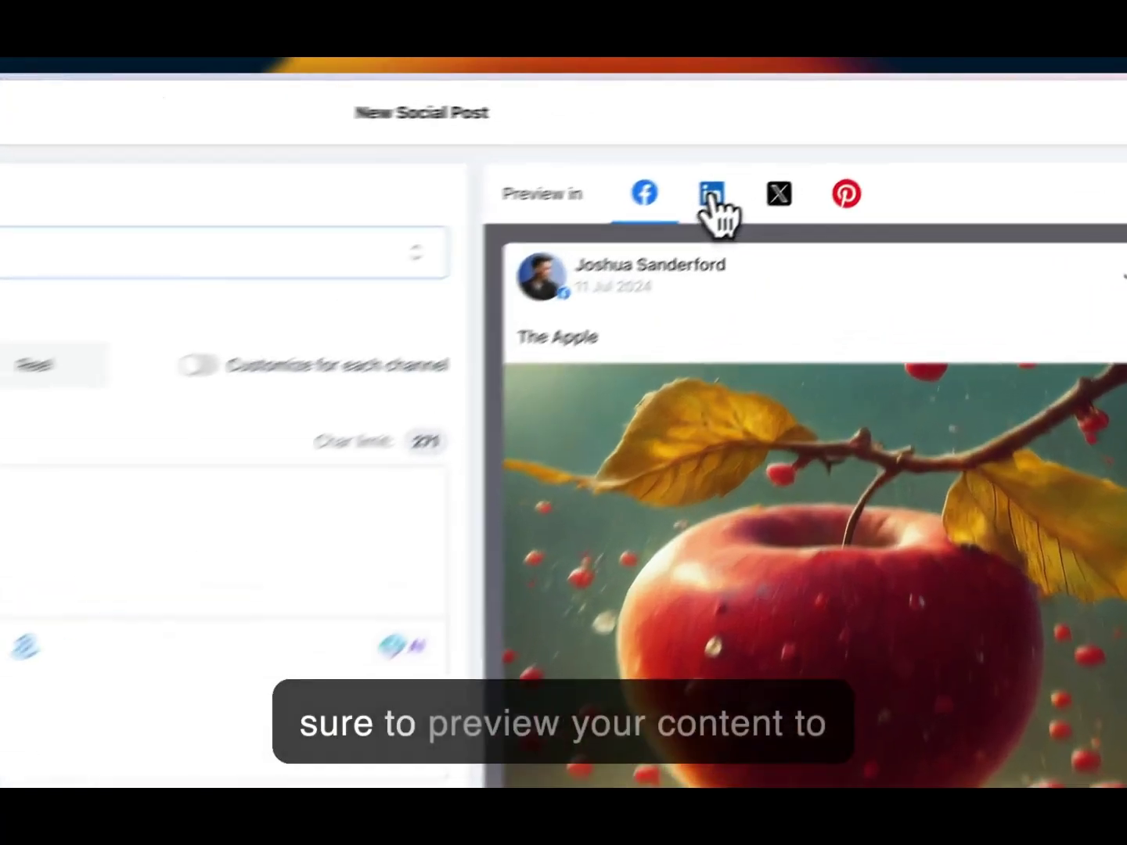
Preview the apple post as it will look on LinkedIn, X and Pinterest, and return to the Facebook preview
left_click(809, 147)
left_click(740, 222)
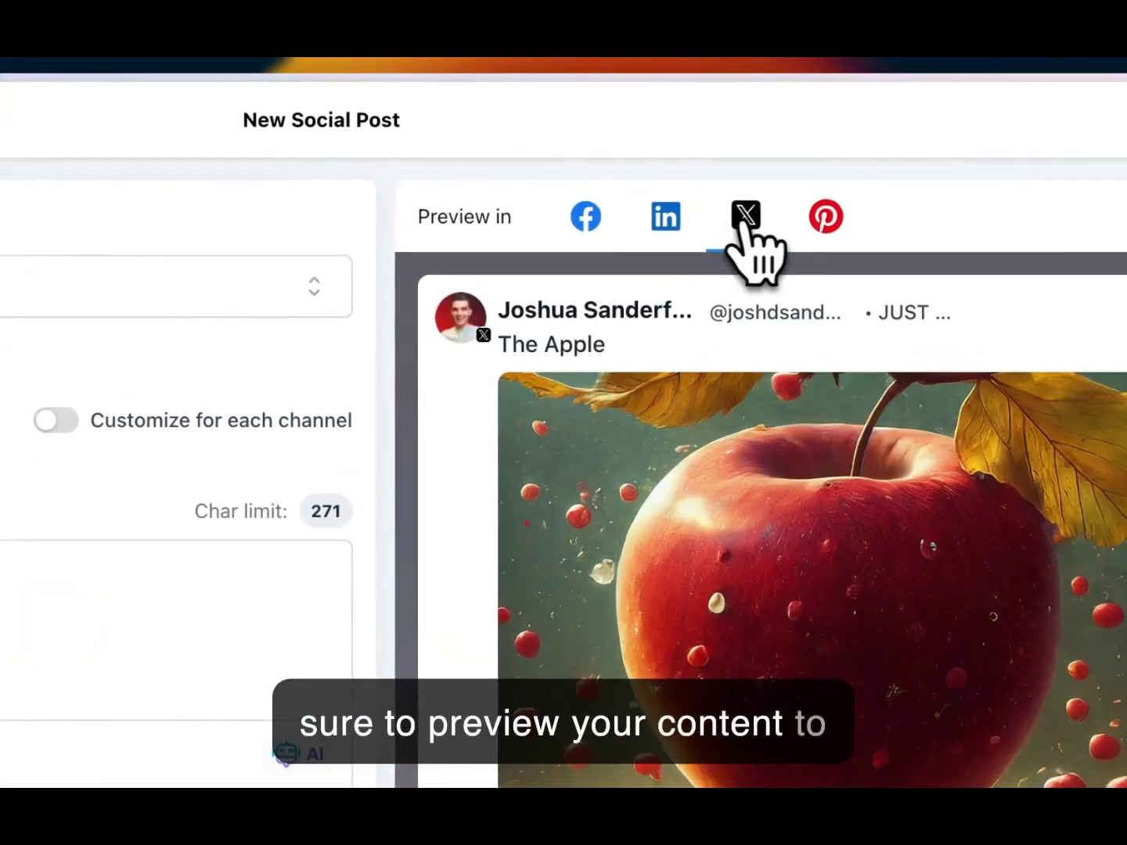
left_click(827, 226)
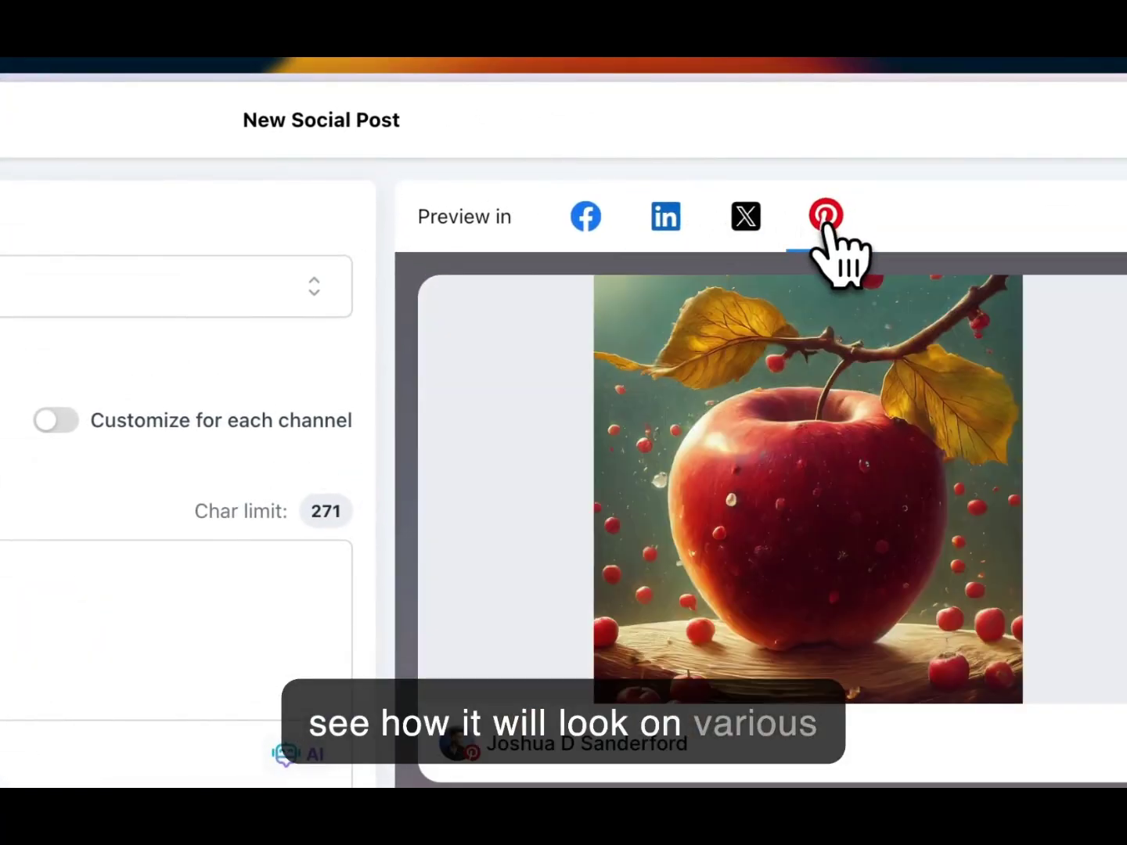
left_click(585, 222)
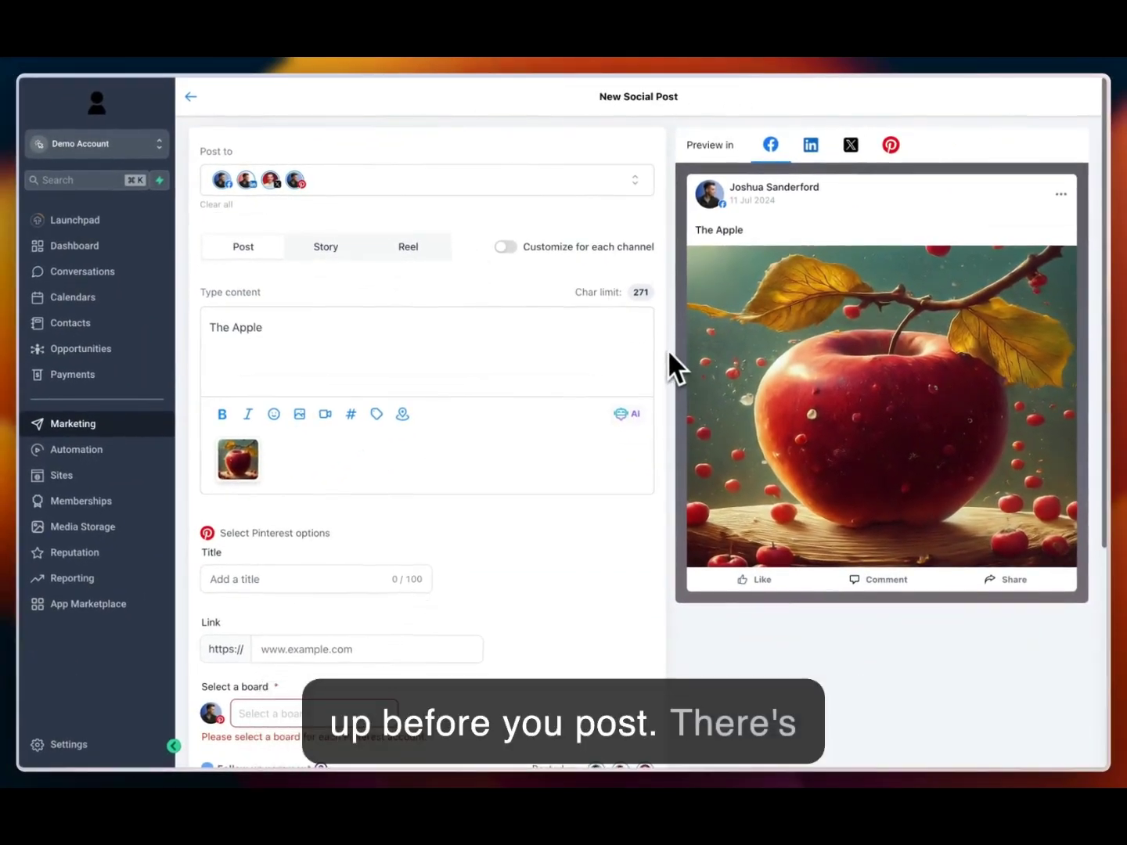
Examine the date and time settings for scheduling the post, and close them without scheduling
scroll(670, 352, "down", 1)
scroll(667, 349, "down", 5)
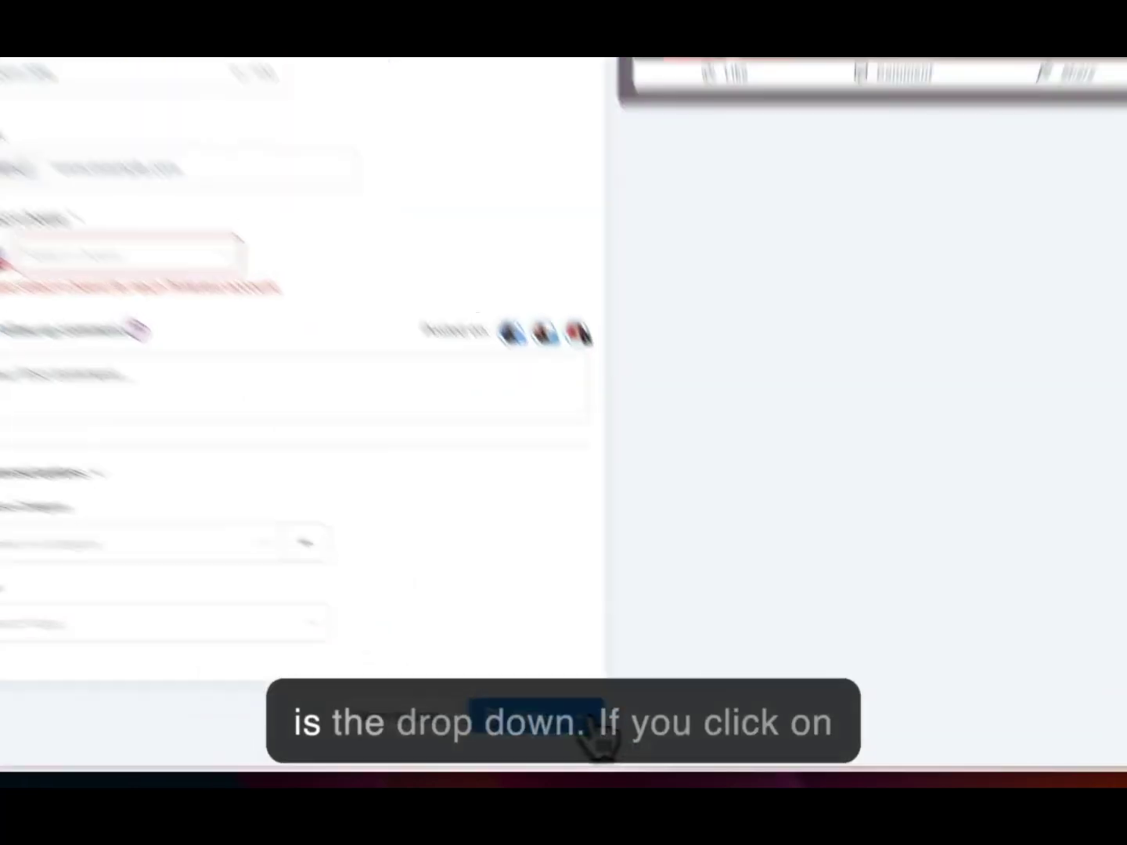
left_click(660, 743)
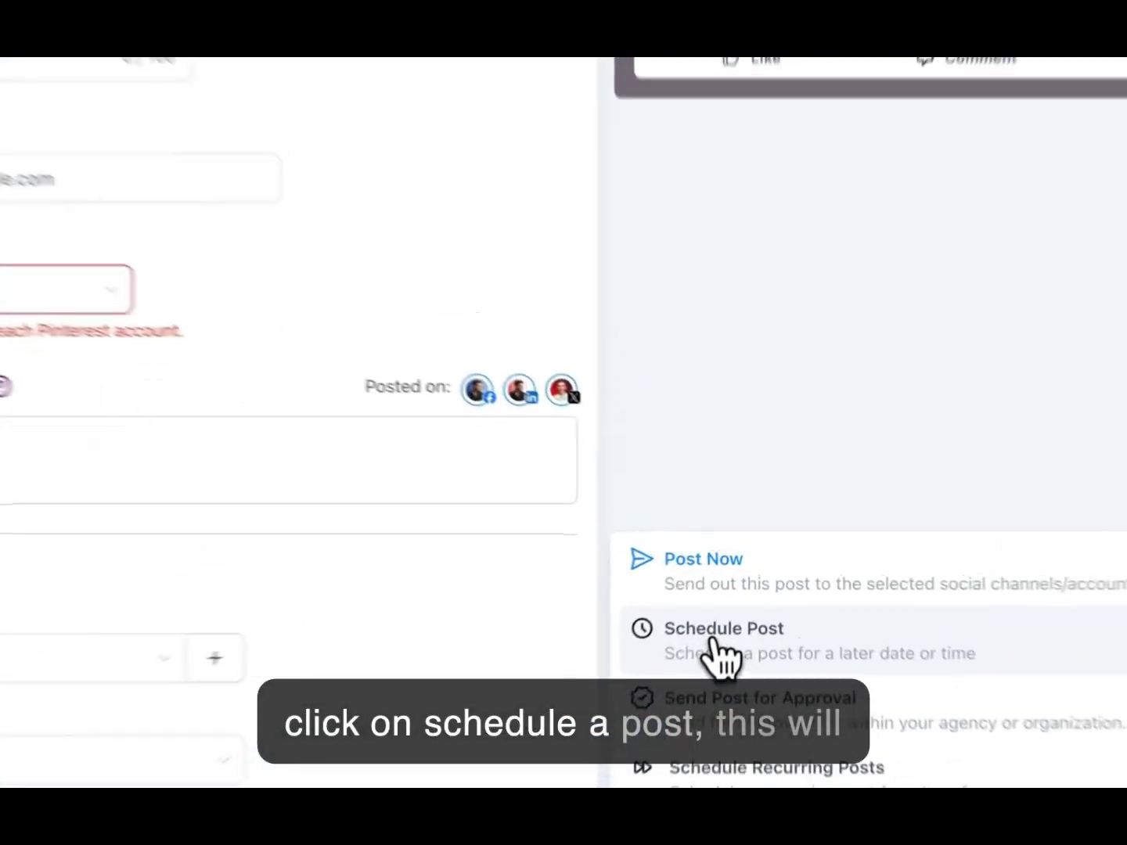
left_click(736, 602)
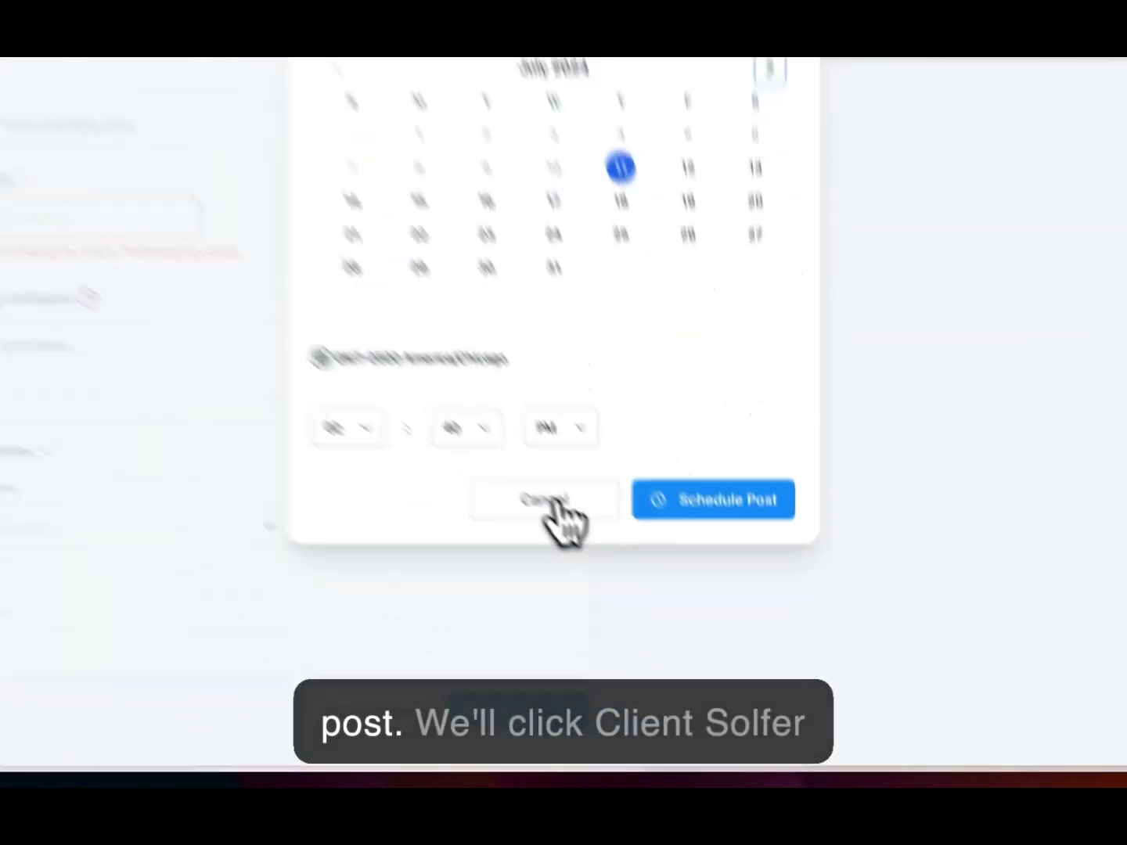
left_click(636, 587)
Examine the settings for sending the post for approval, including the approver selection, and cancel without sending
left_click(650, 731)
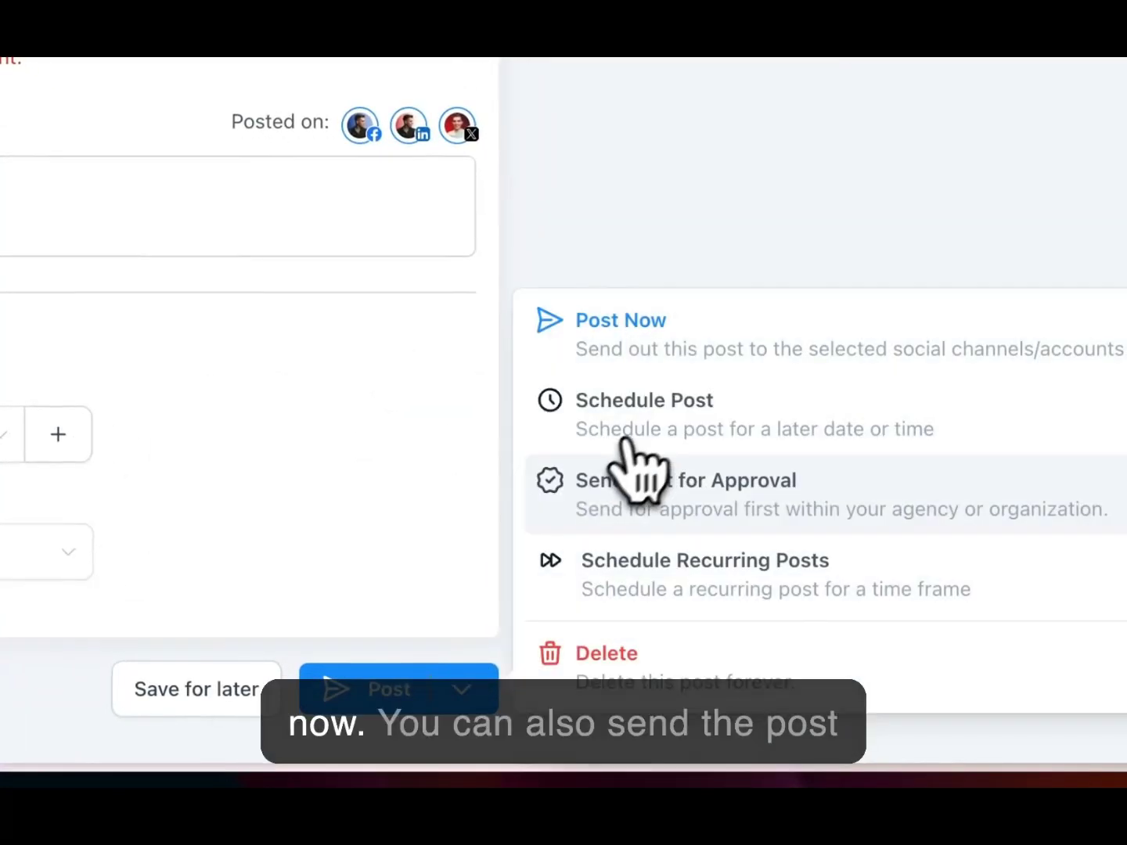
left_click(634, 507)
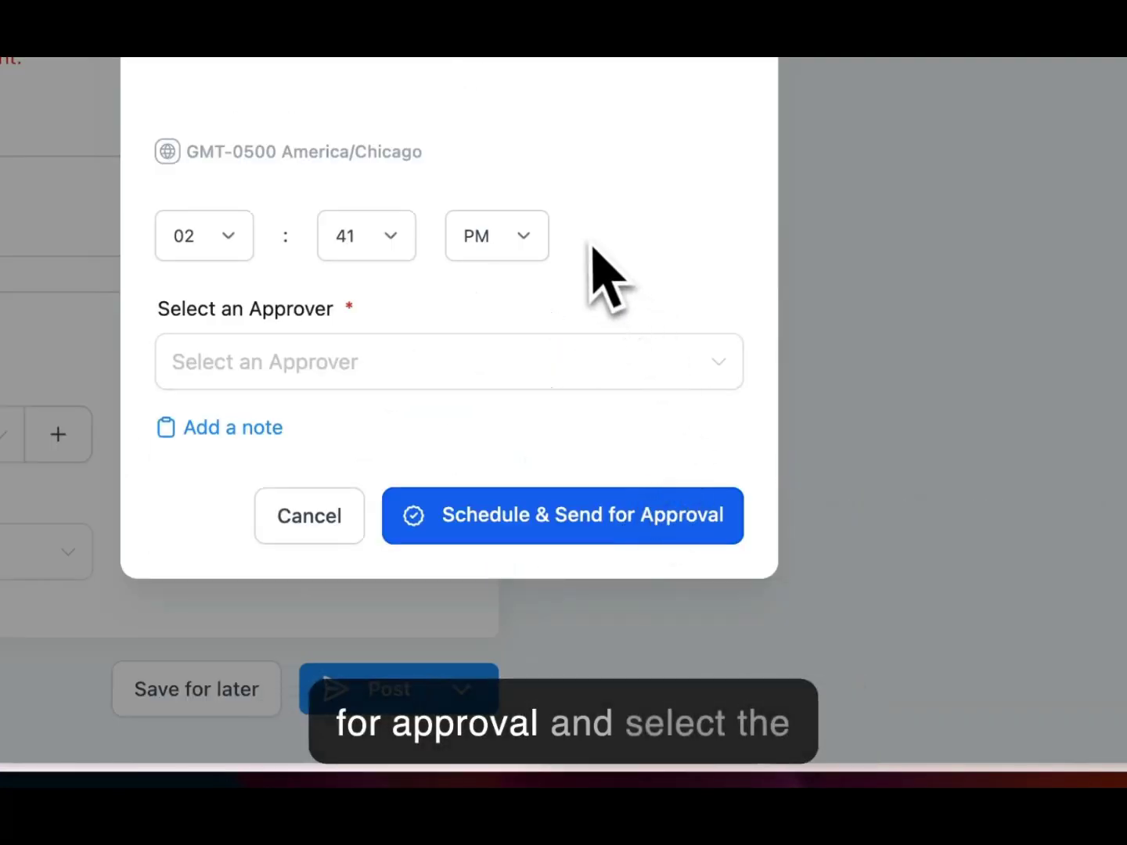
left_click(457, 341)
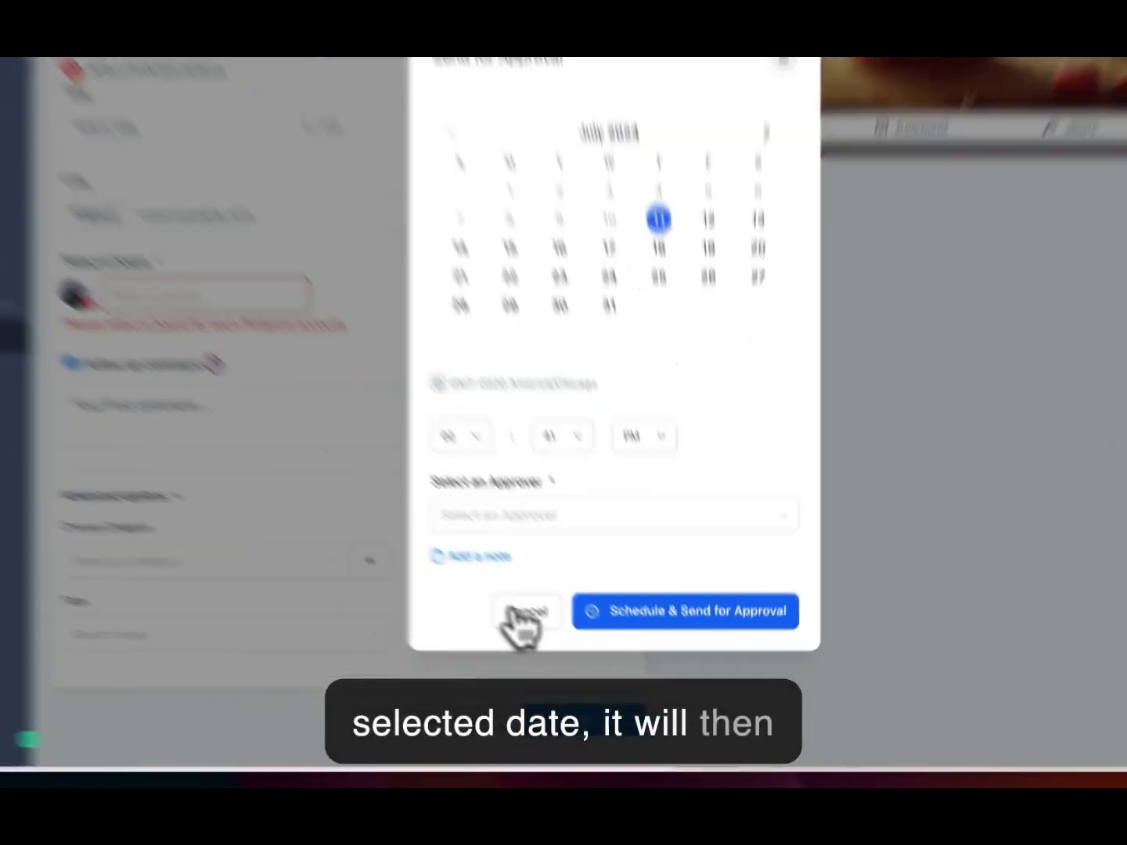
left_click(571, 644)
Open the recurring post settings and view the units available for the repeat interval
left_click(660, 728)
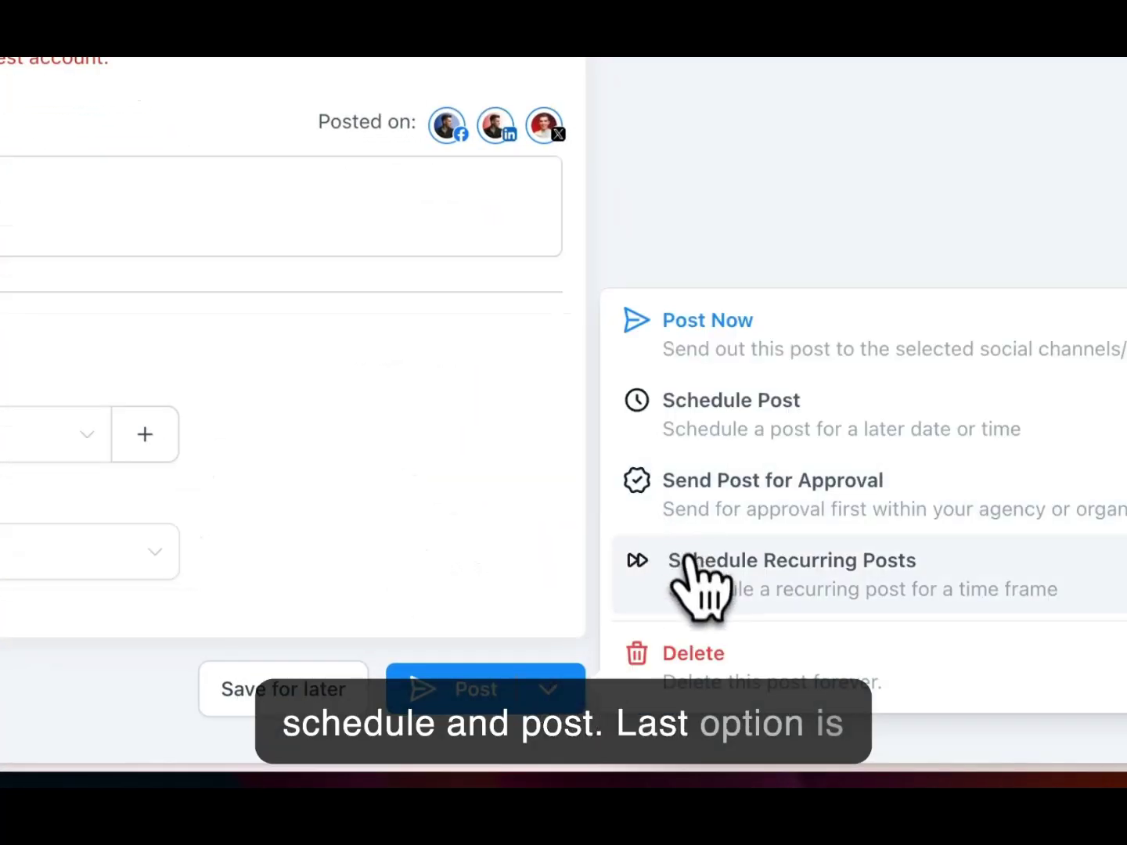
left_click(750, 583)
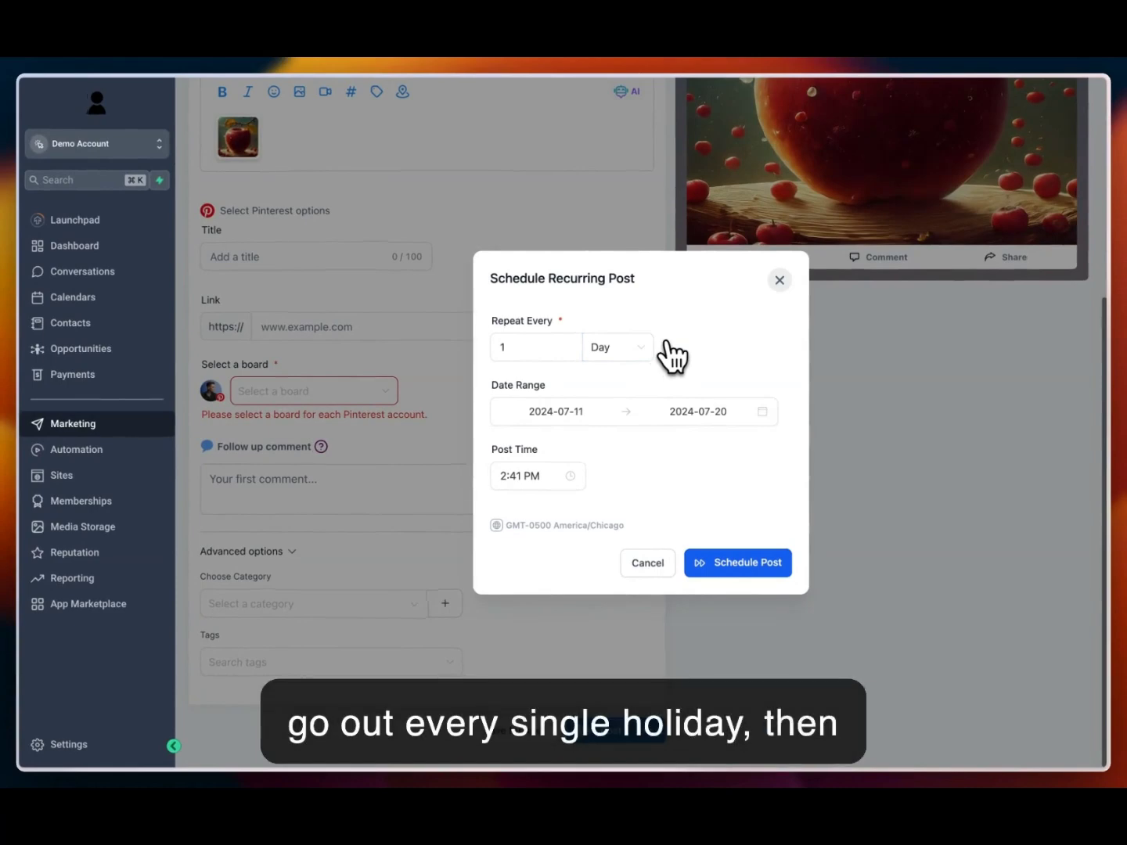
left_click(642, 348)
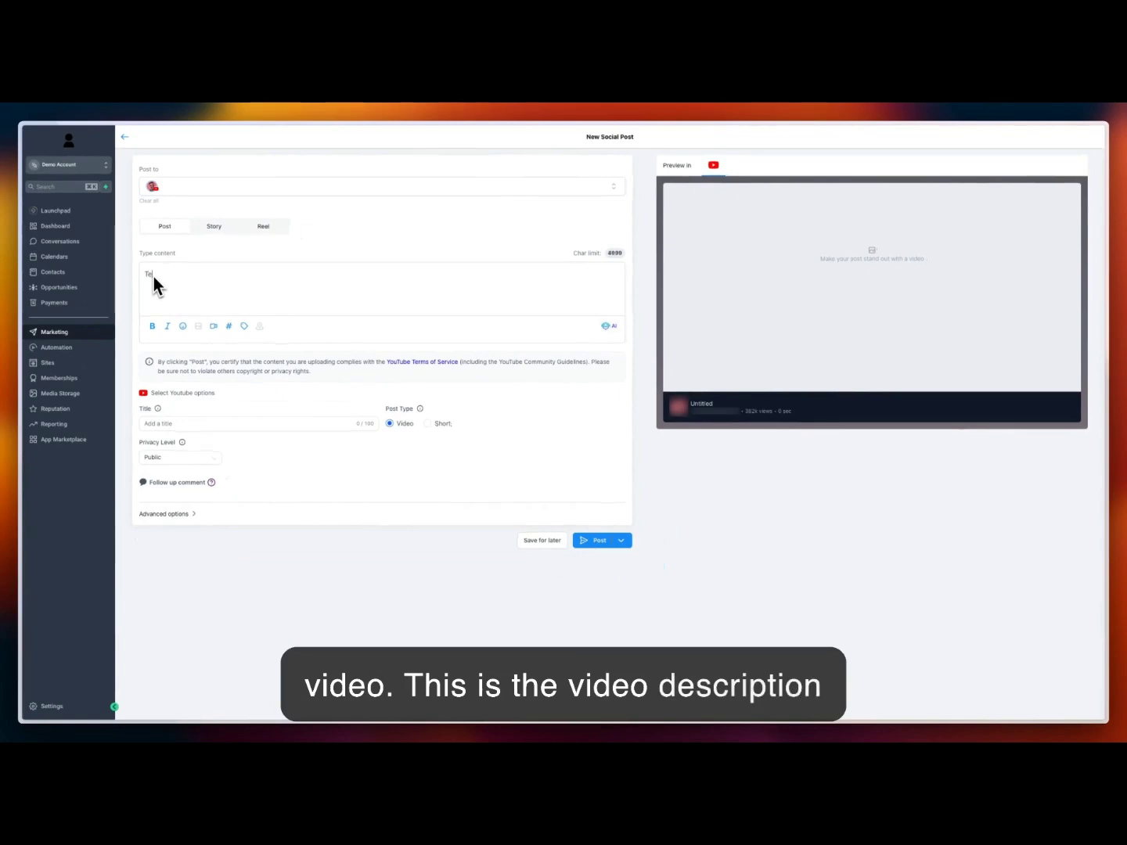
Enter "Test video" as the YouTube post's content and attach the Director Showreel Film video from the media library
type("st video")
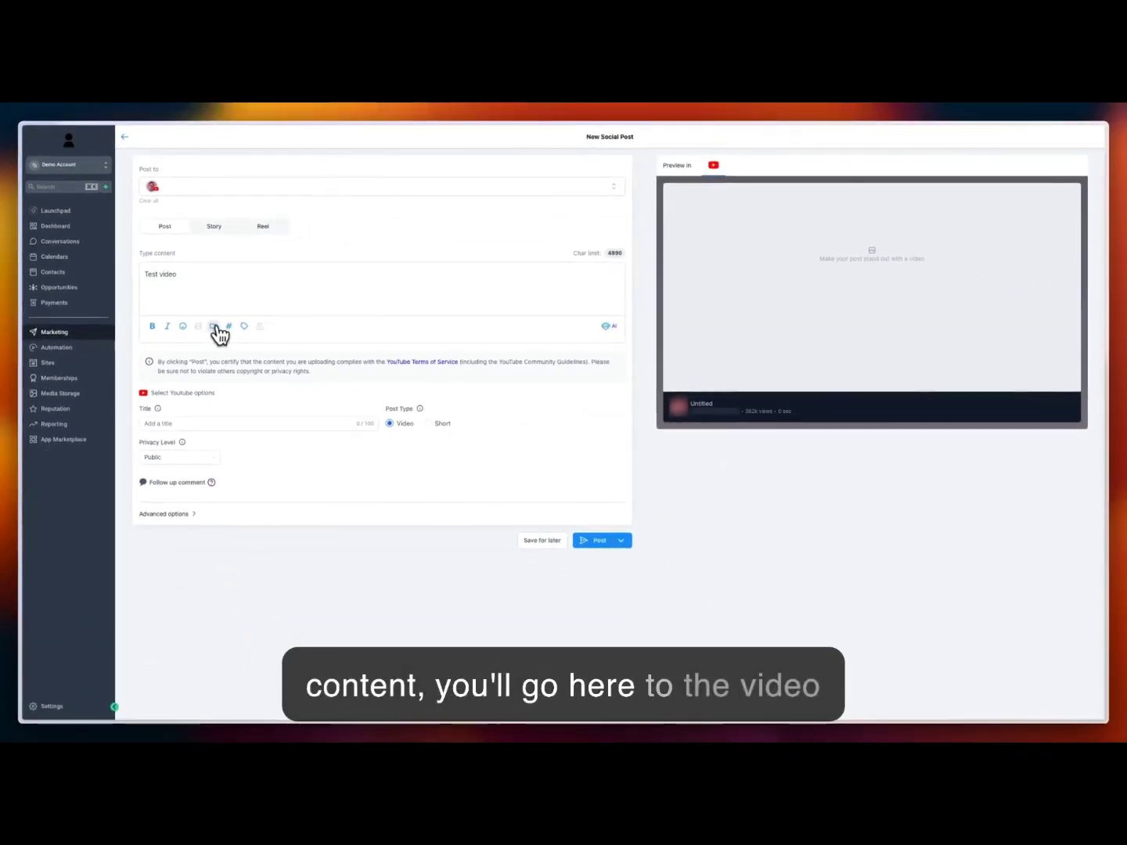
left_click(216, 327)
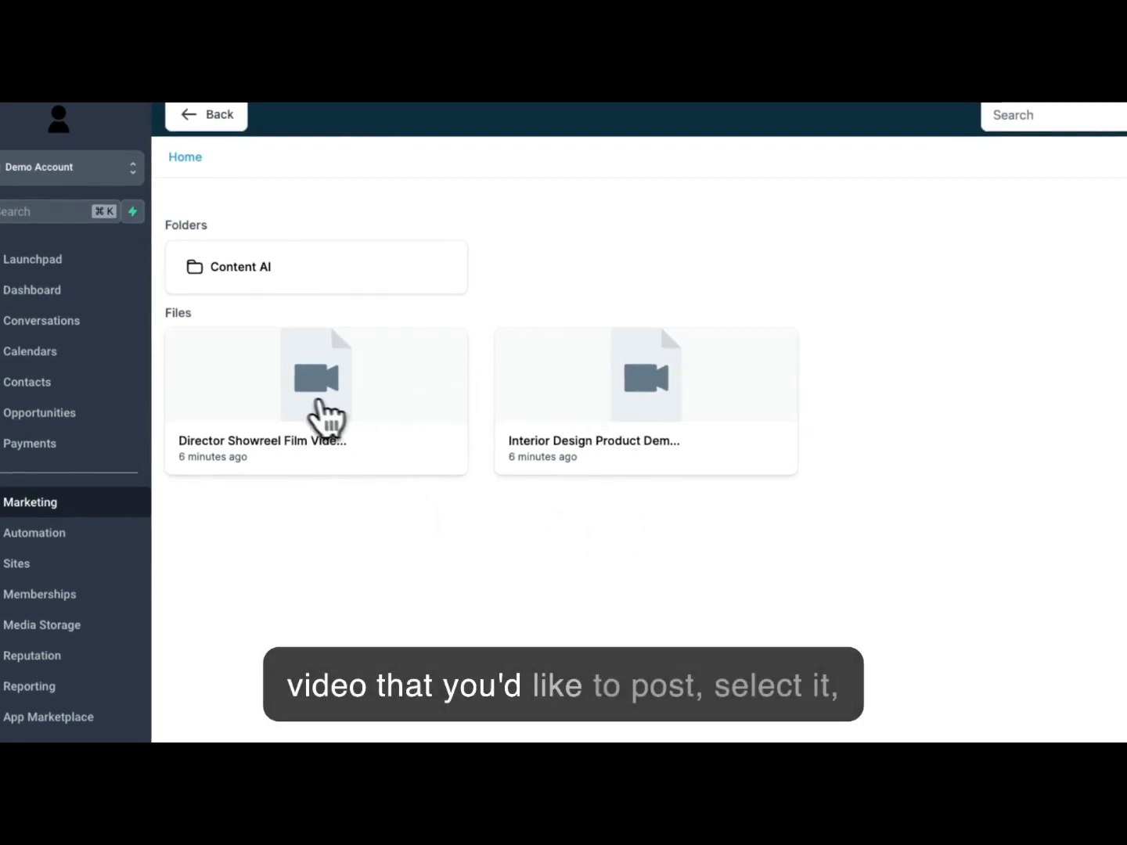
left_click(299, 398)
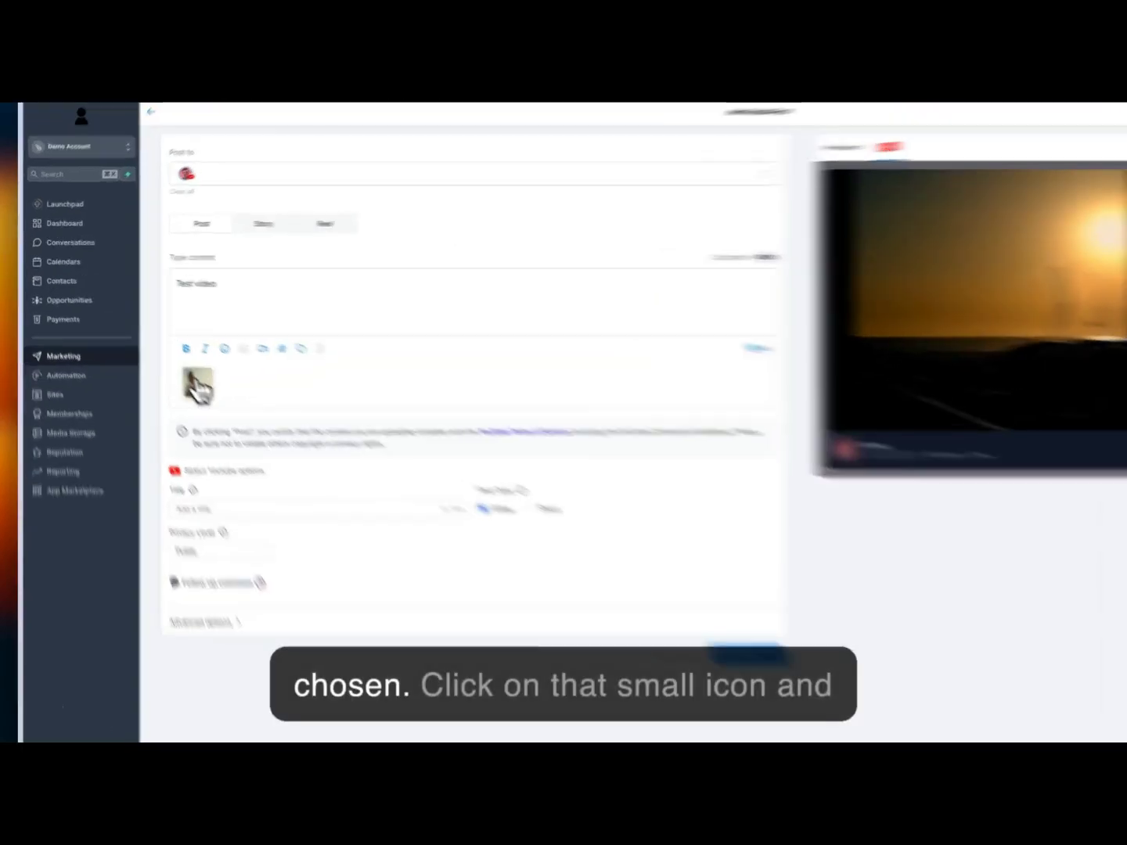
Browse the suggested thumbnails for the attached video, choose the sunset sky frame and save the change
left_click(161, 357)
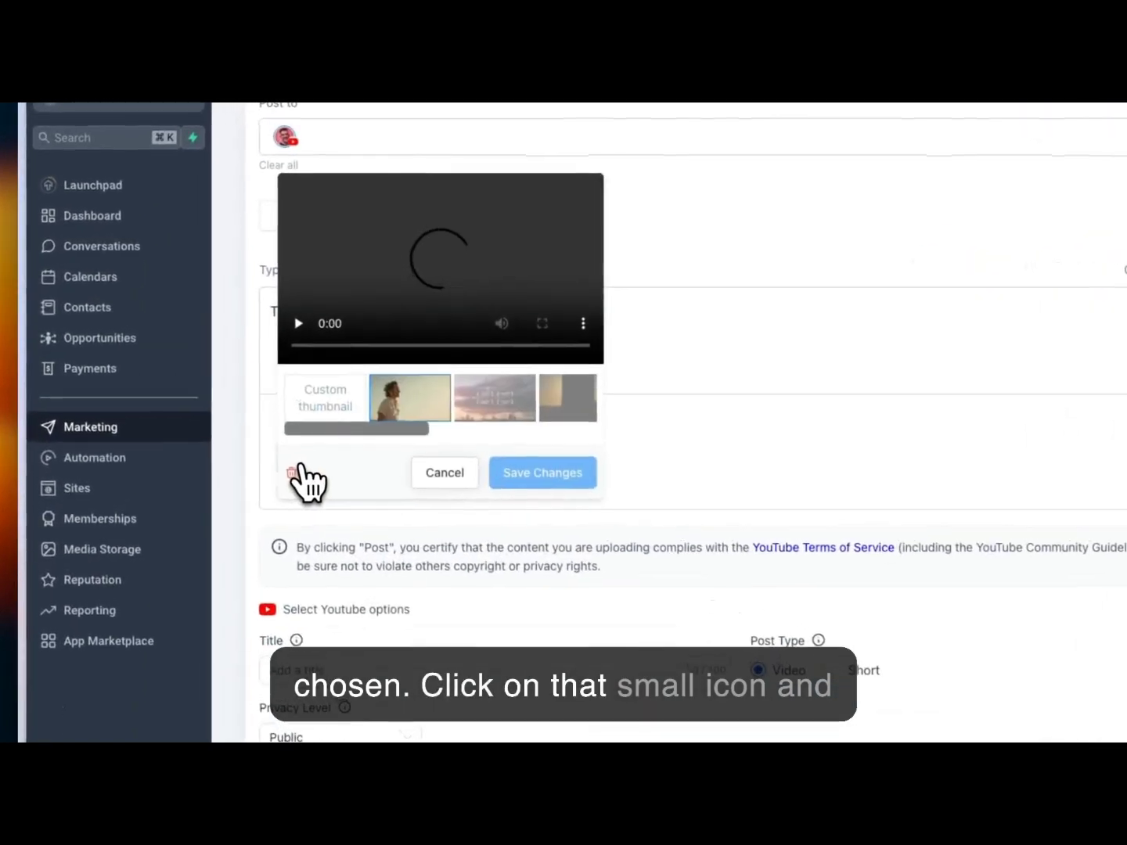
scroll(511, 405, "right", 5)
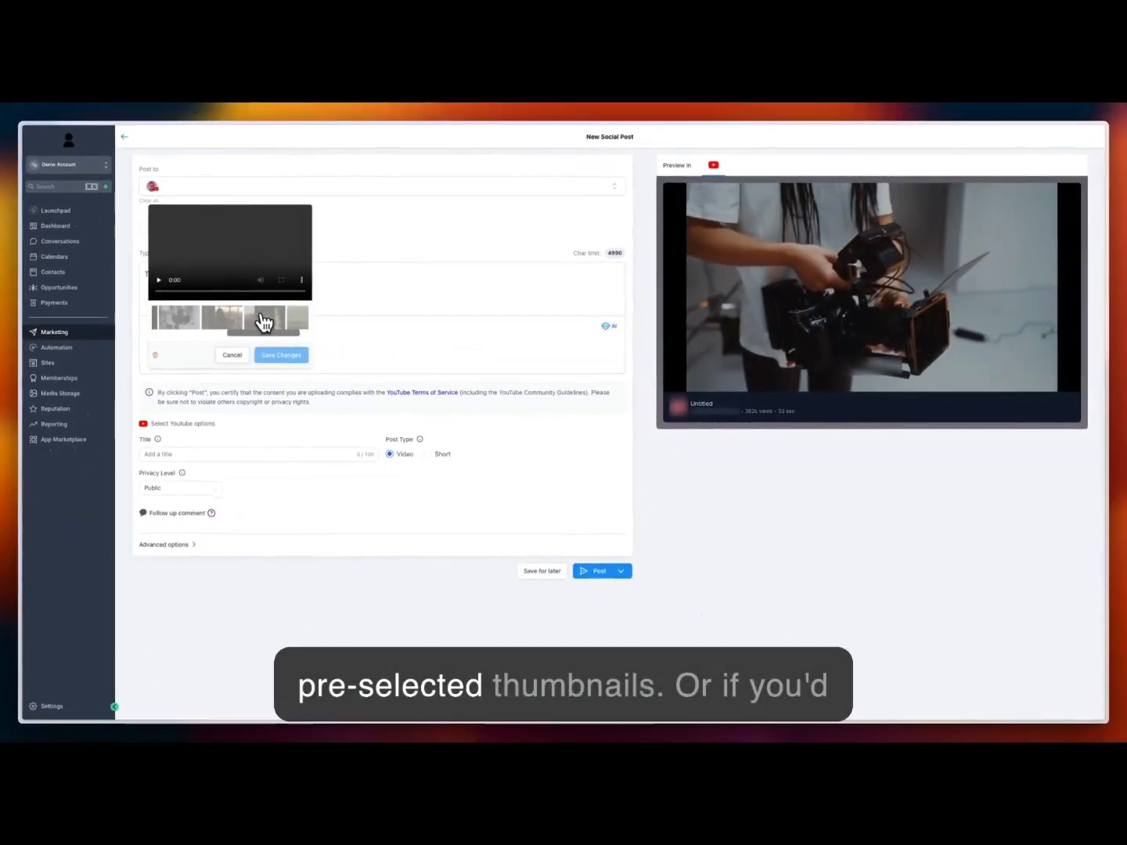
scroll(264, 320, "left", 5)
scroll(264, 320, "left", 1)
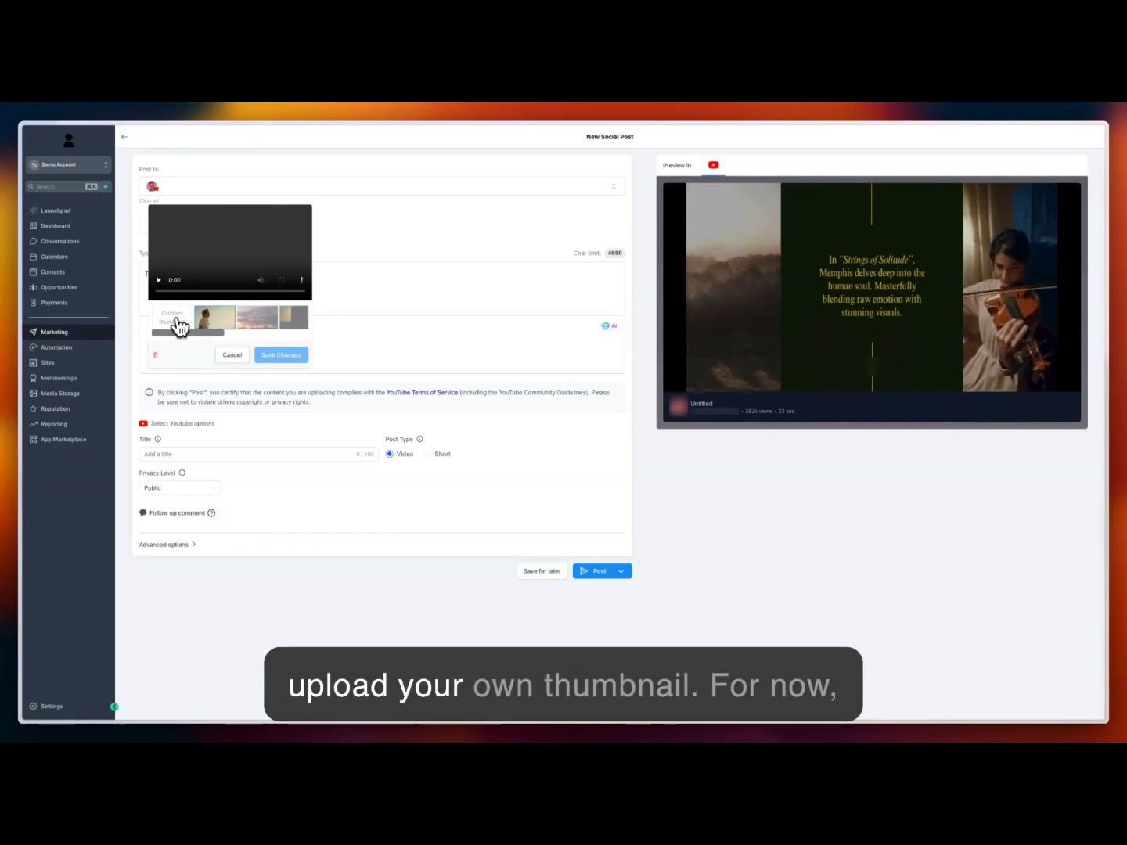
scroll(262, 321, "right", 2)
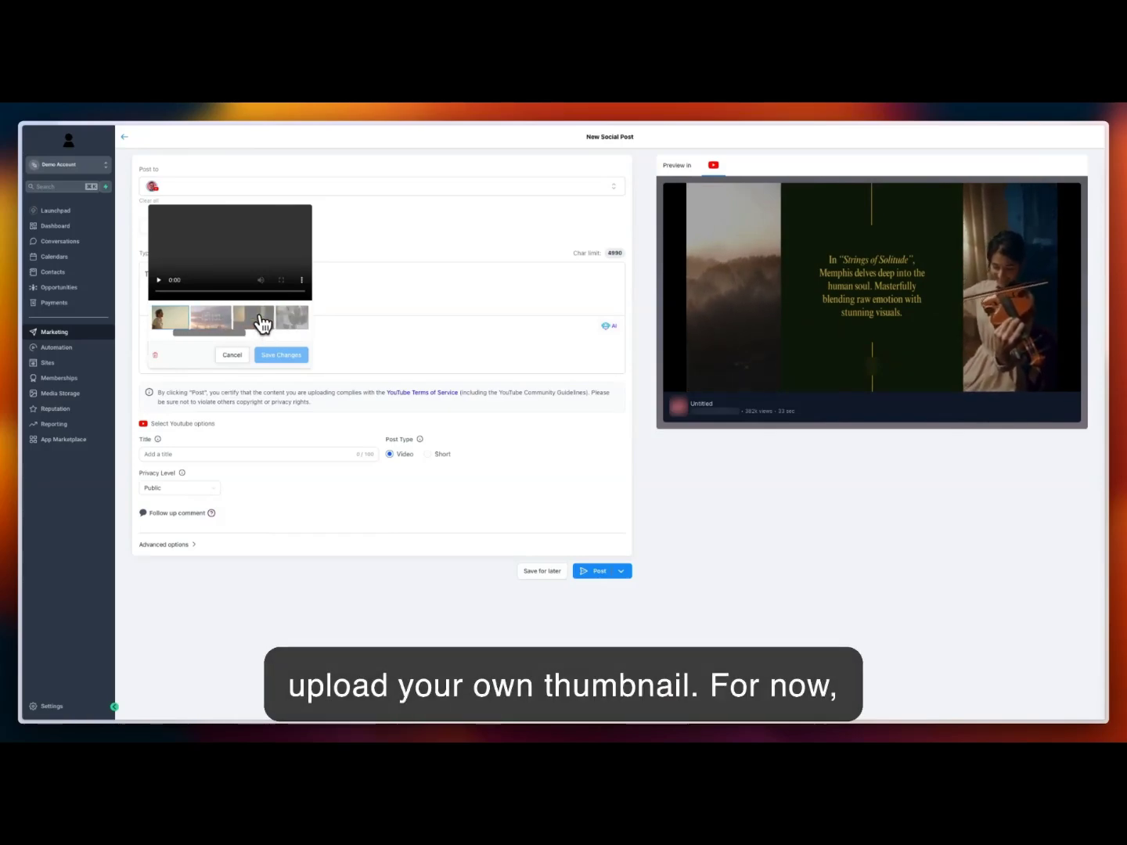
left_click(207, 321)
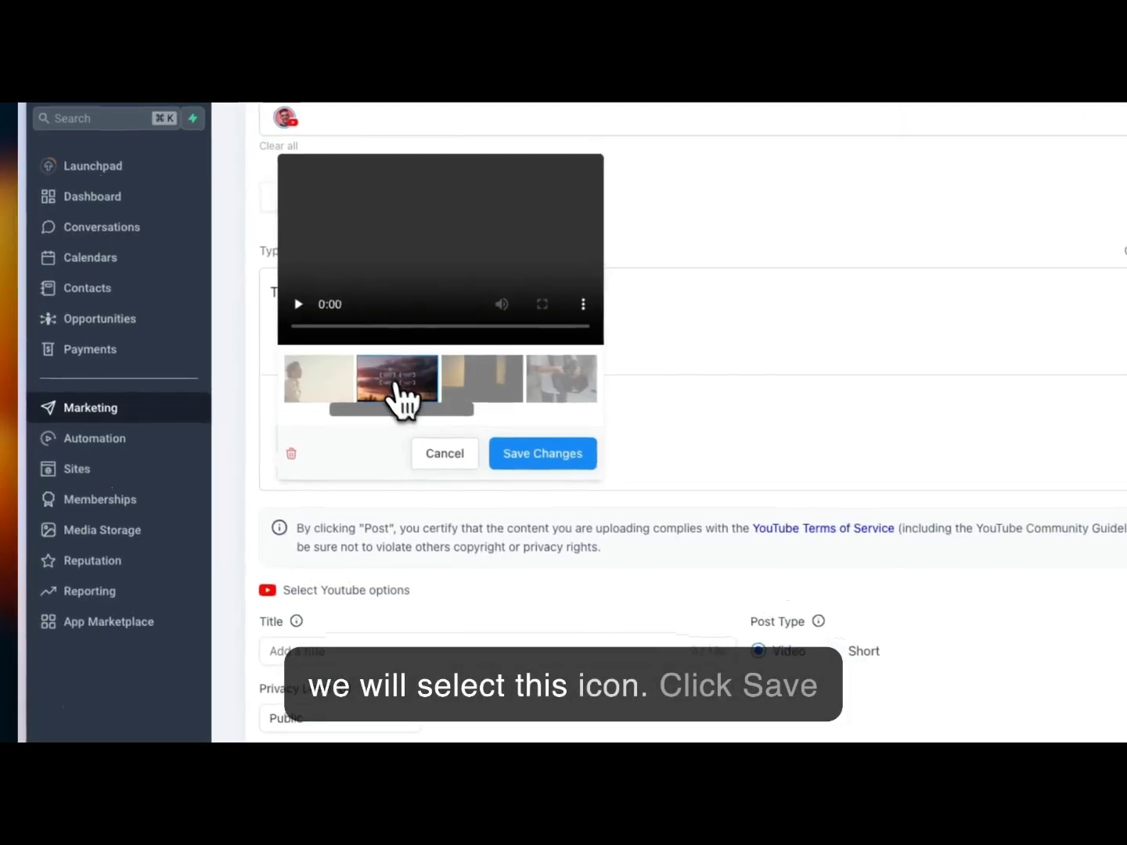
left_click(540, 454)
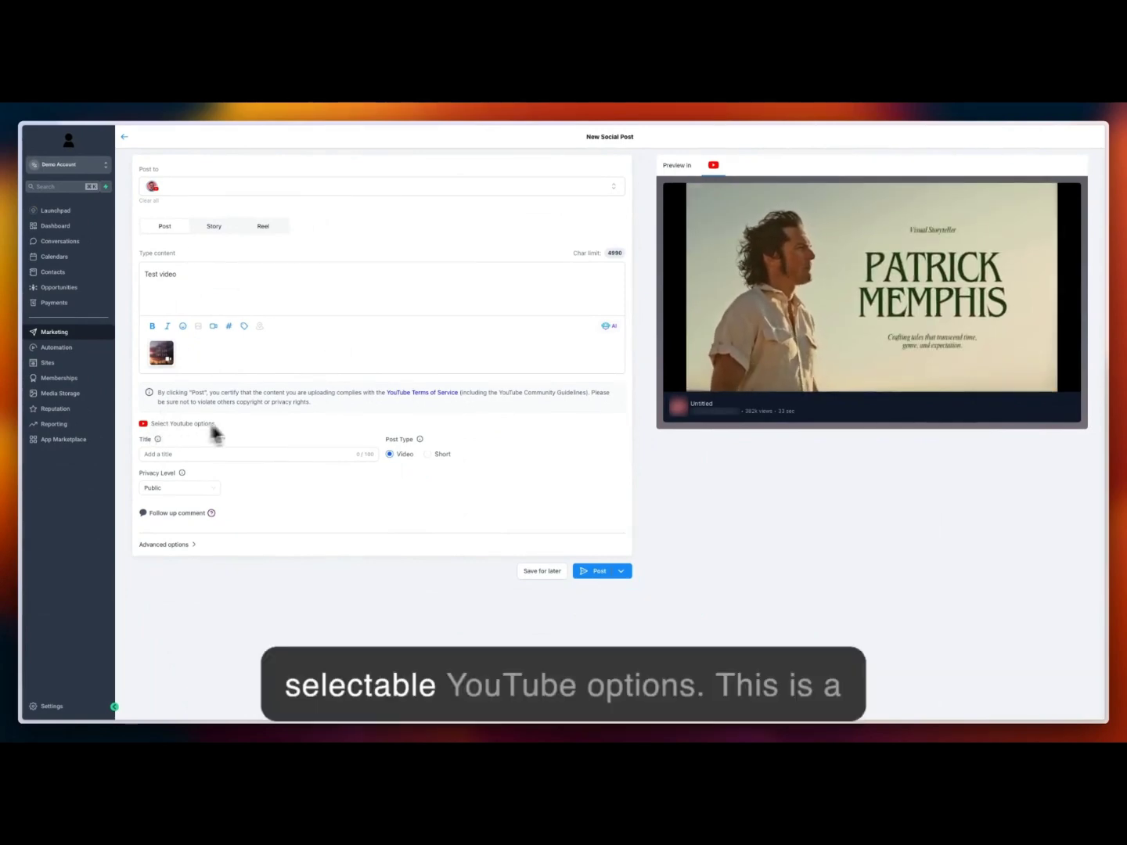
Title the YouTube video "Cannes Film" and view the available privacy levels, keeping it Public
left_click(165, 455)
type("Cannes Film")
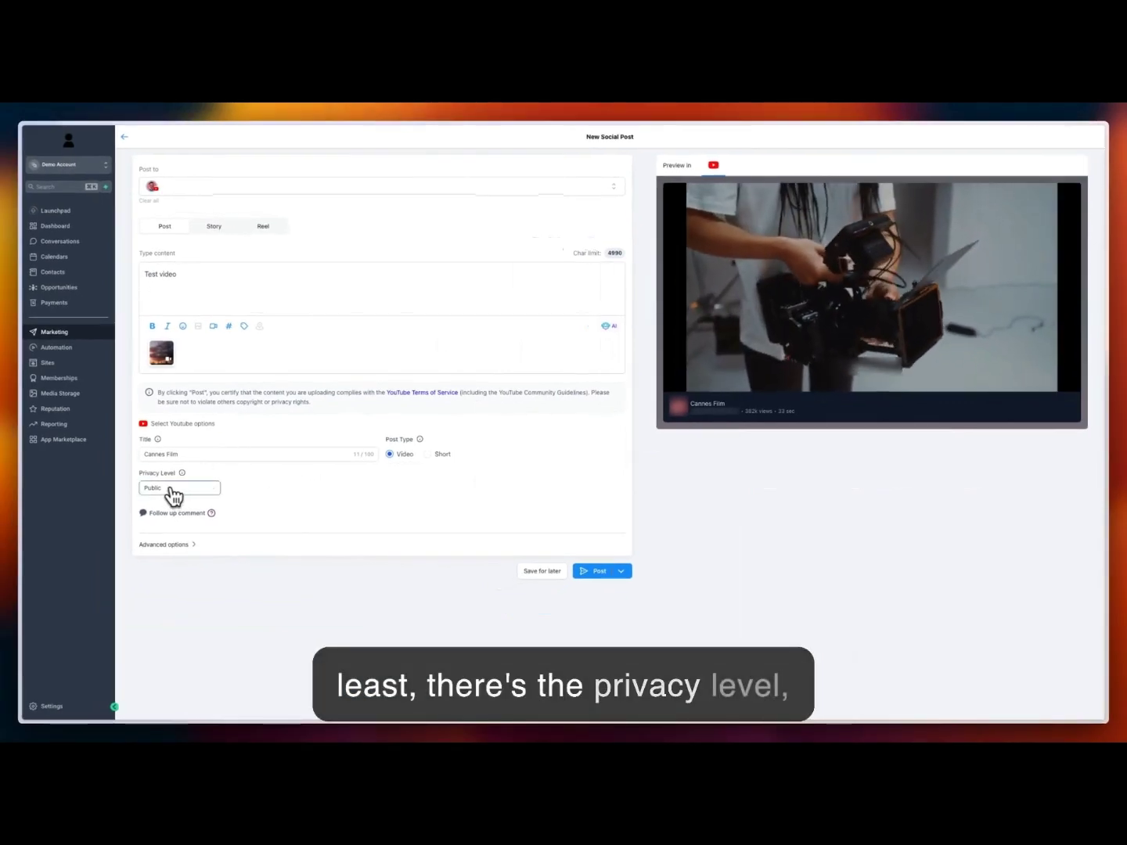
left_click(169, 490)
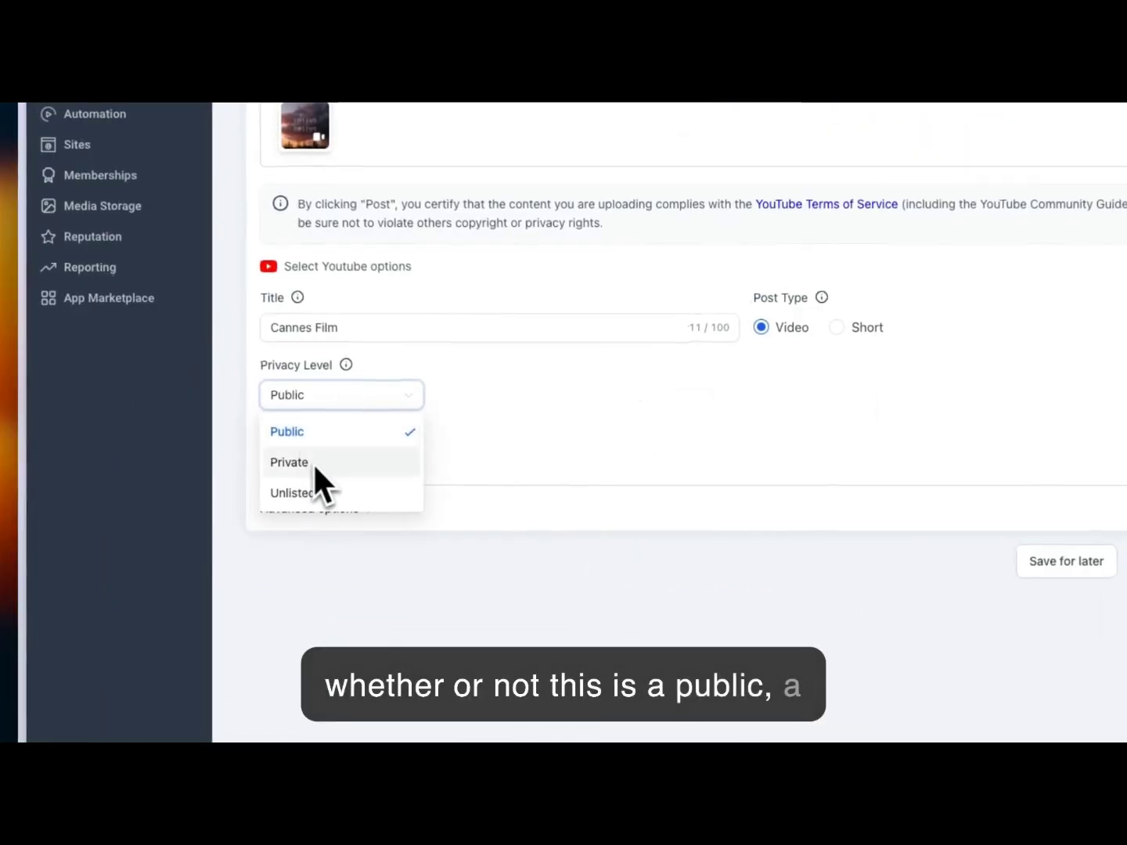
left_click(365, 363)
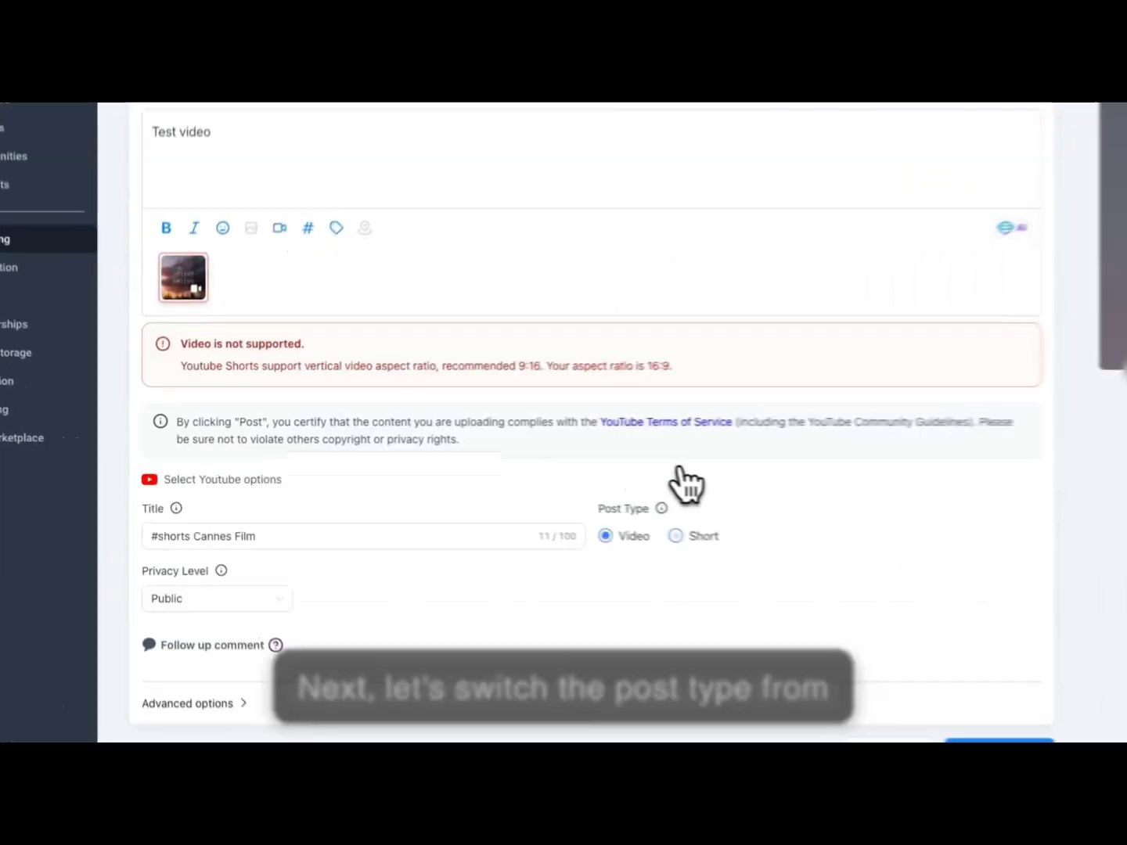
Set the YouTube post type to Short and replace the attached video with the Interior Design Product video from the media library
left_click(675, 535)
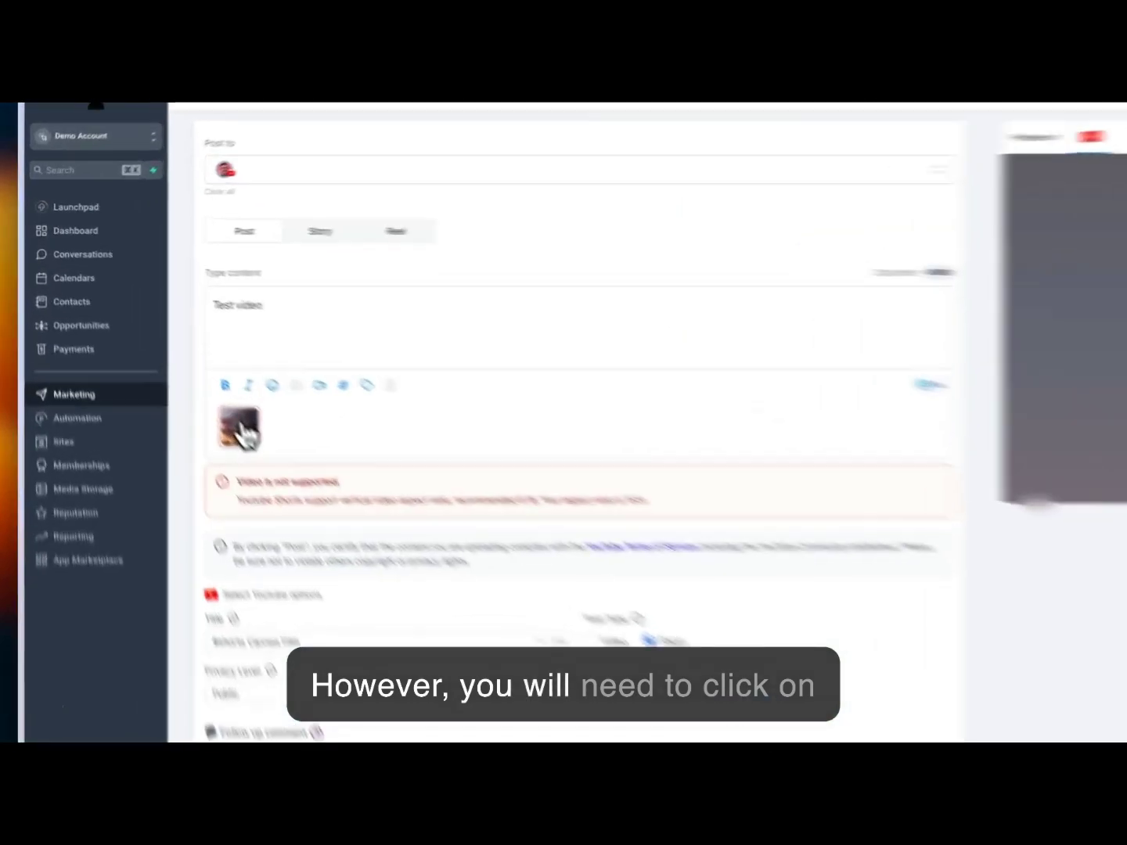
left_click(164, 352)
left_click(156, 356)
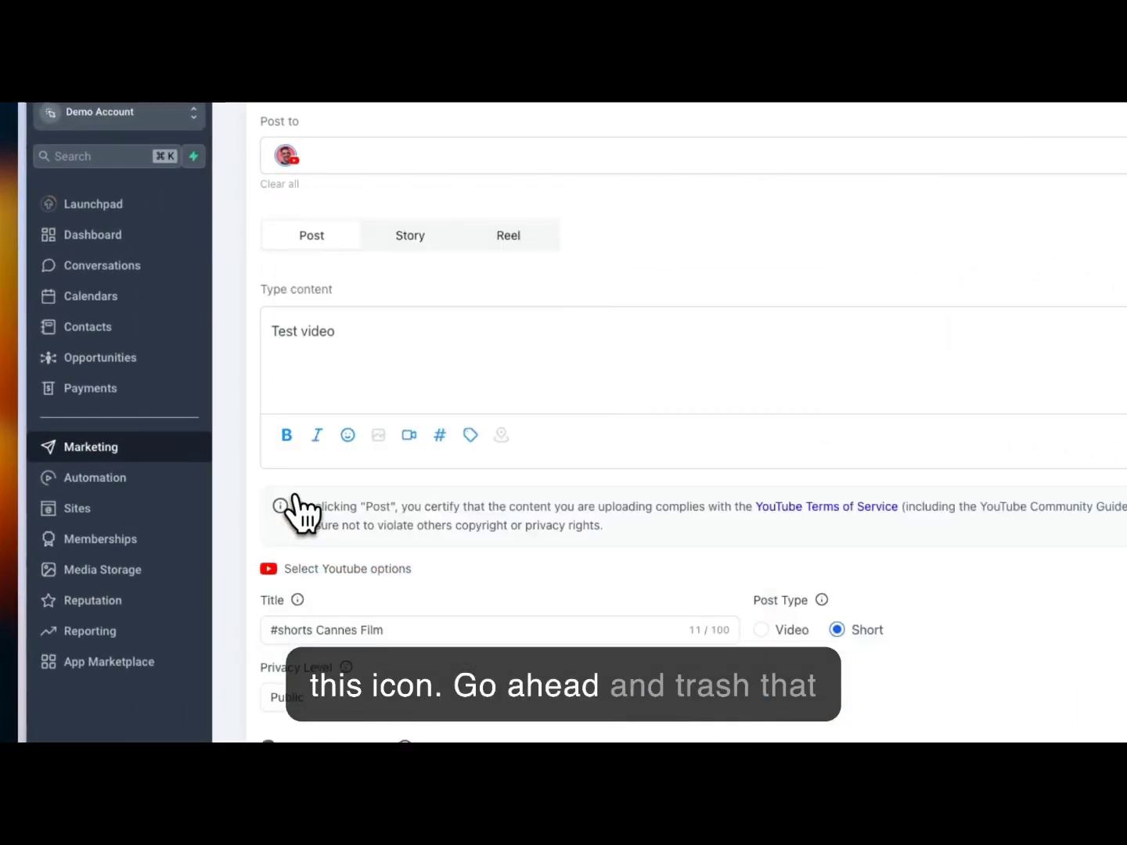
left_click(409, 435)
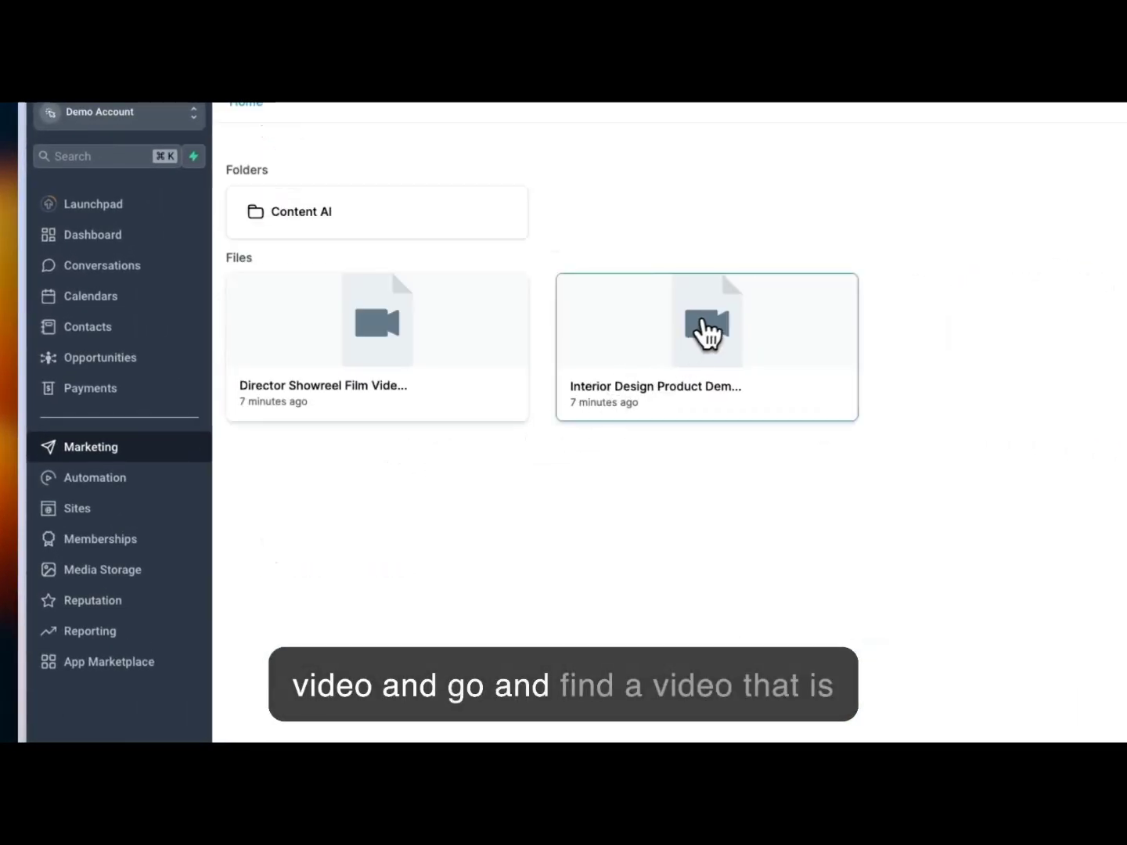
left_click(707, 333)
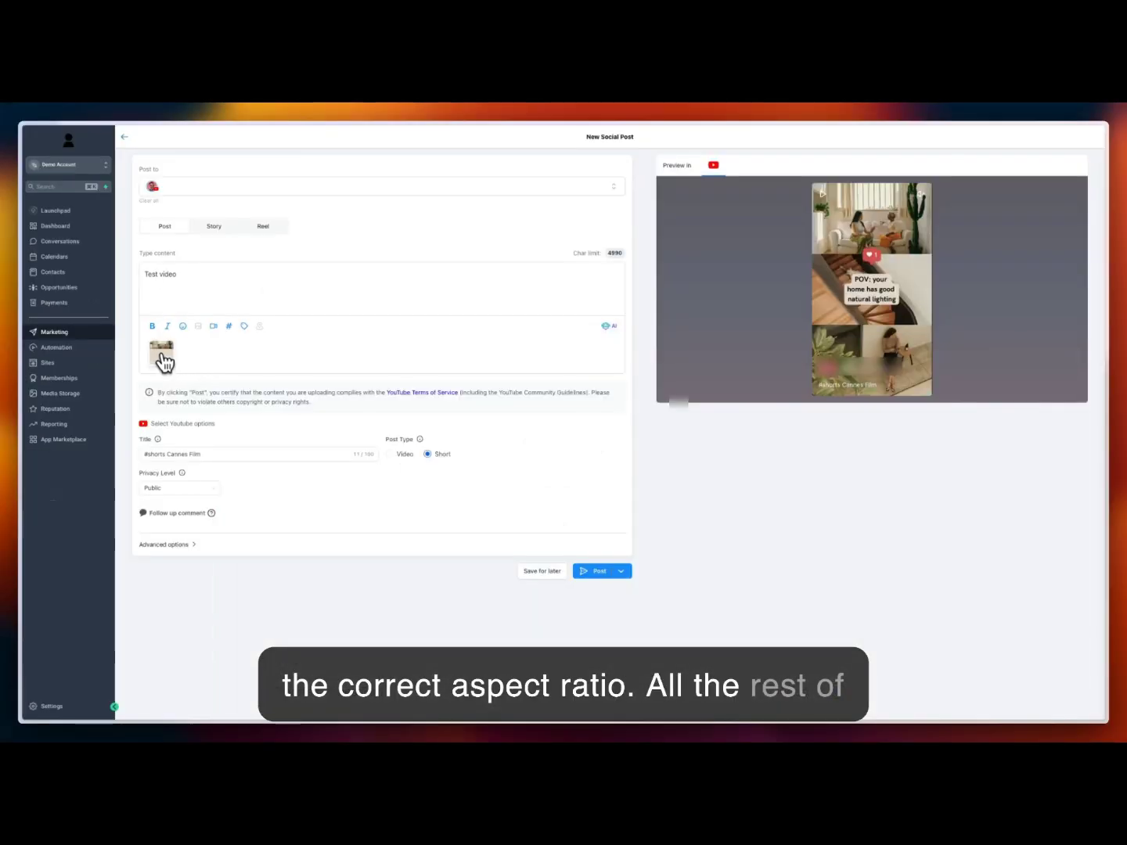
Choose the second suggested frame as the Short's thumbnail and save the change
left_click(162, 355)
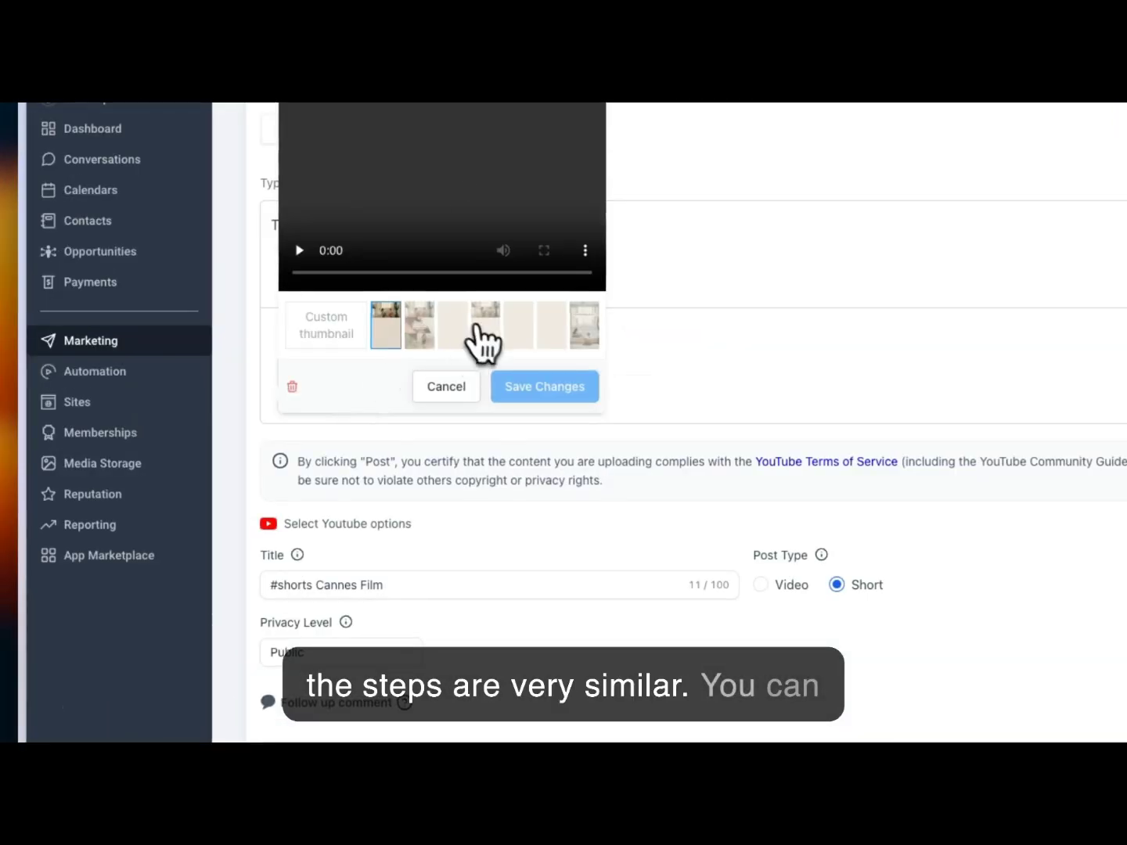
left_click(417, 329)
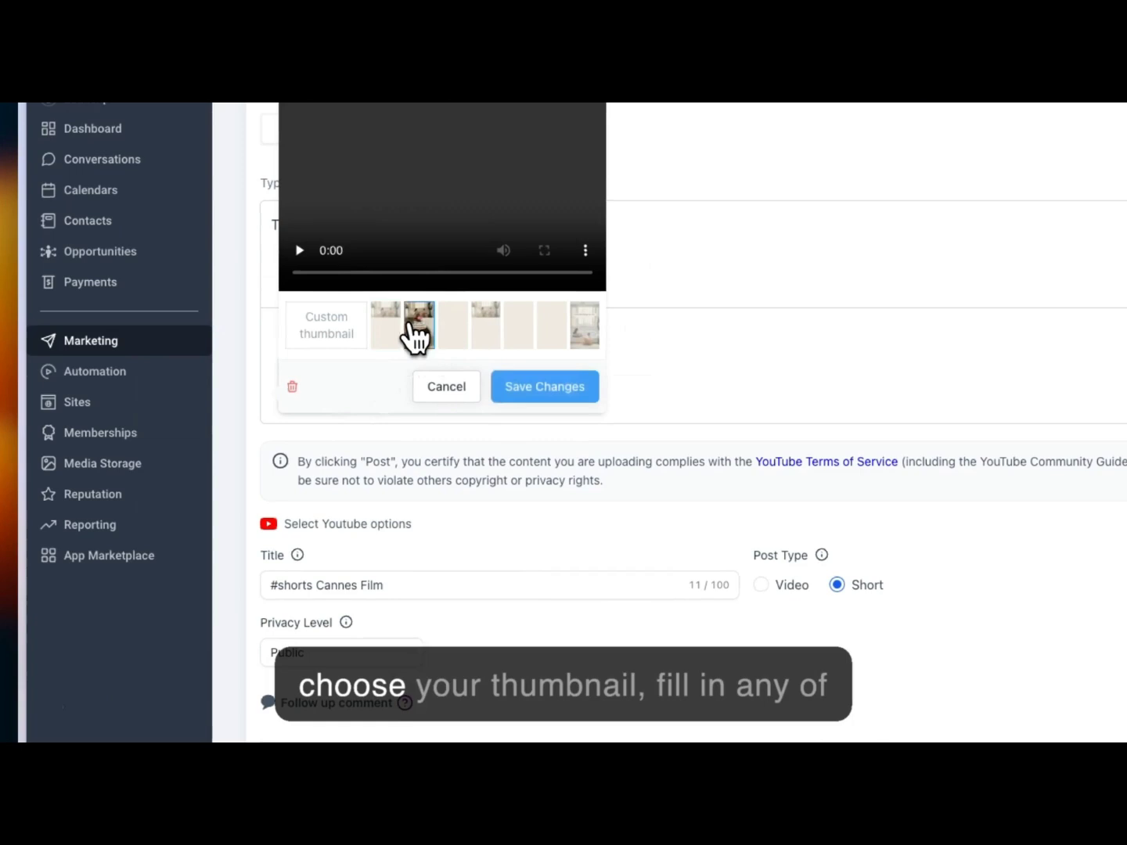
left_click(544, 387)
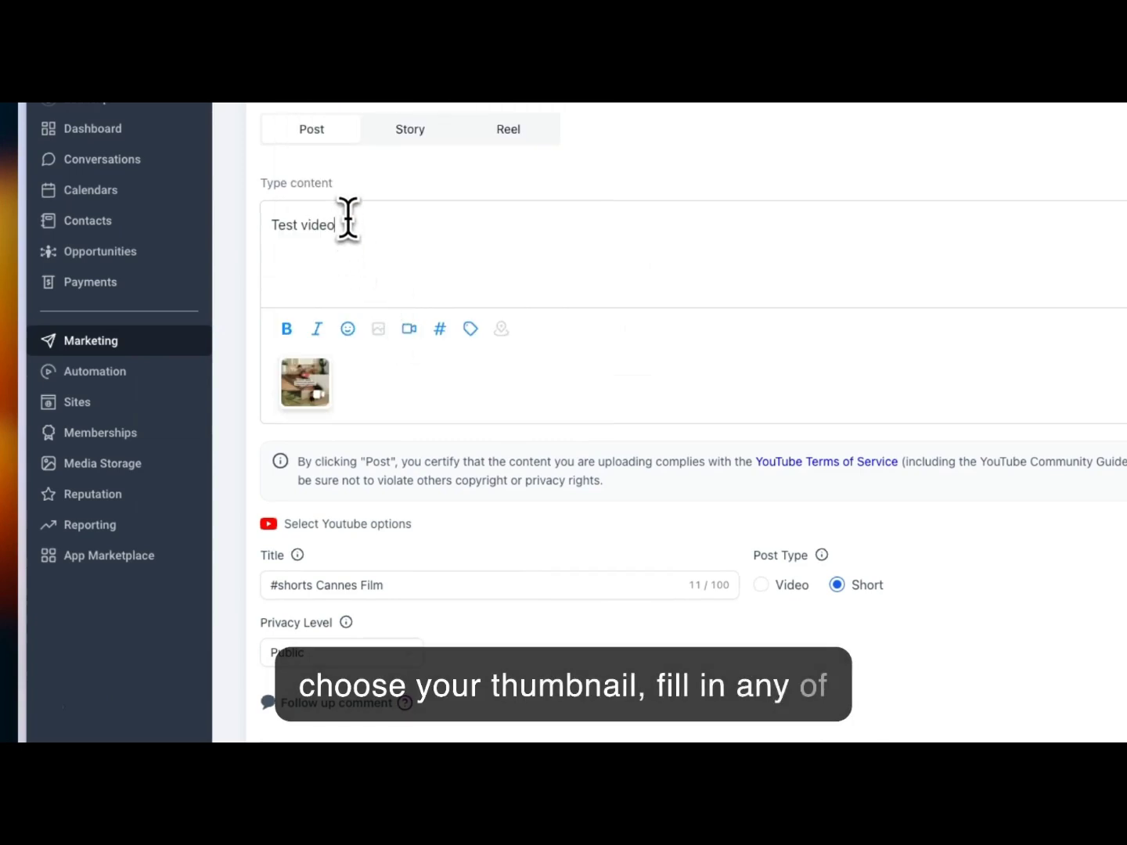
Open the list of publishing options for the YouTube Short, such as scheduling, approval and recurring posts
left_click(425, 587)
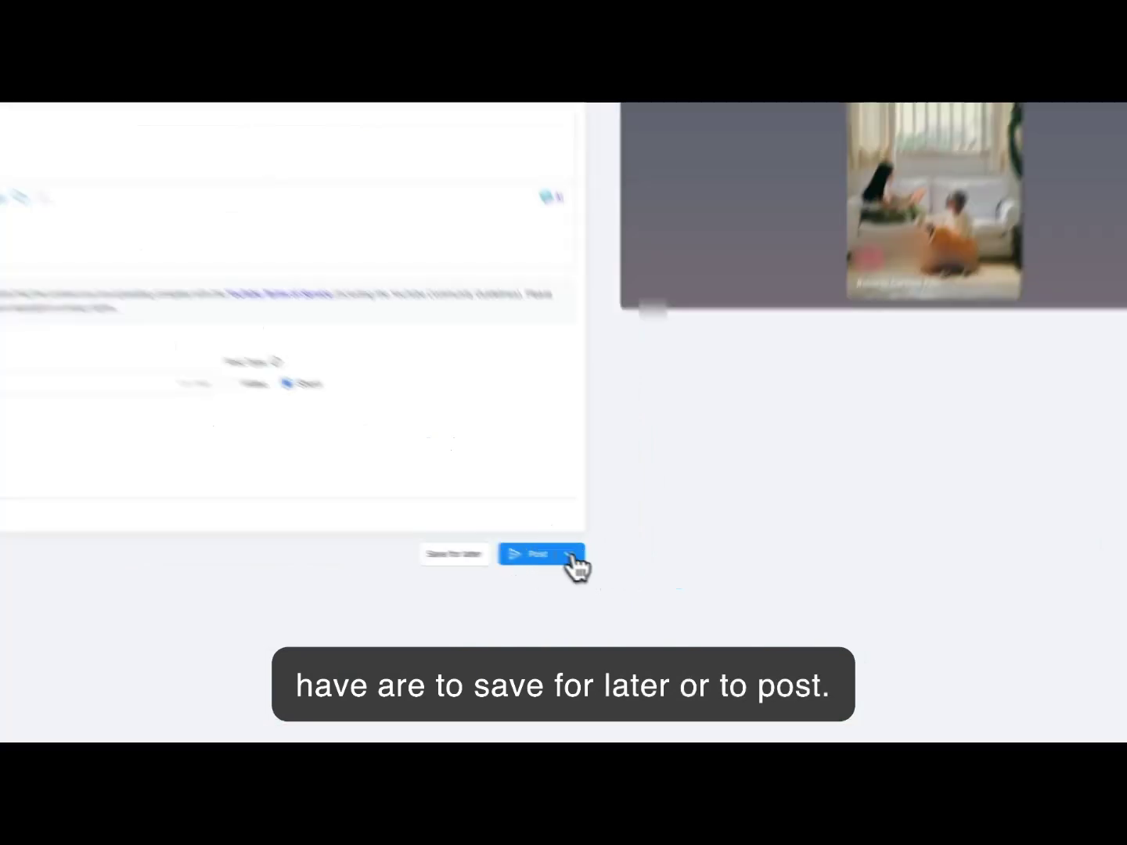
left_click(621, 571)
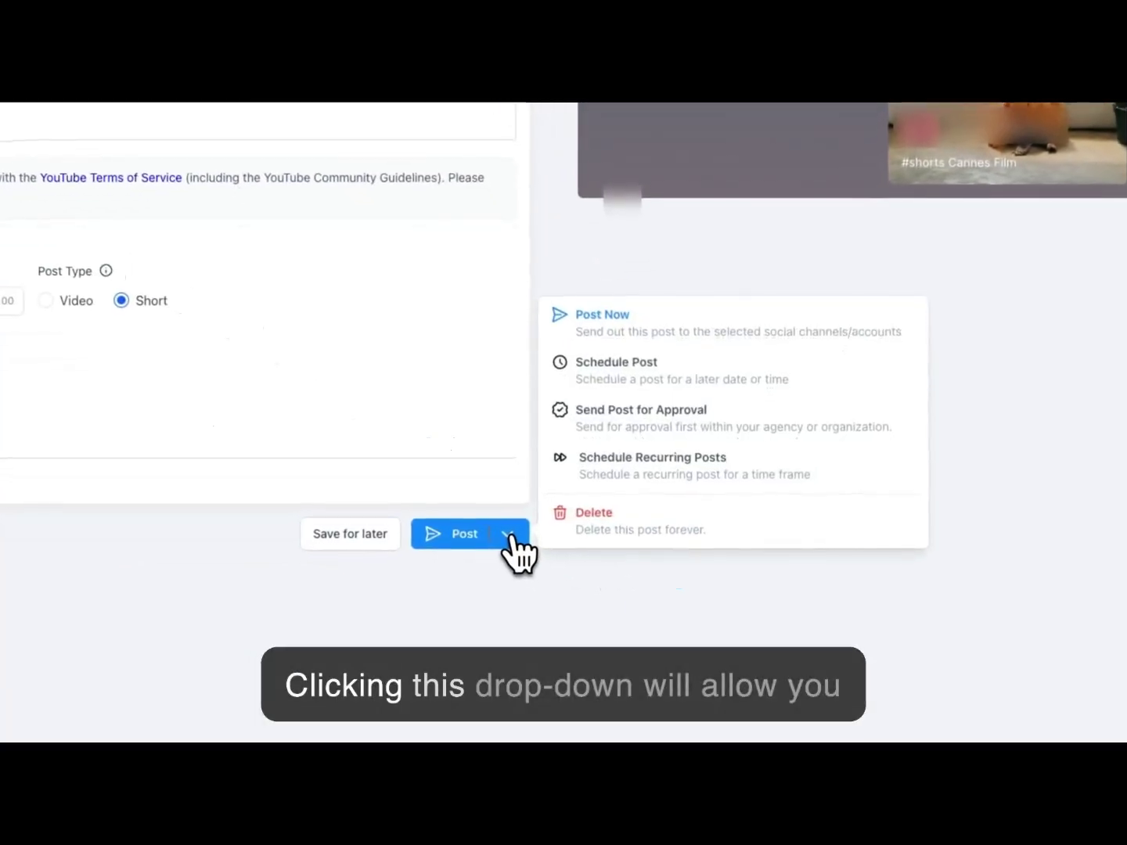